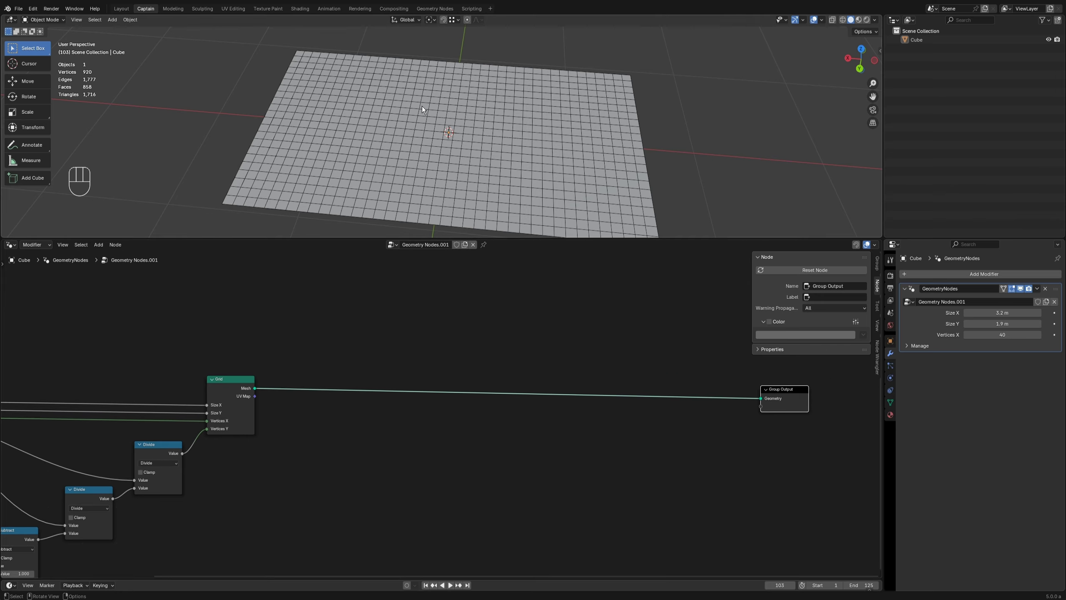
# Step: Add a Repeat zone and insert its two nodes on the link between the Grid and Group Output nodes
pyautogui.scroll(-2, 409, 349)
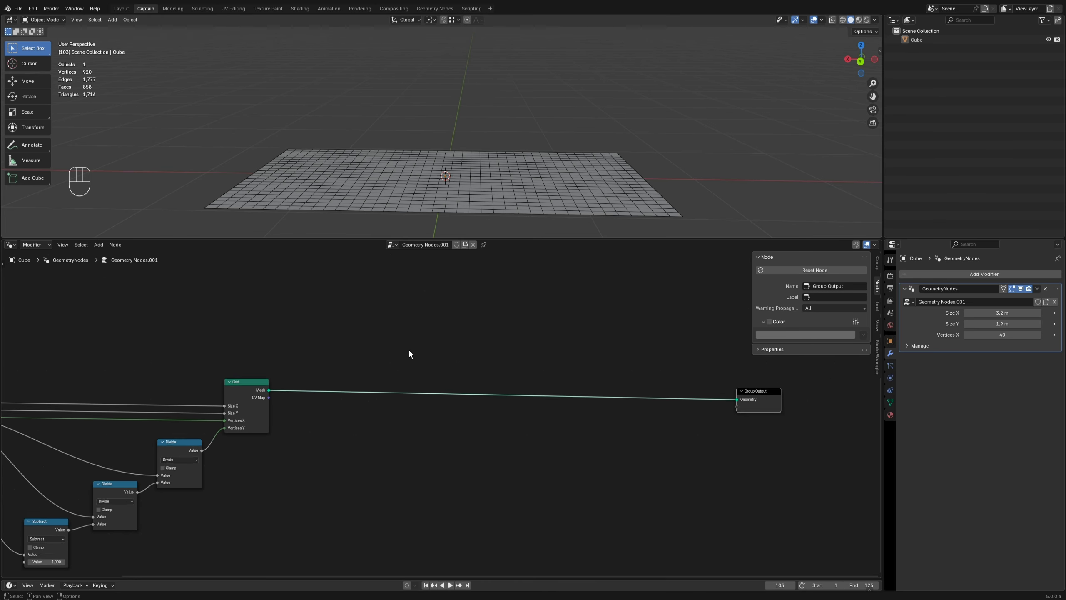
pyautogui.hotkey('shift', 'z')
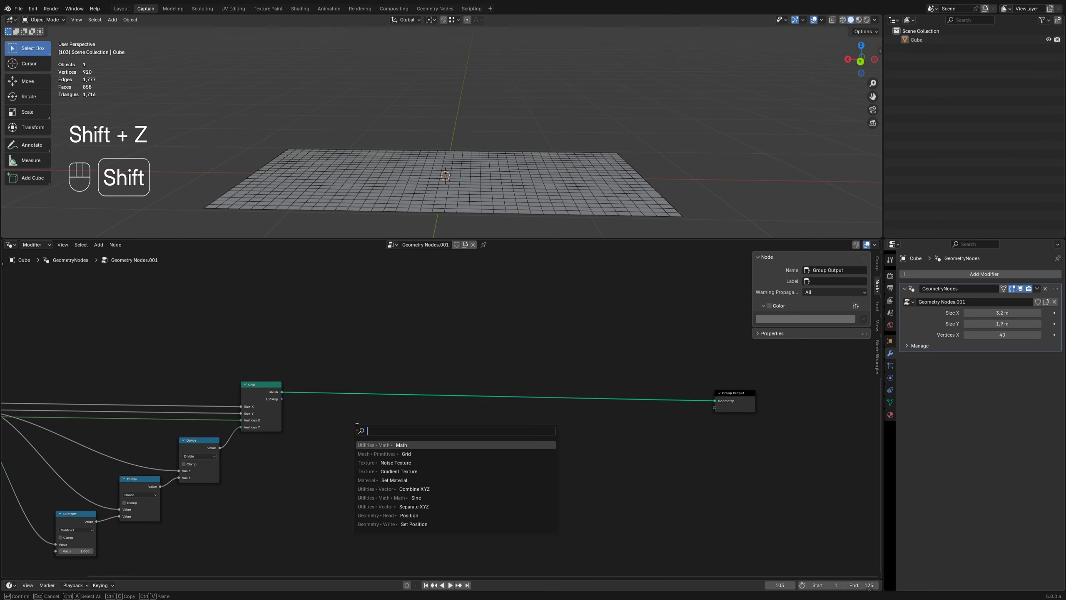
pyautogui.write('repe')
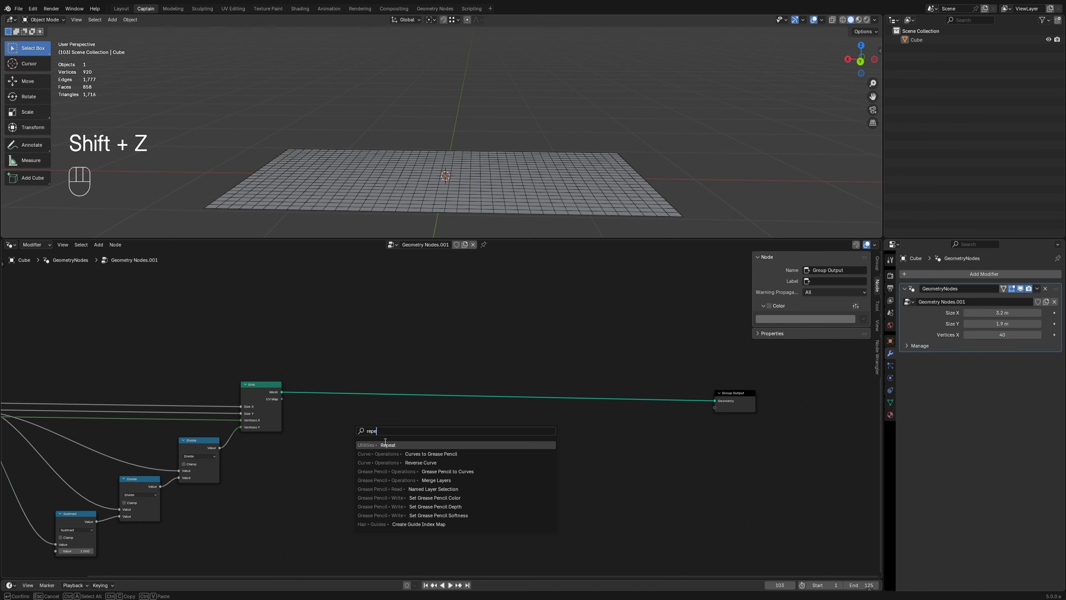
pyautogui.click(385, 444)
pyautogui.click(395, 377)
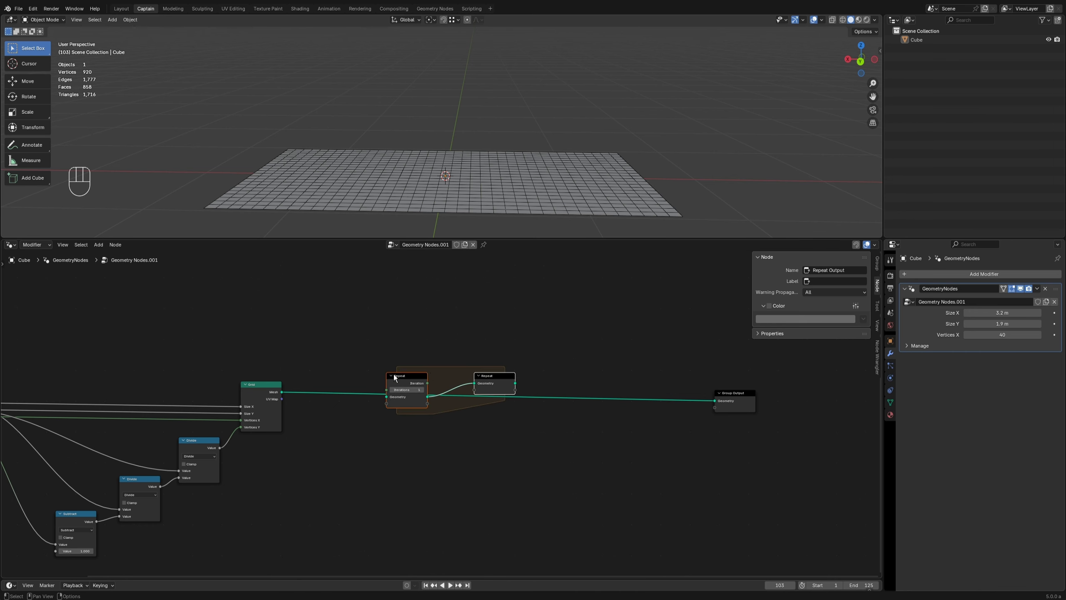
pyautogui.scroll(2, 394, 377)
pyautogui.moveTo(541, 371); pyautogui.dragTo(809, 395)
pyautogui.moveTo(384, 363); pyautogui.dragTo(291, 362)
pyautogui.moveTo(529, 376); pyautogui.dragTo(770, 381)
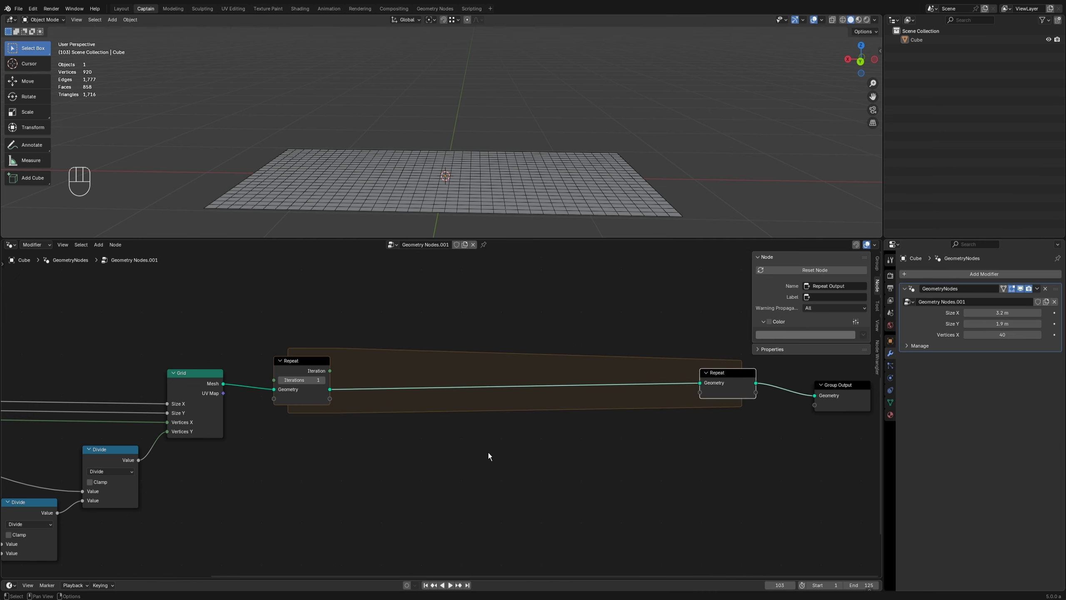
# Step: Insert a Transform Geometry node inside the repeat zone on the geometry link
pyautogui.hotkey('shift', 'z')
pyautogui.write('trans')
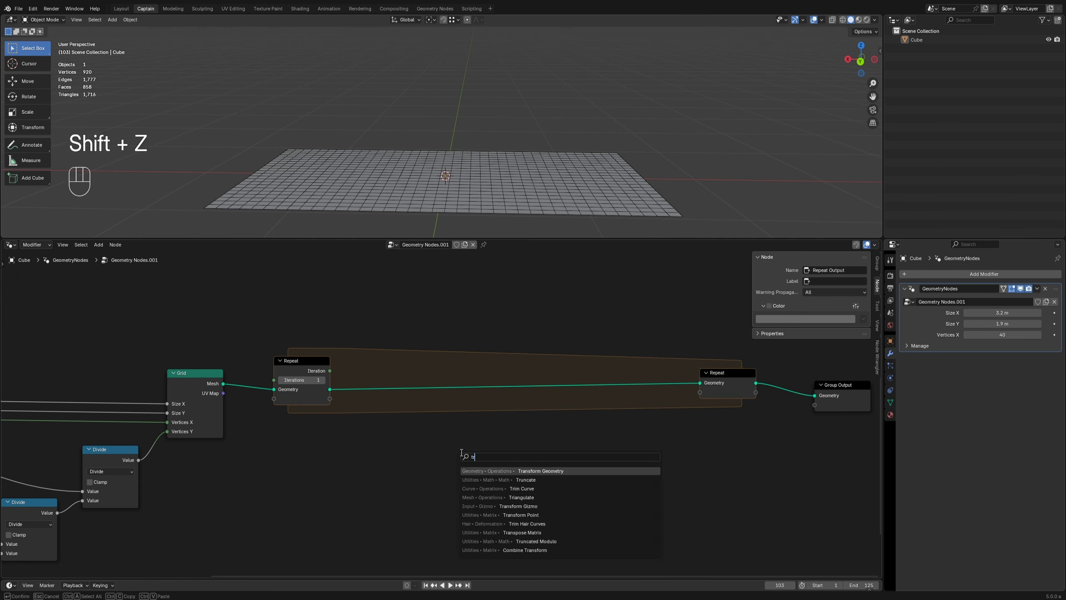
pyautogui.click(504, 470)
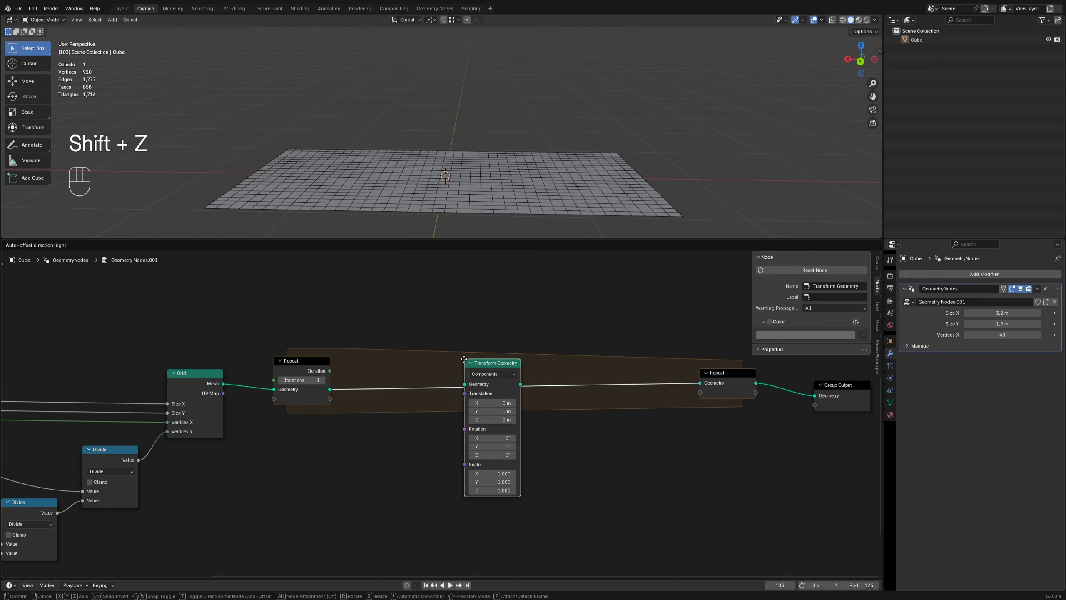
pyautogui.click(443, 341)
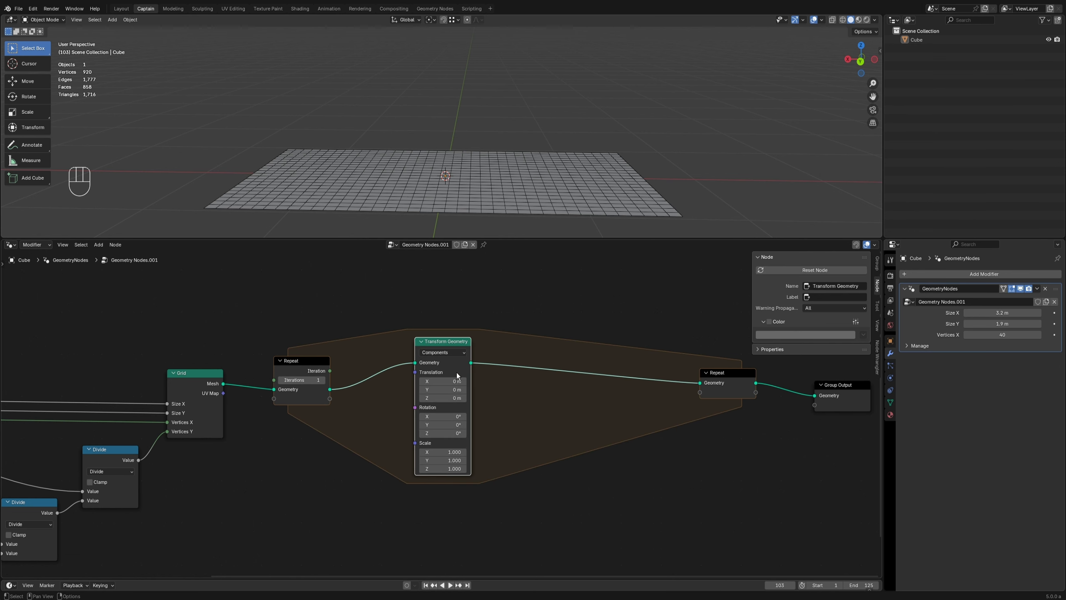
# Step: Insert a Join Geometry node after Transform Geometry in the repeat zone and connect the Grid's Mesh output to it
pyautogui.hotkey('shift', 'z')
pyautogui.write('join')
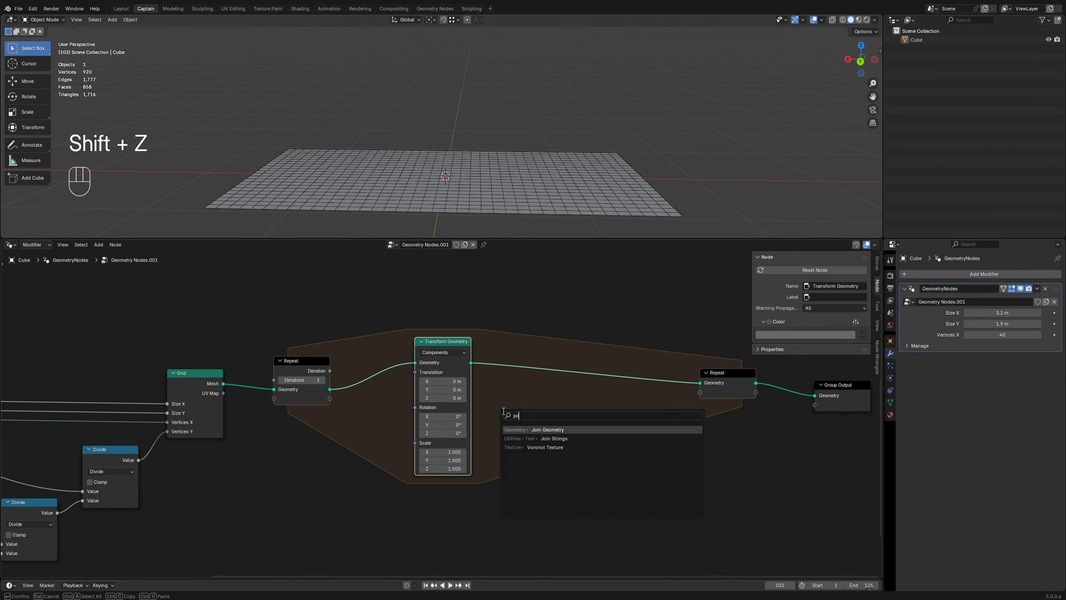
pyautogui.click(542, 428)
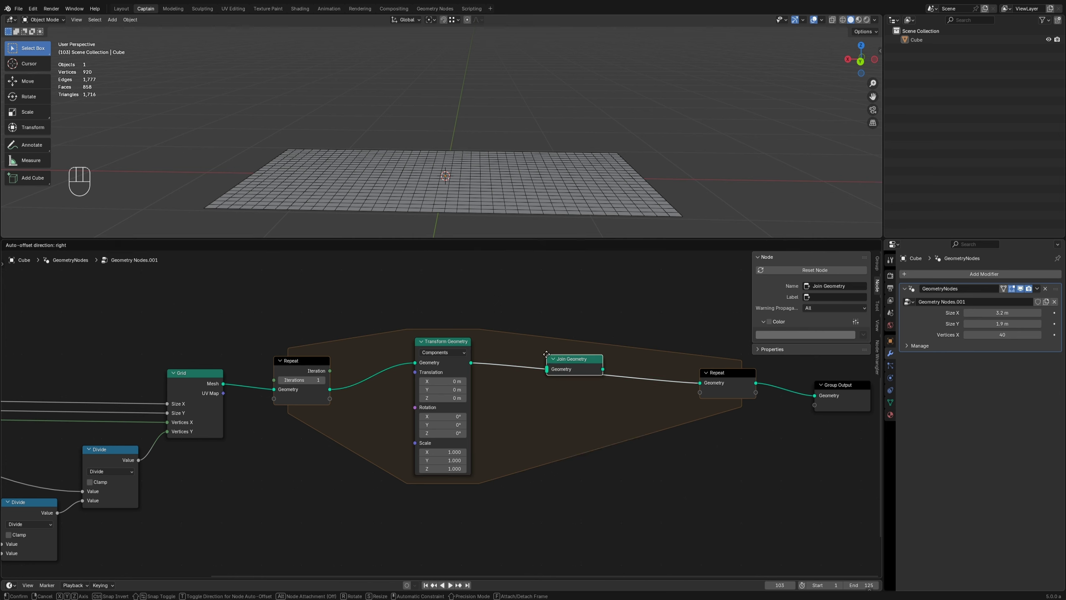
pyautogui.click(574, 391)
pyautogui.moveTo(433, 343); pyautogui.dragTo(419, 320)
pyautogui.moveTo(311, 362); pyautogui.dragTo(316, 337)
pyautogui.moveTo(202, 384); pyautogui.dragTo(552, 405)
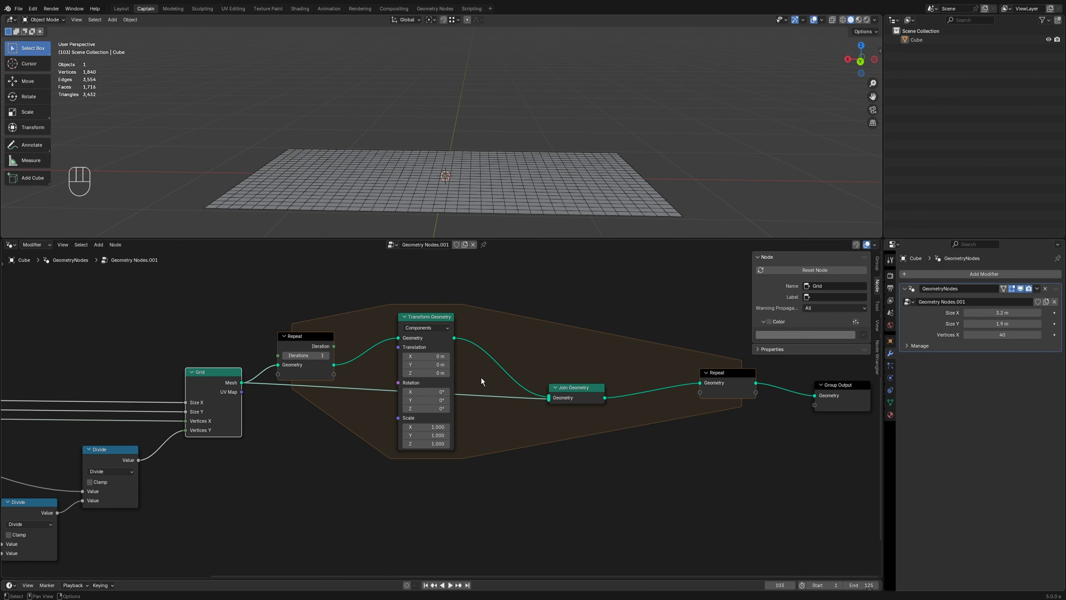
# Step: Add a Combine XYZ node below the Repeat input node and connect its Vector to Transform Geometry's Translation
pyautogui.moveTo(433, 319); pyautogui.dragTo(445, 276)
pyautogui.moveTo(318, 383); pyautogui.dragTo(312, 377)
pyautogui.moveTo(434, 295); pyautogui.dragTo(447, 304)
pyautogui.press('z')
pyautogui.hotkey('shift', 'z')
pyautogui.write('combine')
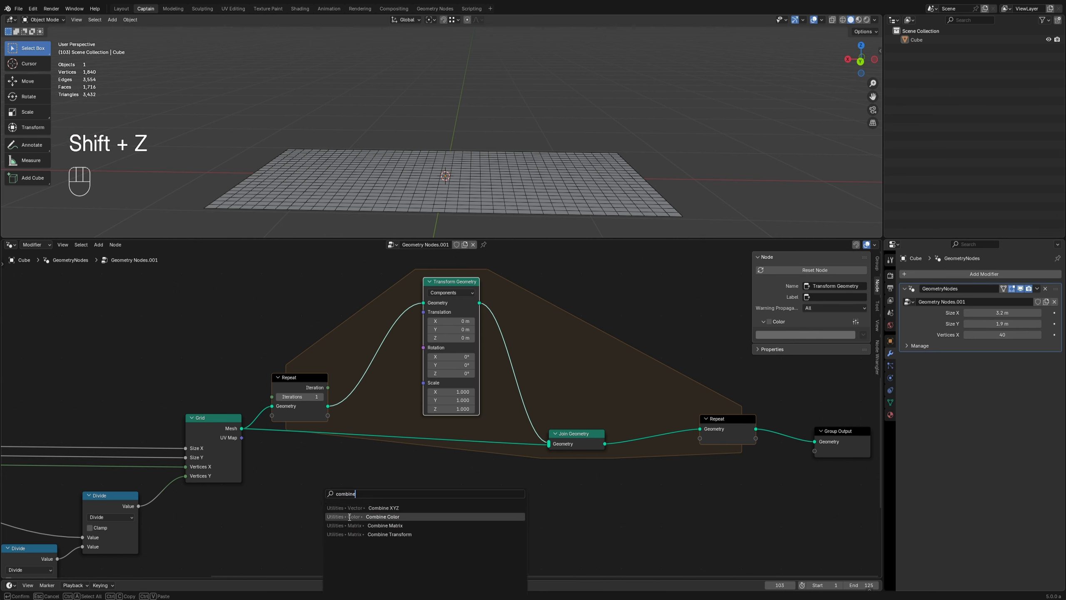
pyautogui.click(378, 507)
pyautogui.click(335, 477)
pyautogui.moveTo(335, 473); pyautogui.dragTo(423, 312)
# Step: Set Combine XYZ's Z to 0.200 and expose it as a modifier input through the Group Input node
pyautogui.moveTo(419, 512); pyautogui.dragTo(493, 494, button='middle')
pyautogui.moveTo(380, 484)
pyautogui.mouseDown()
pyautogui.moveTo(403, 483)
pyautogui.moveTo(379, 484)
pyautogui.moveTo(392, 483)
pyautogui.mouseUp()
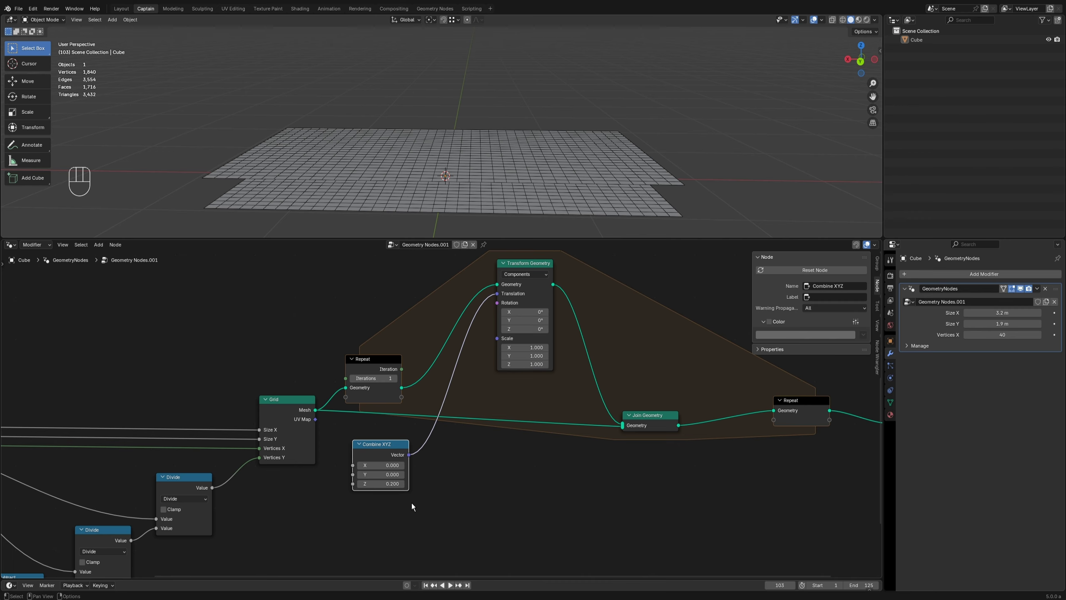
pyautogui.scroll(-2, 406, 508)
pyautogui.moveTo(405, 508); pyautogui.dragTo(484, 471, button='middle')
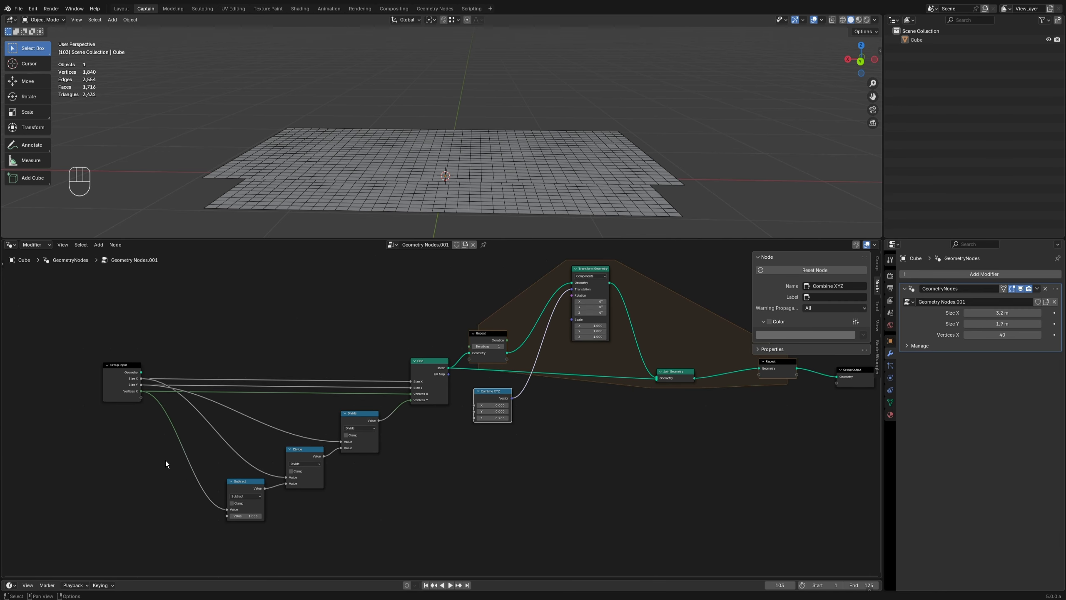
pyautogui.moveTo(134, 400); pyautogui.dragTo(467, 419)
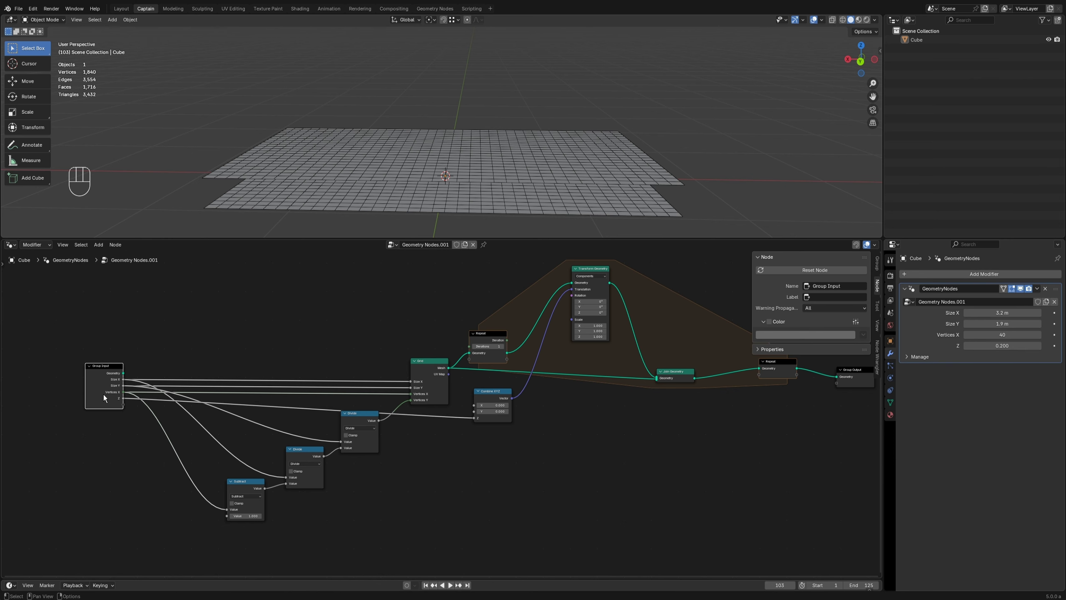
pyautogui.keyDown('ctrl'); pyautogui.hscroll(5, 559, 495); pyautogui.keyUp('ctrl')
pyautogui.moveTo(451, 447); pyautogui.dragTo(410, 497, button='middle')
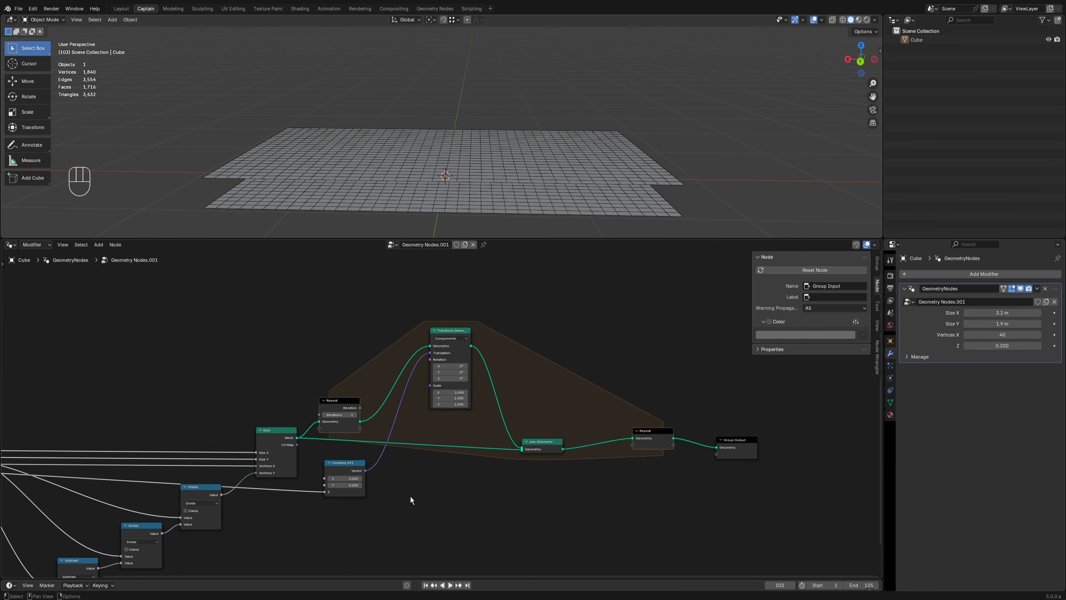
# Step: Set the Repeat zone's Iterations to 5
pyautogui.scroll(1, 410, 497)
pyautogui.click(338, 471)
pyautogui.moveTo(1000, 352)
pyautogui.mouseDown()
pyautogui.moveTo(1036, 352)
pyautogui.moveTo(1000, 352)
pyautogui.mouseUp()
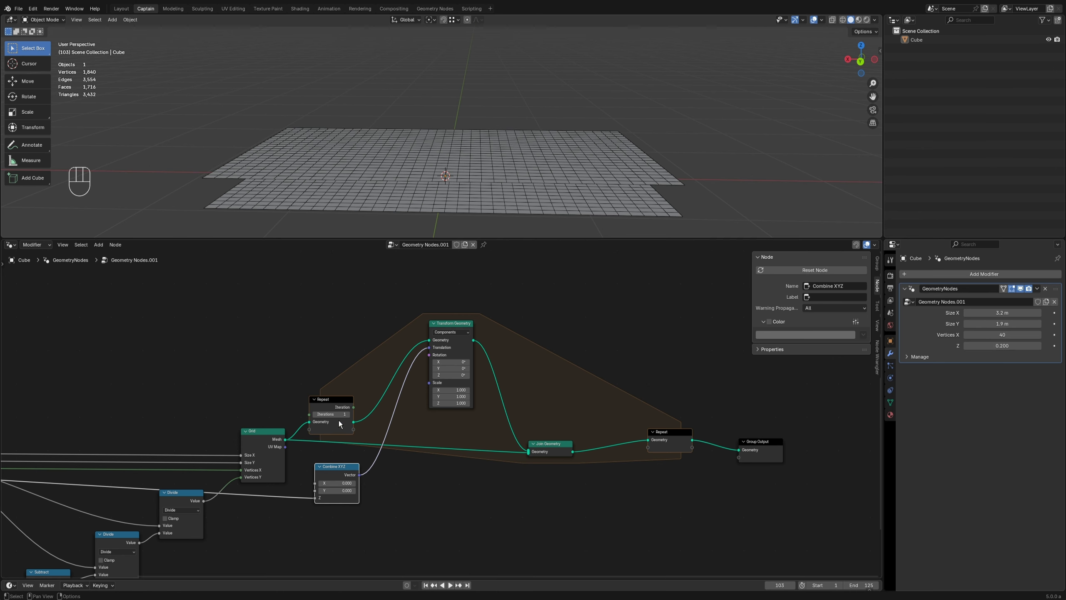
pyautogui.click(348, 413)
pyautogui.click(348, 414)
pyautogui.click(348, 414)
pyautogui.click(348, 413)
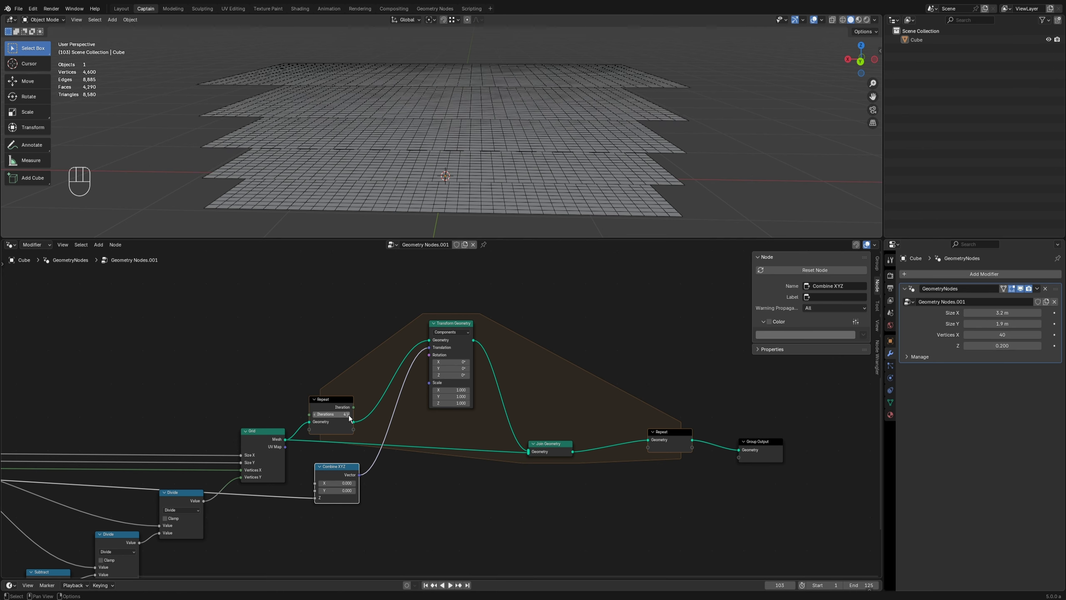
# Step: Duplicate the Group Input node below Combine XYZ and expose the Repeat zone's Iterations as a group input through the copy
pyautogui.scroll(-3, 441, 413)
pyautogui.click(118, 445)
pyautogui.hotkey('shift', 'd')
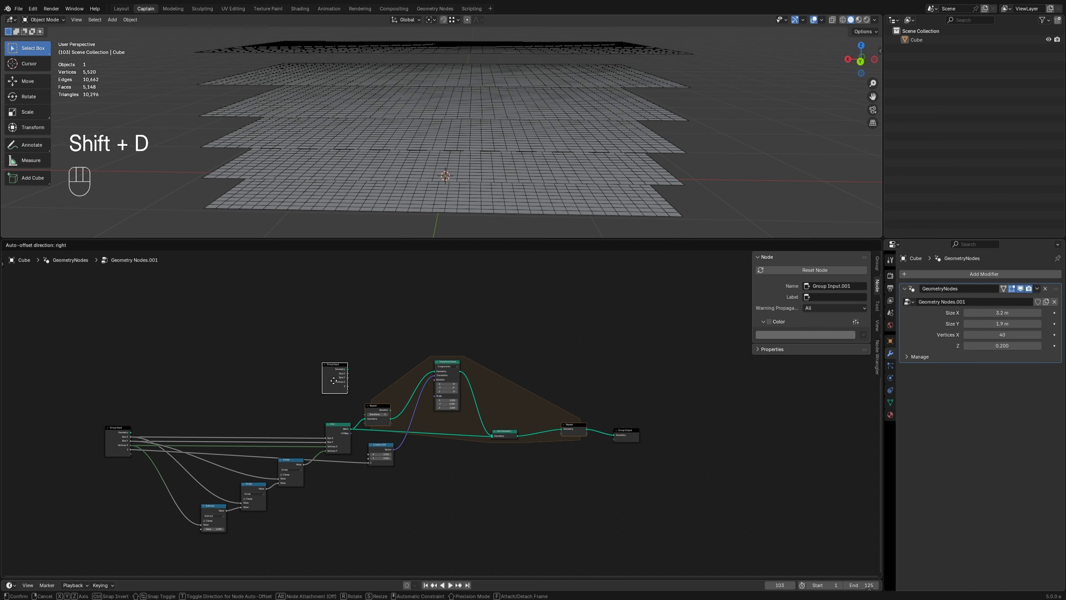
pyautogui.click(334, 503)
pyautogui.scroll(2, 334, 506)
pyautogui.scroll(3, 335, 506)
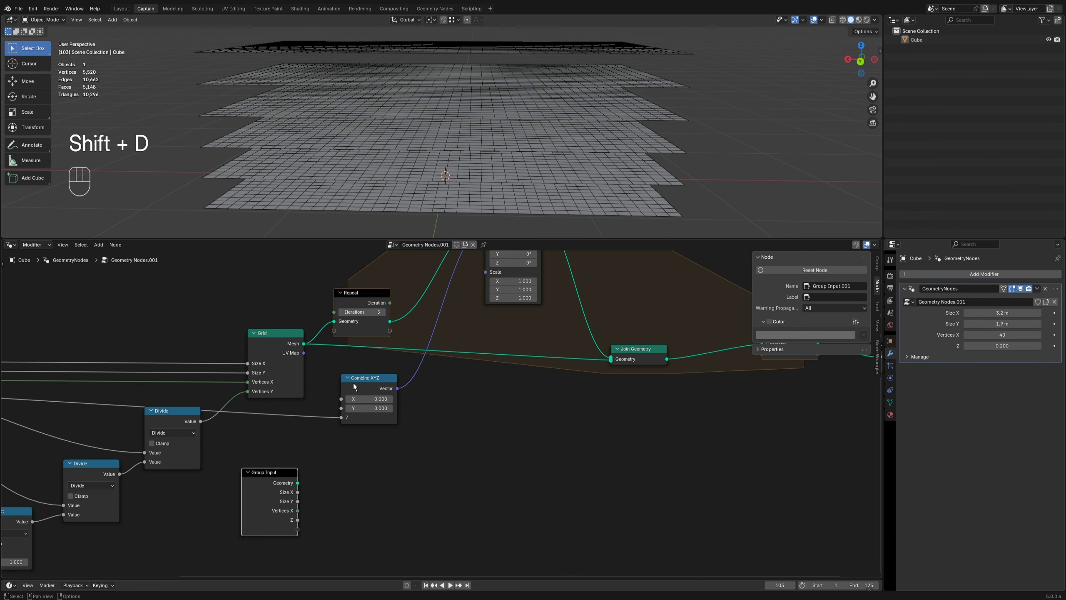
pyautogui.click(334, 314)
pyautogui.moveTo(334, 312); pyautogui.dragTo(281, 513)
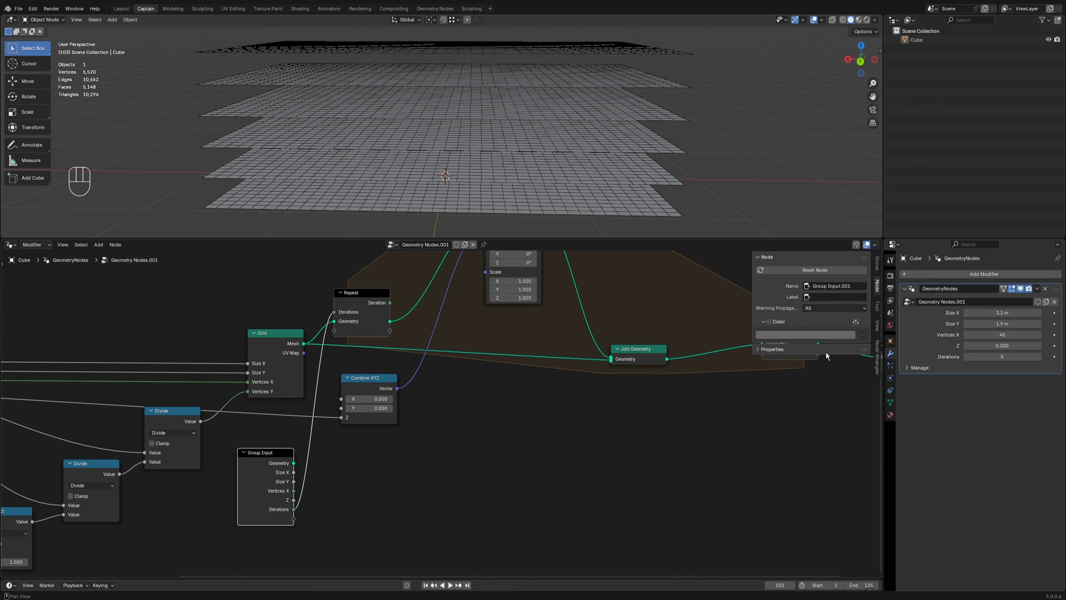
# Step: Reorder the group sockets so that Iterations sits above Z
pyautogui.click(765, 350)
pyautogui.click(257, 459)
pyautogui.click(877, 263)
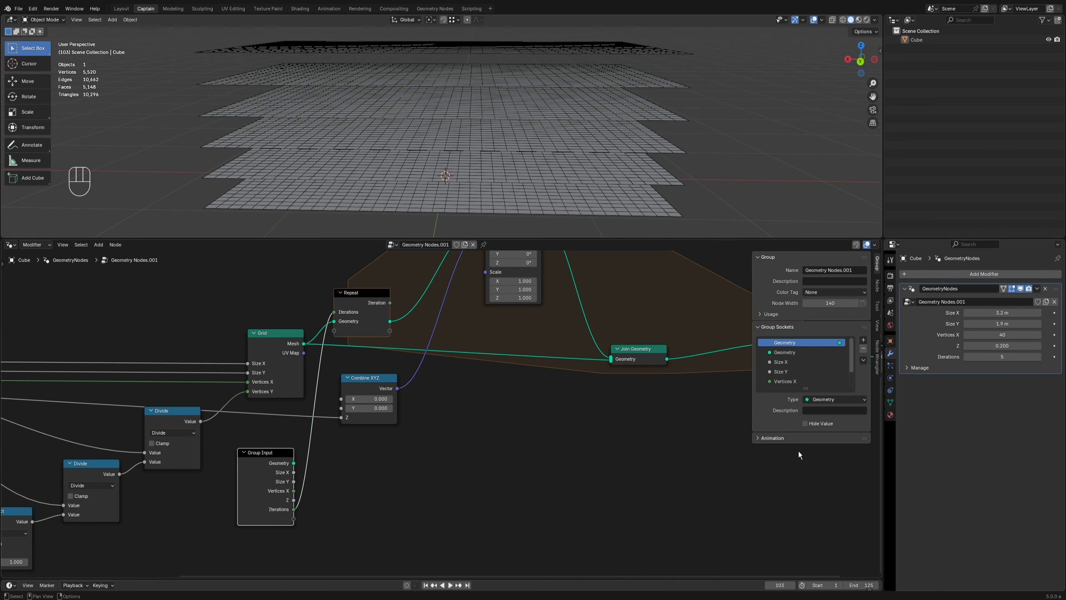
pyautogui.moveTo(805, 388)
pyautogui.mouseDown()
pyautogui.moveTo(805, 437)
pyautogui.moveTo(794, 390)
pyautogui.mouseUp()
pyautogui.click(787, 400)
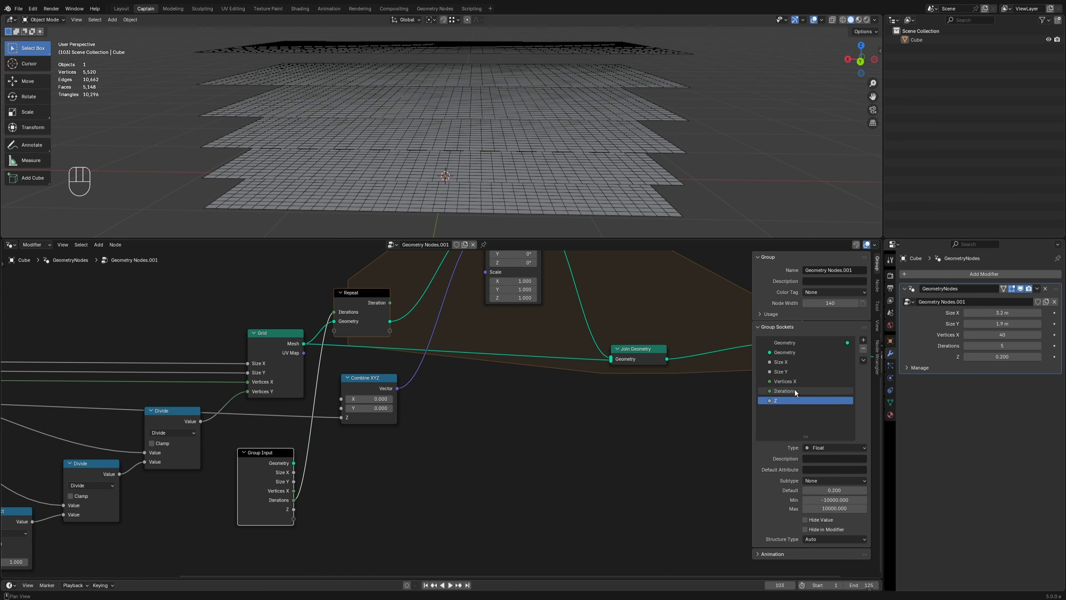
pyautogui.scroll(-1, 451, 468)
pyautogui.moveTo(312, 466); pyautogui.dragTo(314, 467)
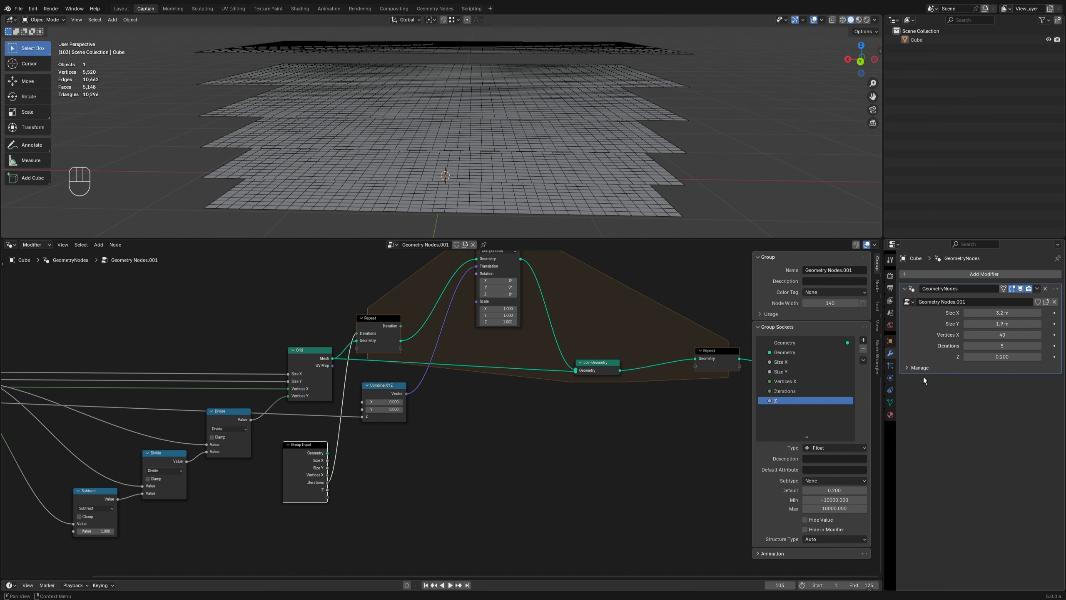
# Step: Rename the Z group socket as Spacing and set its modifier value to 0.220
pyautogui.doubleClick(785, 402)
pyautogui.write('S')
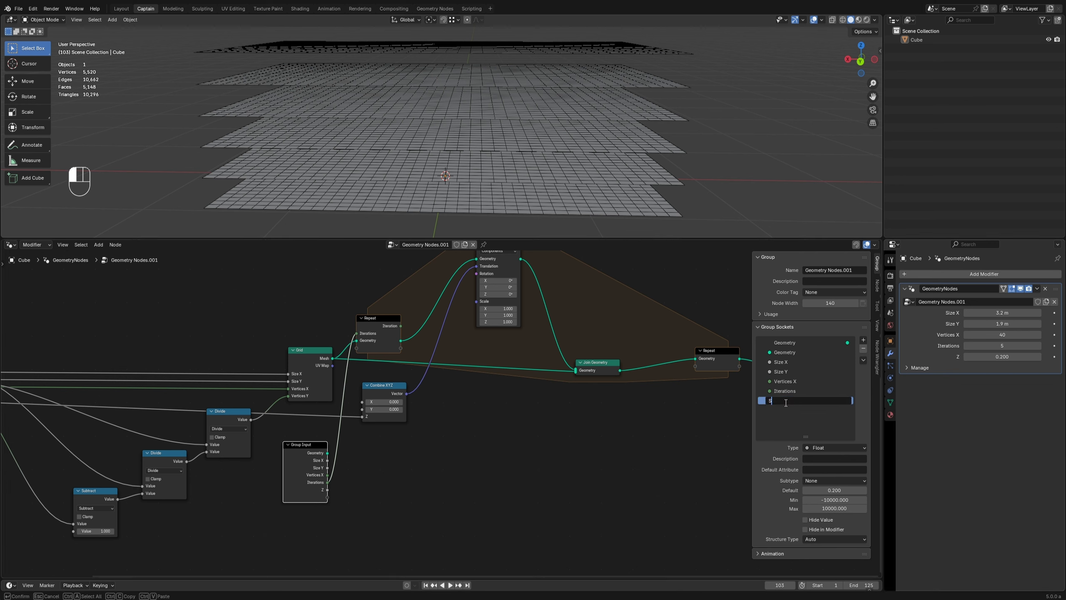
pyautogui.write('pacing')
pyautogui.press('Return')
pyautogui.moveTo(985, 358)
pyautogui.mouseDown()
pyautogui.moveTo(1007, 358)
pyautogui.moveTo(989, 358)
pyautogui.mouseUp()
# Step: Turn off the wireframe overlay in the 3D viewport
pyautogui.moveTo(463, 122); pyautogui.dragTo(476, 159, button='middle')
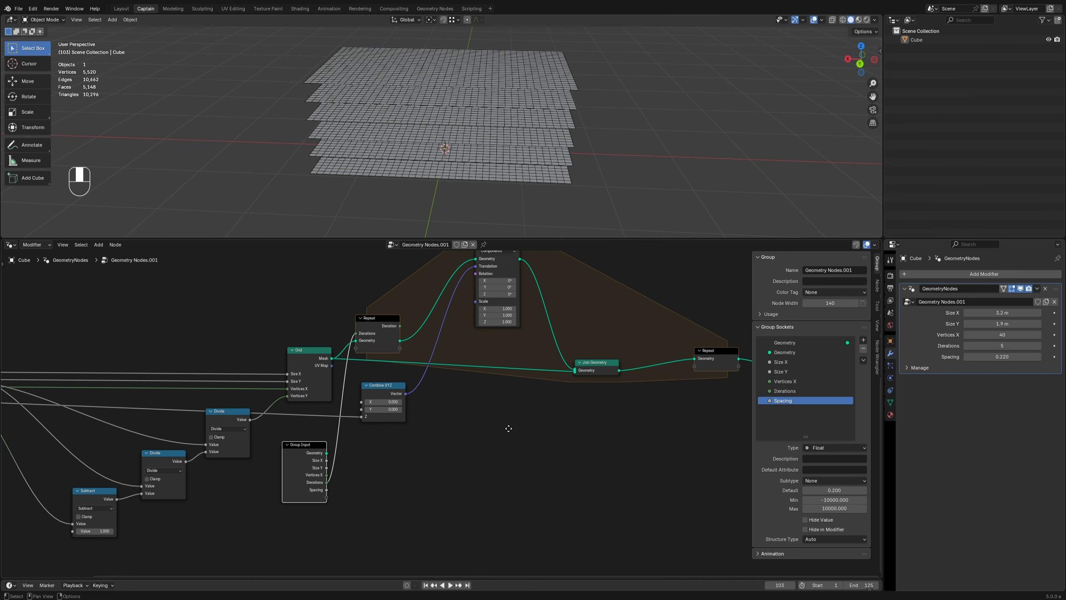
pyautogui.scroll(-1, 508, 431)
pyautogui.moveTo(454, 404); pyautogui.dragTo(417, 431, button='middle')
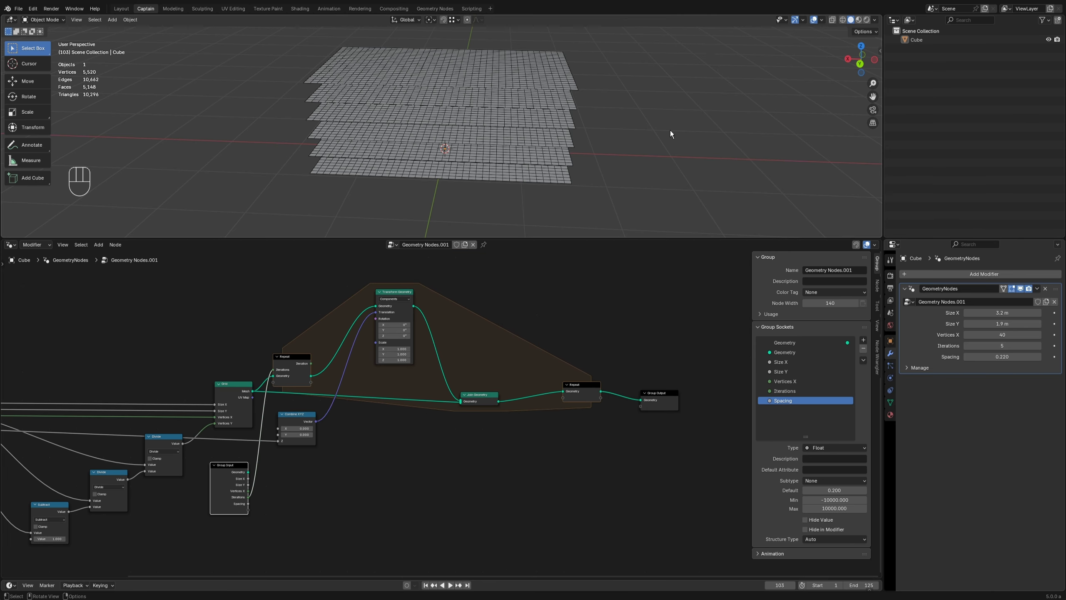
pyautogui.click(821, 20)
pyautogui.click(770, 168)
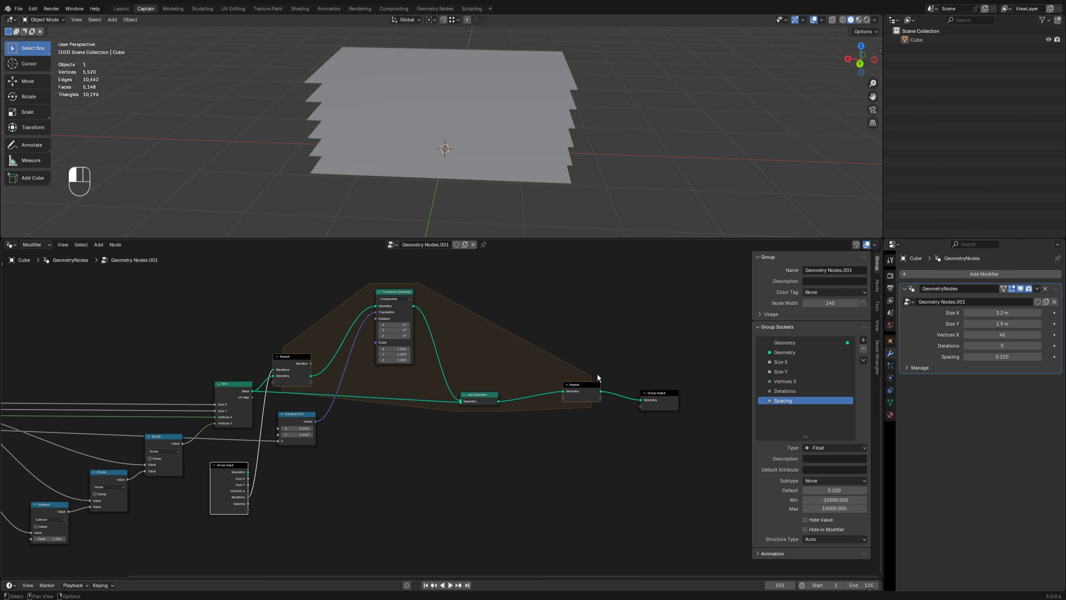
# Step: Make room before Group Output and insert a Set Position node between the Repeat output and Group Output nodes
pyautogui.moveTo(525, 408); pyautogui.dragTo(426, 440, button='middle')
pyautogui.moveTo(375, 428); pyautogui.dragTo(383, 423)
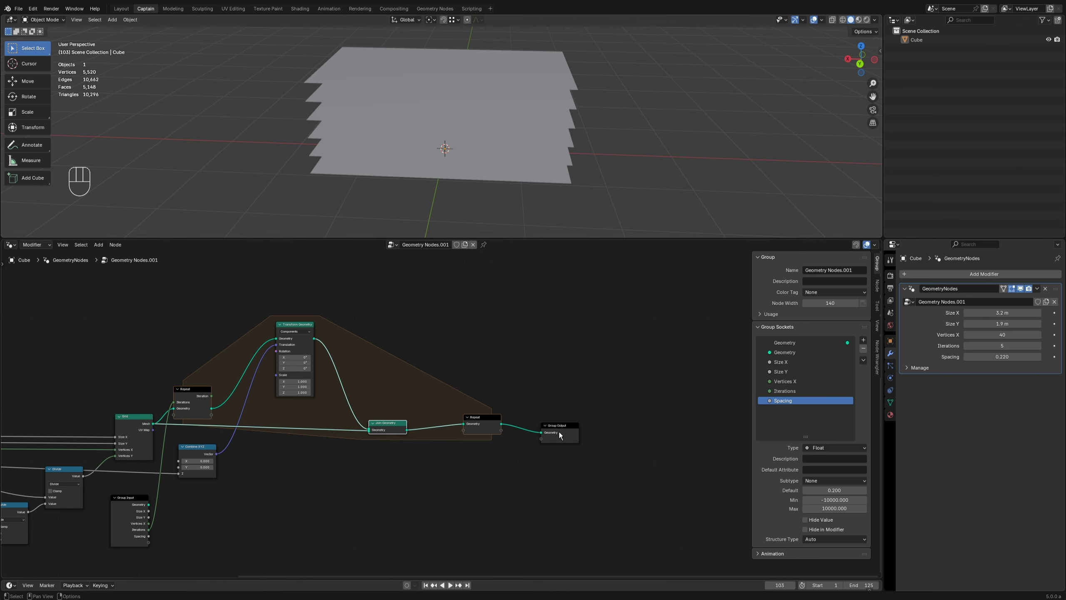
pyautogui.moveTo(550, 435); pyautogui.dragTo(704, 429)
pyautogui.keyDown('ctrl'); pyautogui.scroll(-8, 419, 465); pyautogui.keyUp('ctrl')
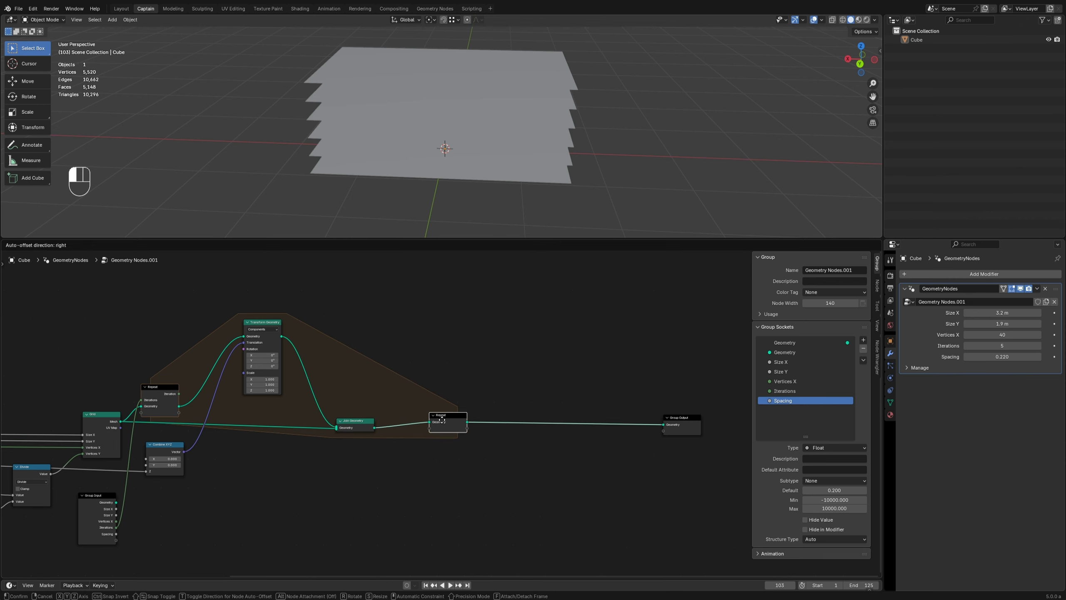
pyautogui.scroll(2, 421, 461)
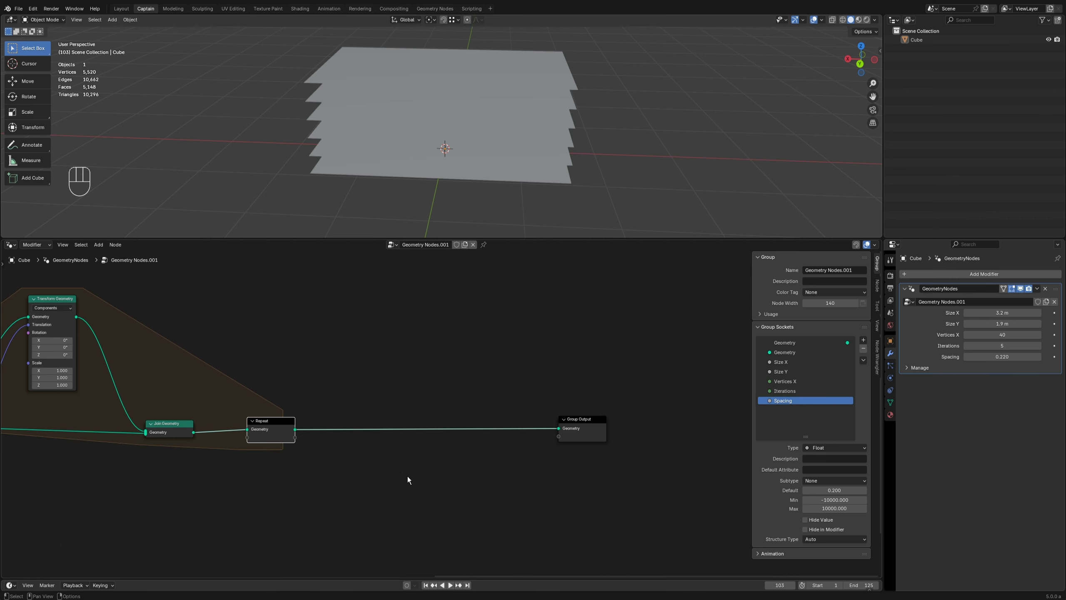
pyautogui.hotkey('shift', 'z')
pyautogui.write('set po')
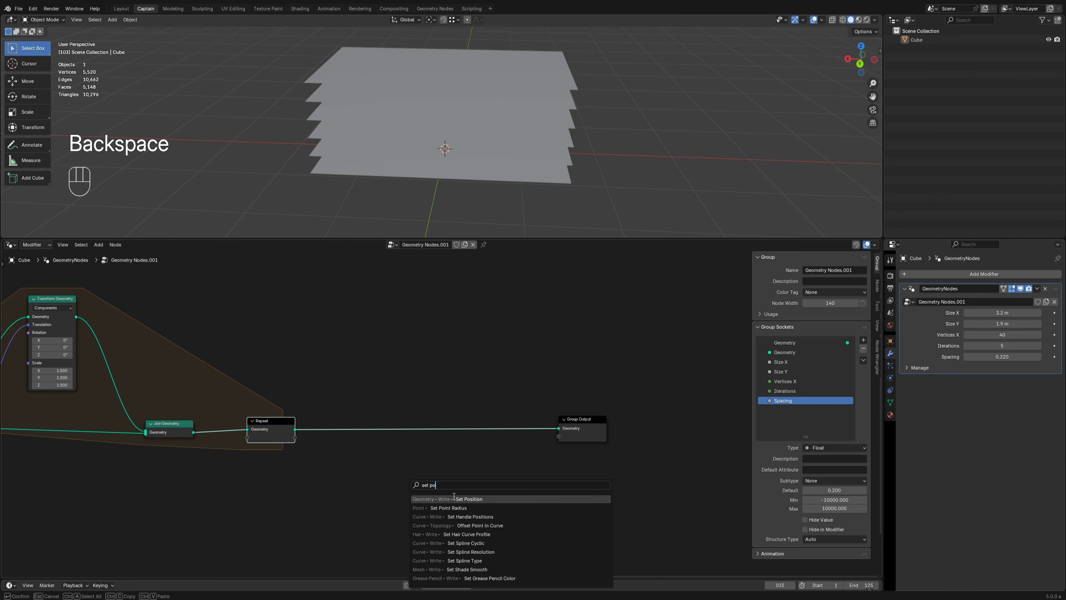
pyautogui.press('Return')
pyautogui.click(495, 427)
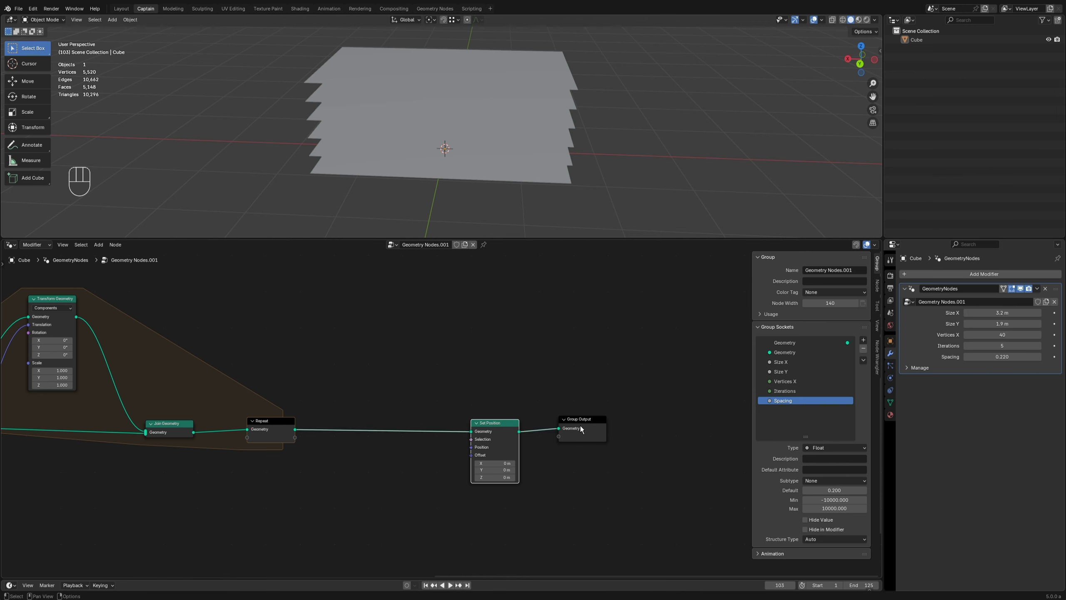
pyautogui.moveTo(580, 425); pyautogui.dragTo(627, 431)
# Step: Add a Noise Texture node in the empty space below the link from Repeat to Set Position
pyautogui.click(363, 495)
pyautogui.press('z')
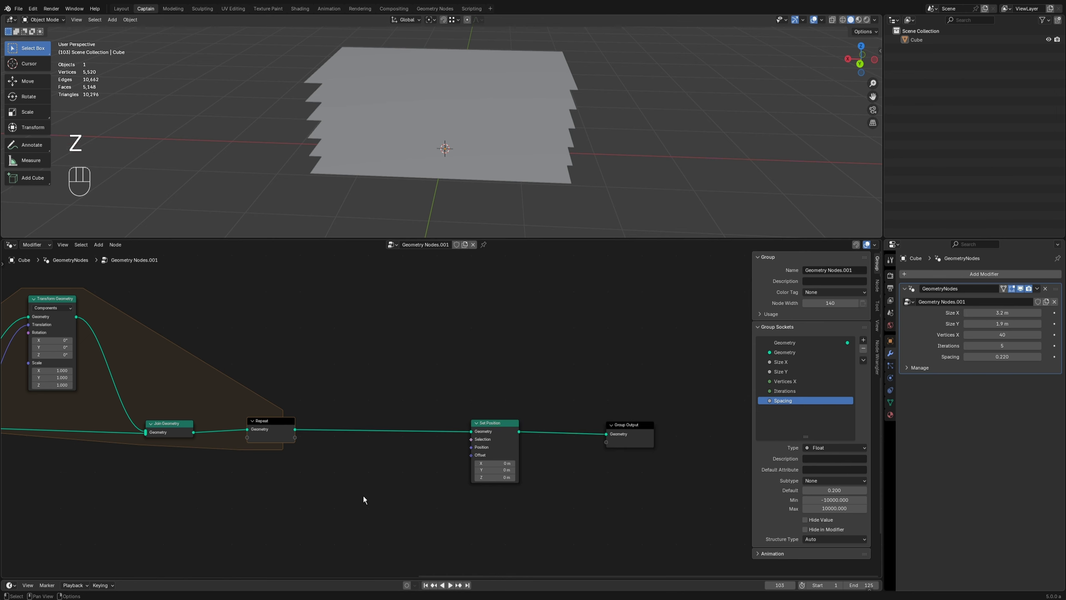
pyautogui.hotkey('shift', 'z')
pyautogui.write('noise')
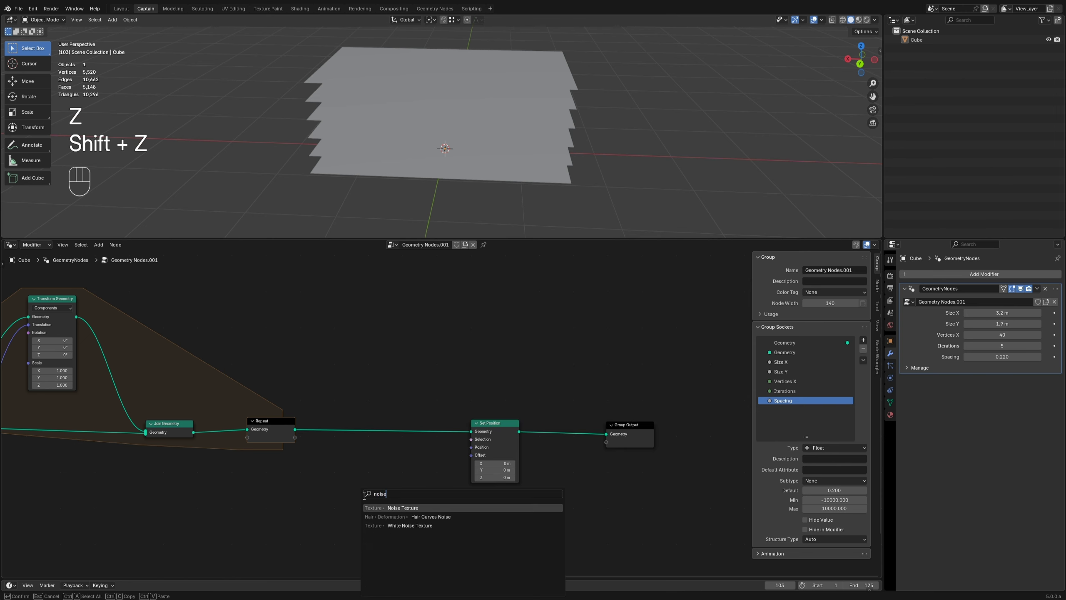
pyautogui.click(398, 507)
pyautogui.click(391, 502)
# Step: Add a Combine XYZ node between the Noise Texture and Set Position nodes and arrange them with some space between
pyautogui.moveTo(391, 501); pyautogui.dragTo(429, 447, button='middle')
pyautogui.hotkey('shift', 'z')
pyautogui.write('combi')
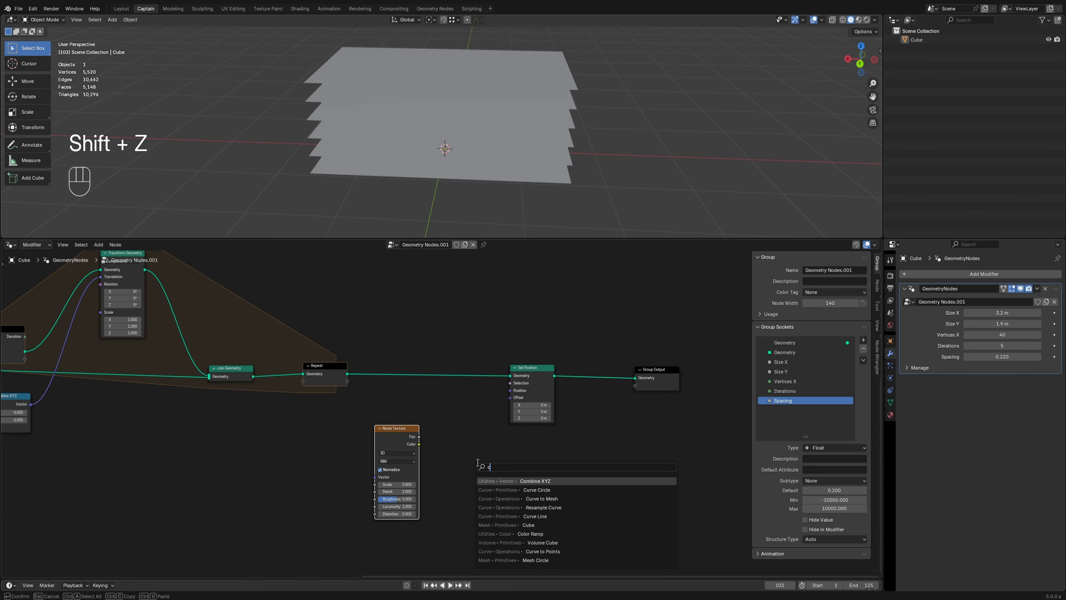
pyautogui.click(530, 480)
pyautogui.click(437, 437)
pyautogui.scroll(3, 437, 437)
pyautogui.moveTo(376, 464); pyautogui.dragTo(352, 464)
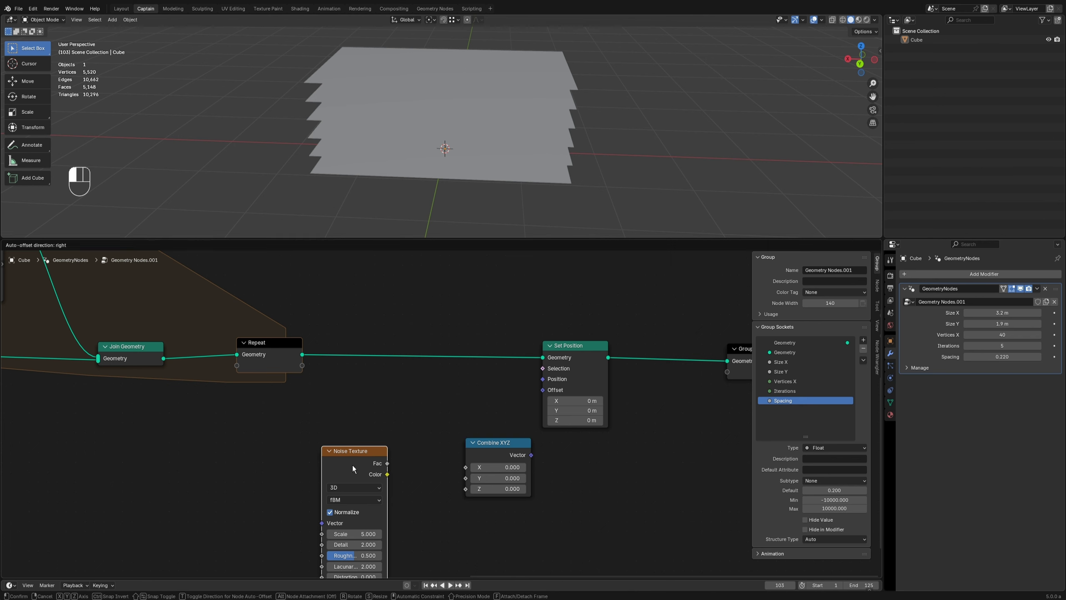
pyautogui.moveTo(497, 442); pyautogui.dragTo(468, 435)
# Step: Connect the Noise Texture's Fac to Combine XYZ's Z and its Vector output to Set Position's Offset
pyautogui.moveTo(386, 463); pyautogui.dragTo(430, 483)
pyautogui.moveTo(502, 447); pyautogui.dragTo(542, 390)
pyautogui.moveTo(486, 173); pyautogui.dragTo(477, 131, button='middle')
# Step: Insert a Map Range node between Noise Texture and Combine XYZ and set its To Min to -1
pyautogui.moveTo(413, 536); pyautogui.dragTo(463, 475, button='middle')
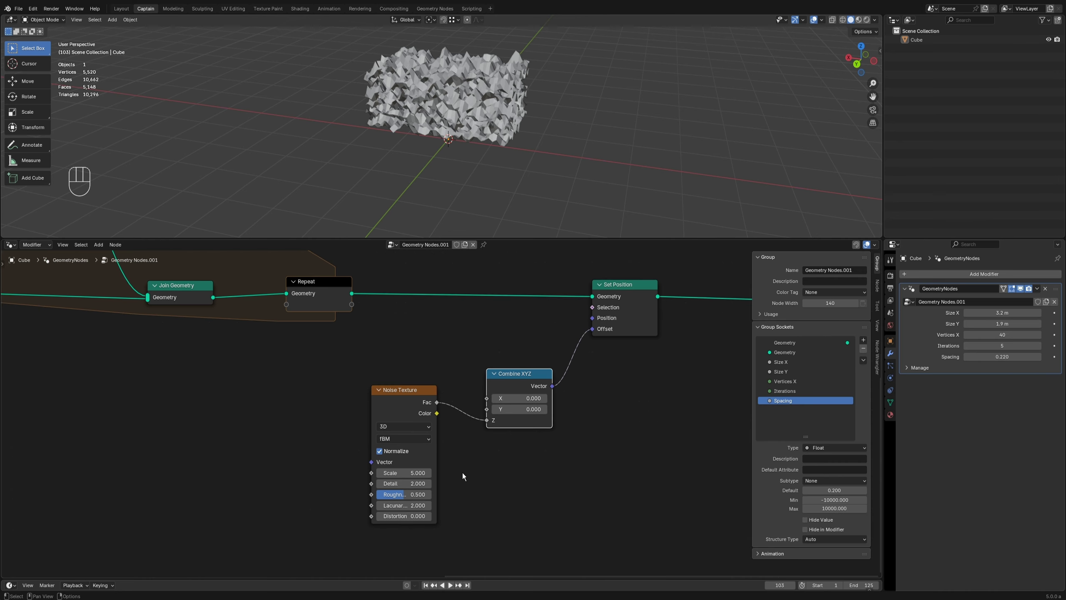
pyautogui.hotkey('shift', 'z')
pyautogui.write('map')
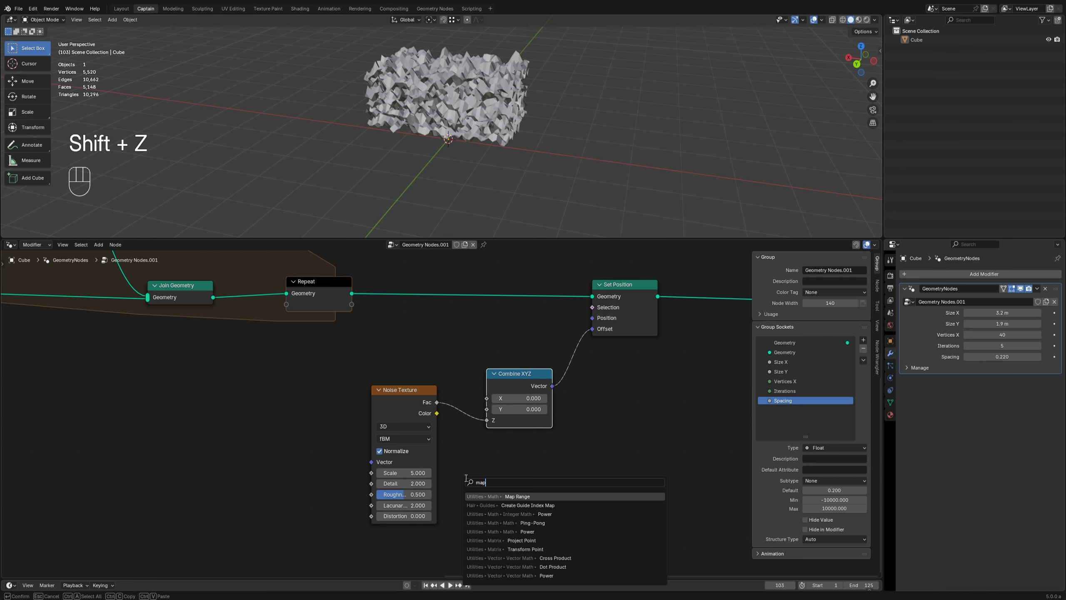
pyautogui.click(501, 496)
pyautogui.click(497, 478)
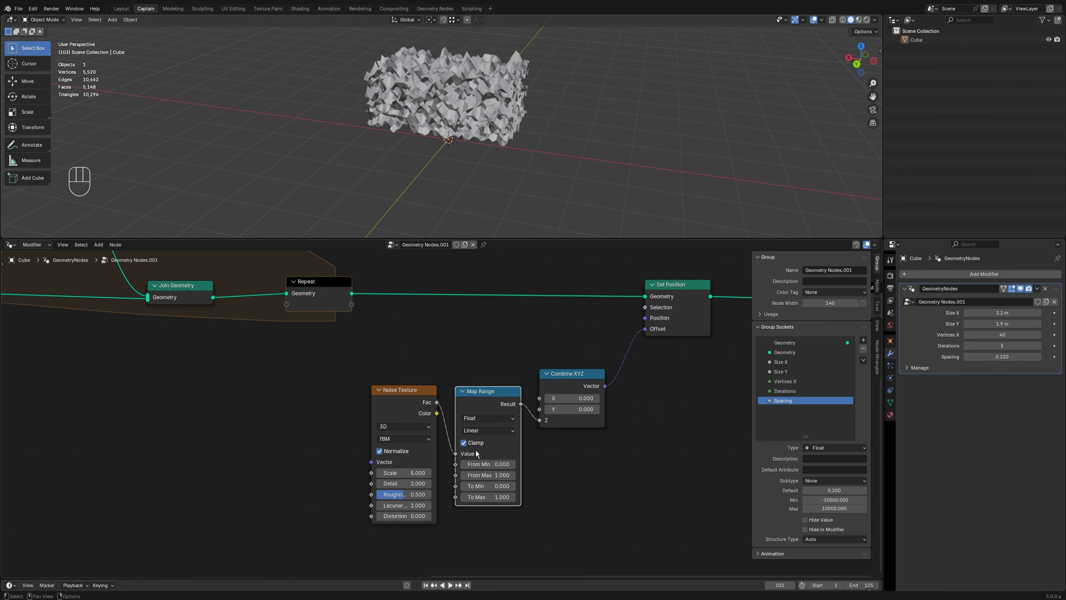
pyautogui.click(488, 486)
pyautogui.write('-1')
pyautogui.press('Return')
# Step: Make room after Map Range and insert a Math node between Map Range and Combine XYZ
pyautogui.moveTo(399, 430); pyautogui.dragTo(340, 427)
pyautogui.moveTo(476, 397); pyautogui.dragTo(412, 394)
pyautogui.click(488, 469)
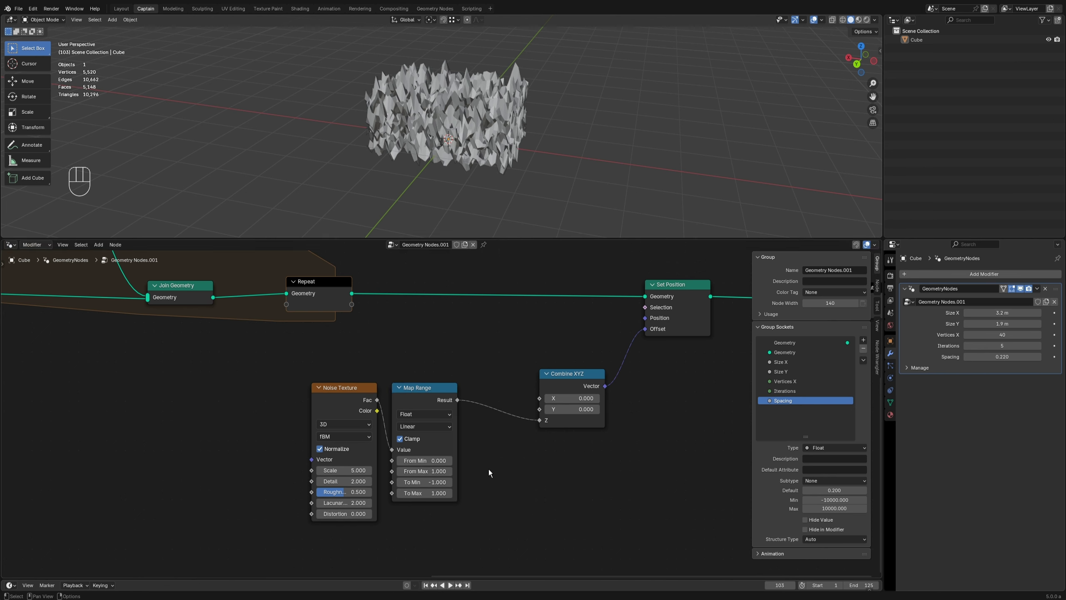
pyautogui.hotkey('shift', 'z')
pyautogui.write('math')
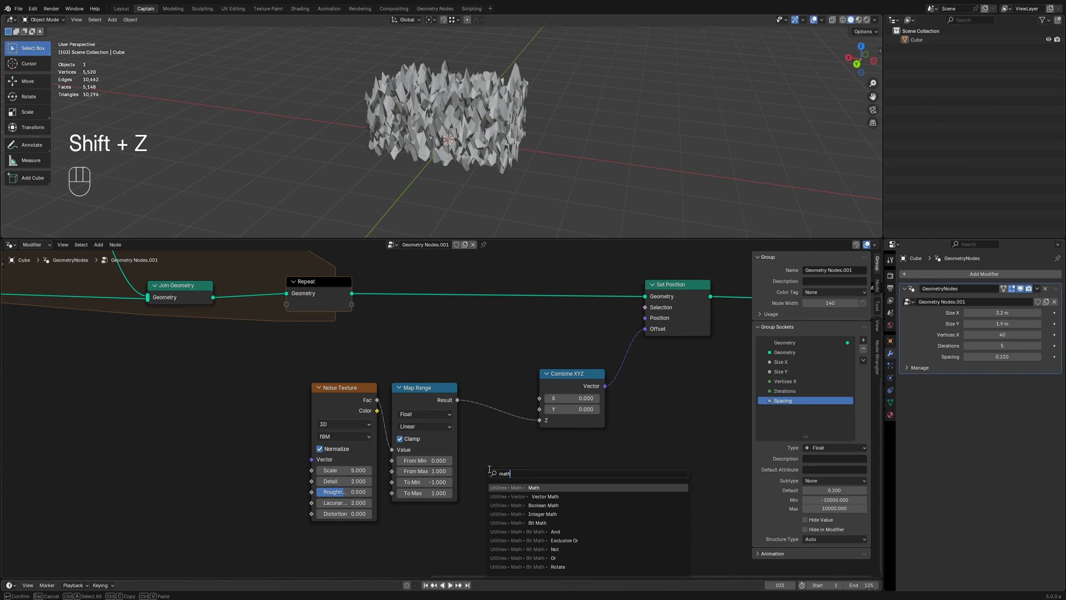
pyautogui.press('Return')
pyautogui.click(503, 413)
pyautogui.scroll(2, 504, 415)
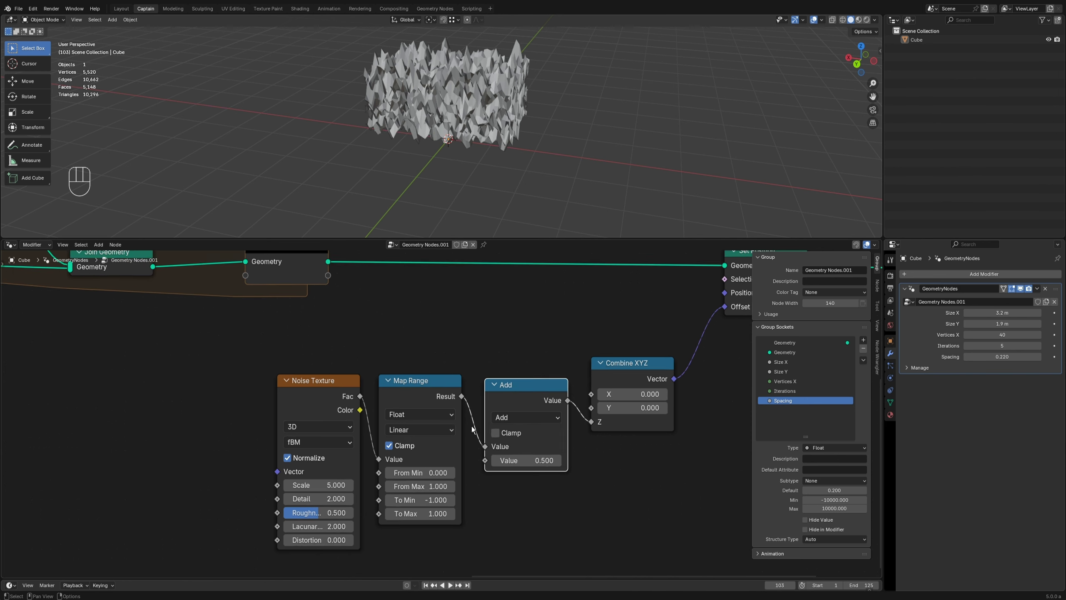
# Step: Set the Math node to Multiply with a value of 0.300 and the Noise Texture scale to 0.900
pyautogui.click(528, 421)
pyautogui.click(520, 282)
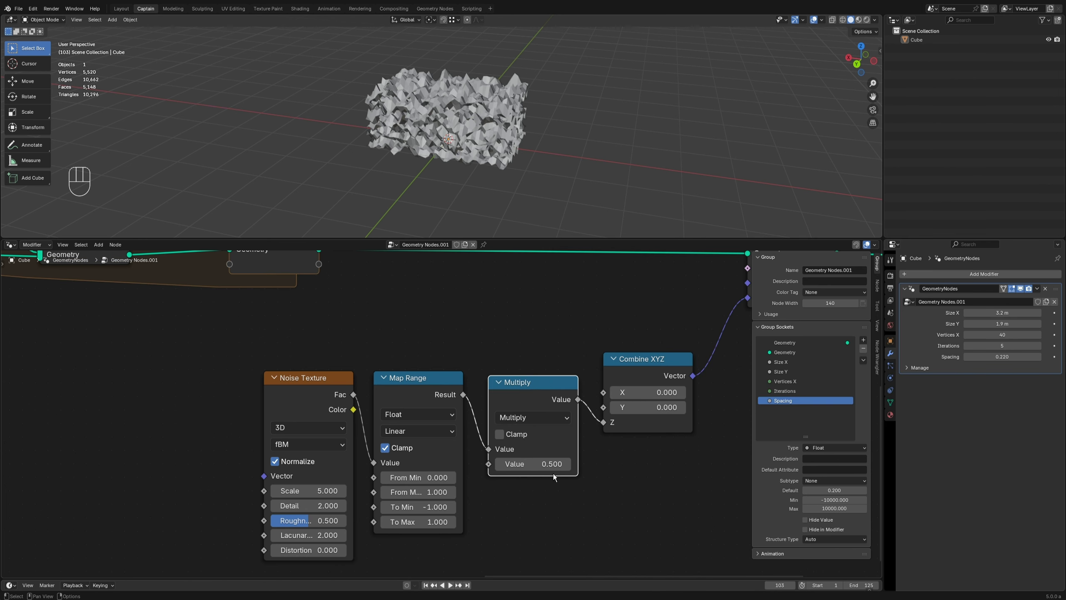
pyautogui.moveTo(533, 464)
pyautogui.mouseDown()
pyautogui.moveTo(466, 463)
pyautogui.moveTo(549, 463)
pyautogui.mouseUp()
pyautogui.moveTo(309, 491); pyautogui.dragTo(268, 491)
# Step: Make room before Group Output and add an Extrude Mesh node fed by Set Position's geometry
pyautogui.scroll(-2, 596, 491)
pyautogui.moveTo(596, 491); pyautogui.dragTo(338, 520, button='middle')
pyautogui.moveTo(551, 362); pyautogui.dragTo(698, 363)
pyautogui.scroll(1, 507, 425)
pyautogui.moveTo(507, 426); pyautogui.dragTo(421, 456, button='middle')
pyautogui.hotkey('shift', 'z')
pyautogui.write('ex')
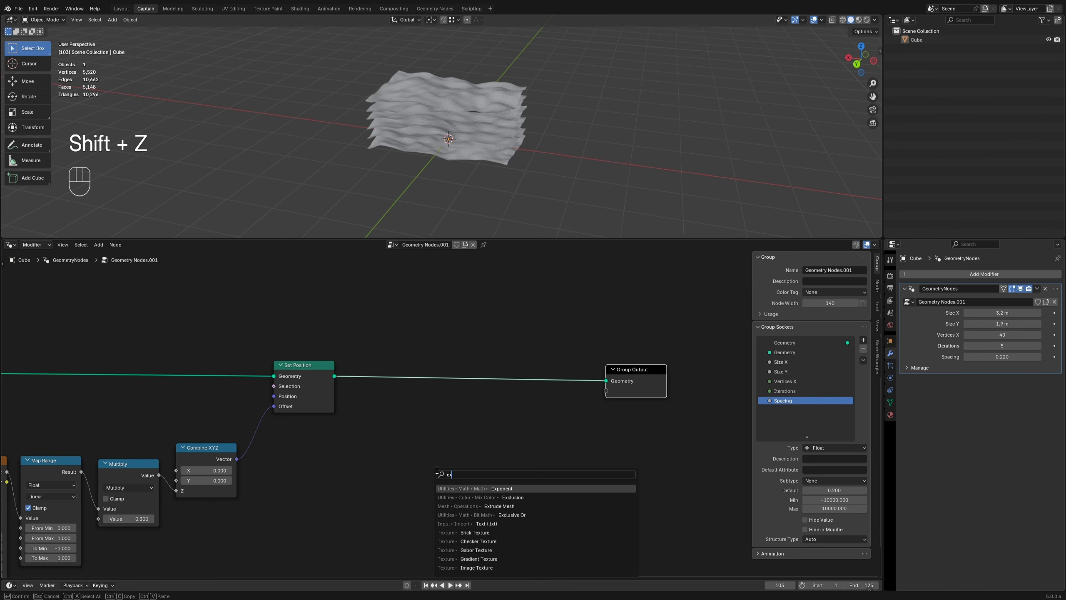
pyautogui.write('trude')
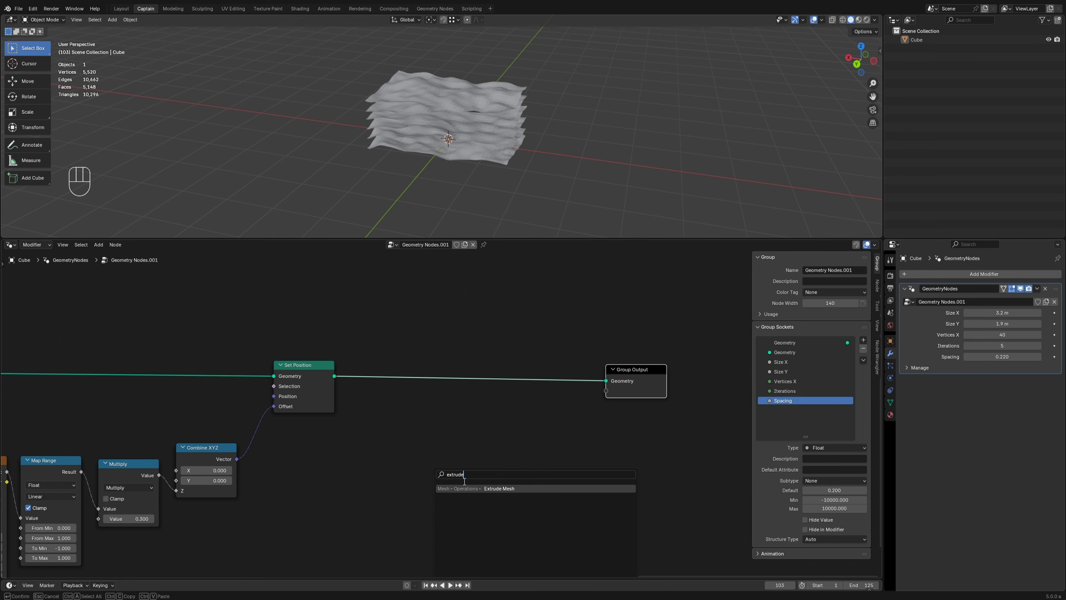
pyautogui.press('Return')
pyautogui.click(441, 419)
pyautogui.moveTo(334, 376); pyautogui.dragTo(438, 473)
pyautogui.moveTo(475, 428); pyautogui.dragTo(452, 444)
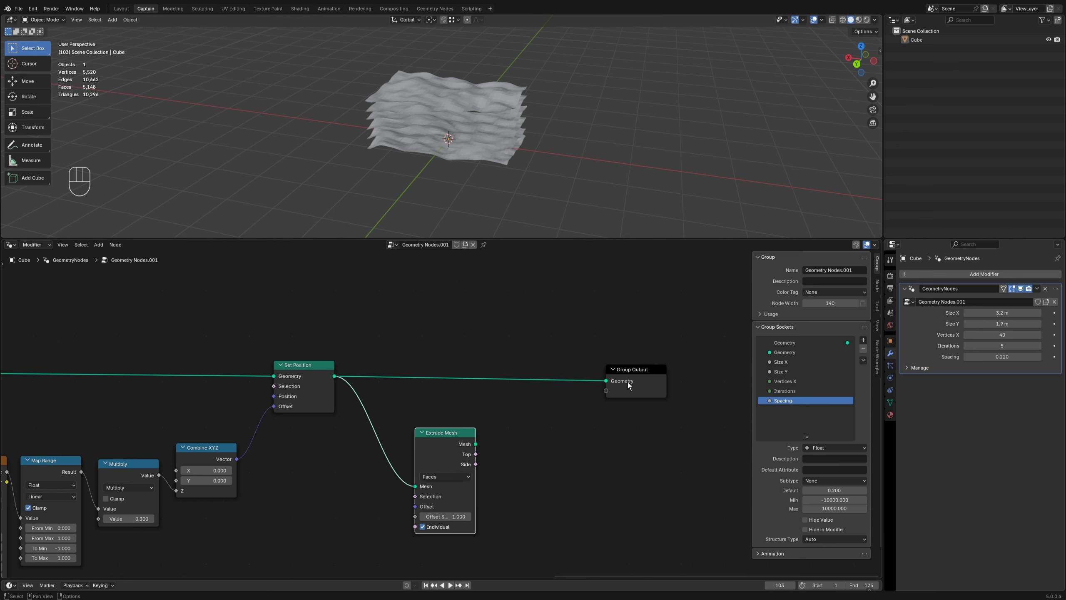
# Step: Set the Extrude Mesh offset scale to 0.100 and turn off Individual
pyautogui.scroll(6, 588, 189)
pyautogui.scroll(-2, 495, 483)
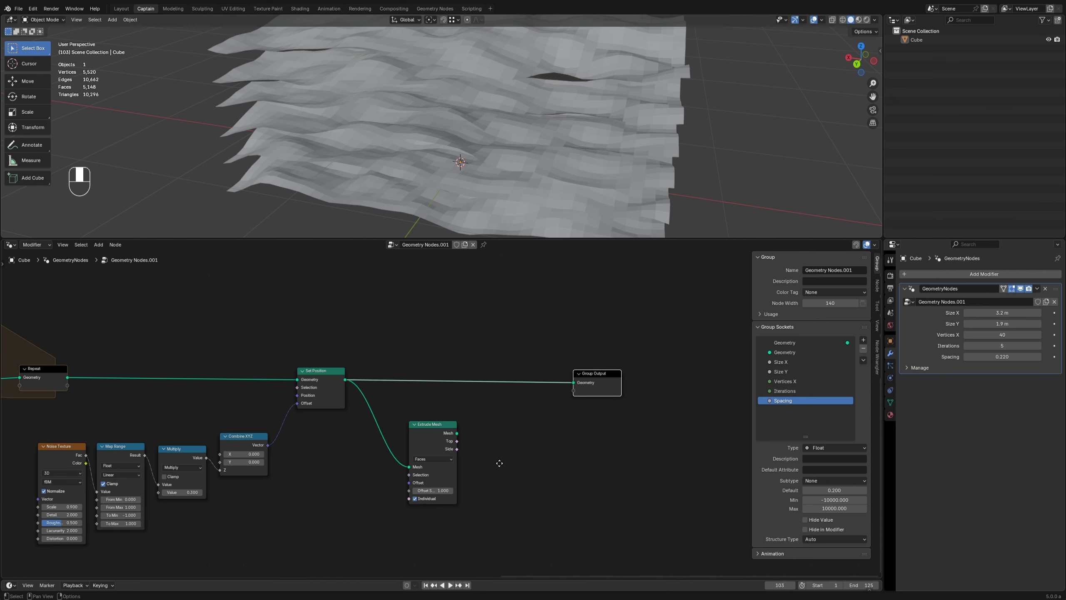
pyautogui.moveTo(439, 465); pyautogui.dragTo(436, 459)
pyautogui.doubleClick(428, 484)
pyautogui.press('Return')
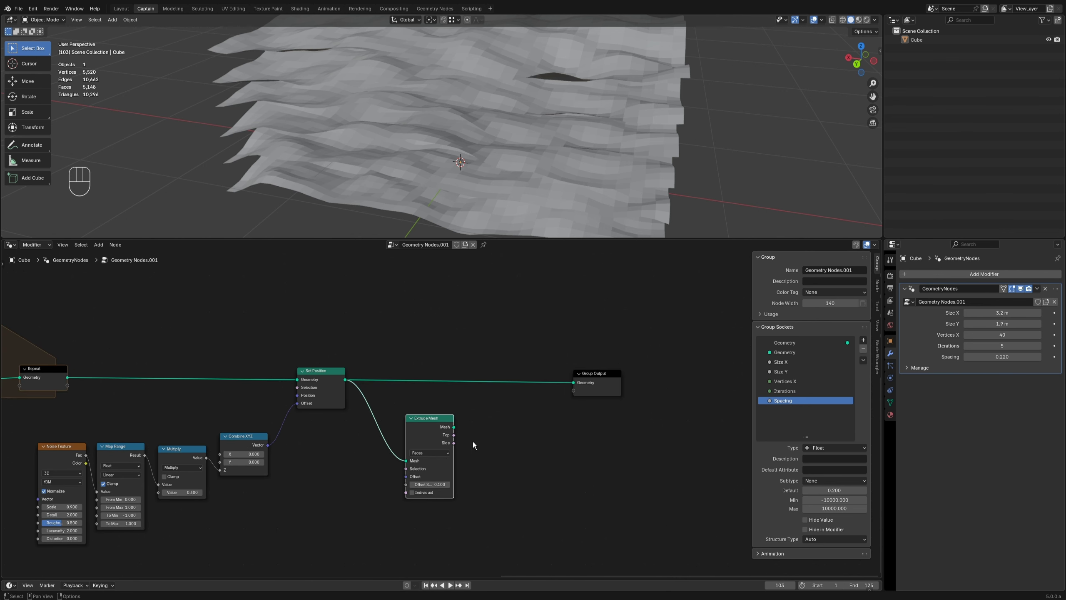
# Step: Insert a Join Geometry node between Set Position and Group Output and connect Extrude Mesh's Mesh output to it
pyautogui.moveTo(592, 383); pyautogui.dragTo(646, 385)
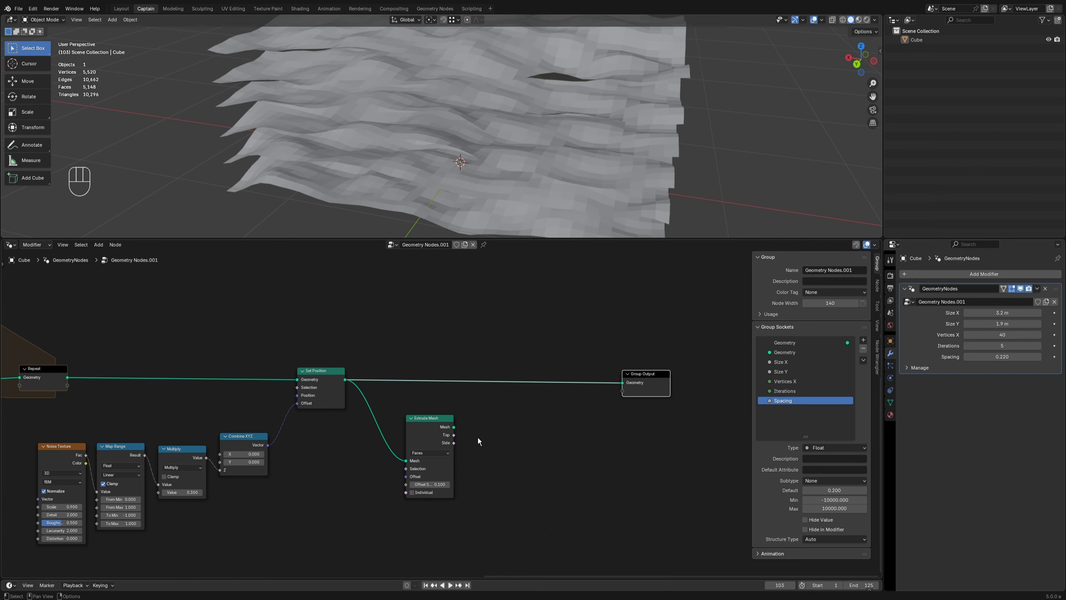
pyautogui.press('z')
pyautogui.press('j')
pyautogui.press('p')
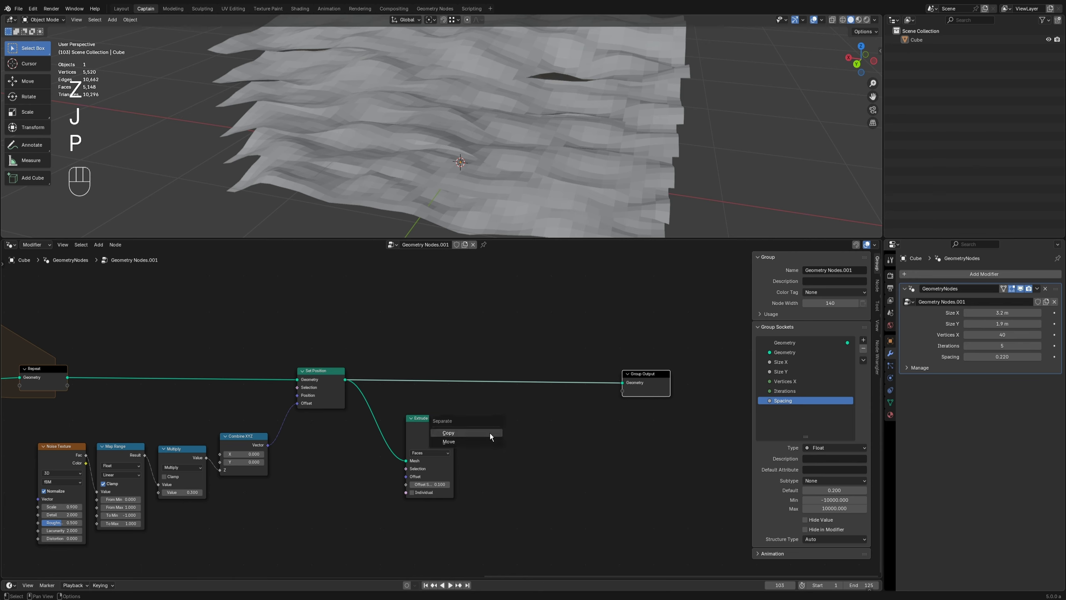
pyautogui.hotkey('shift', 'z')
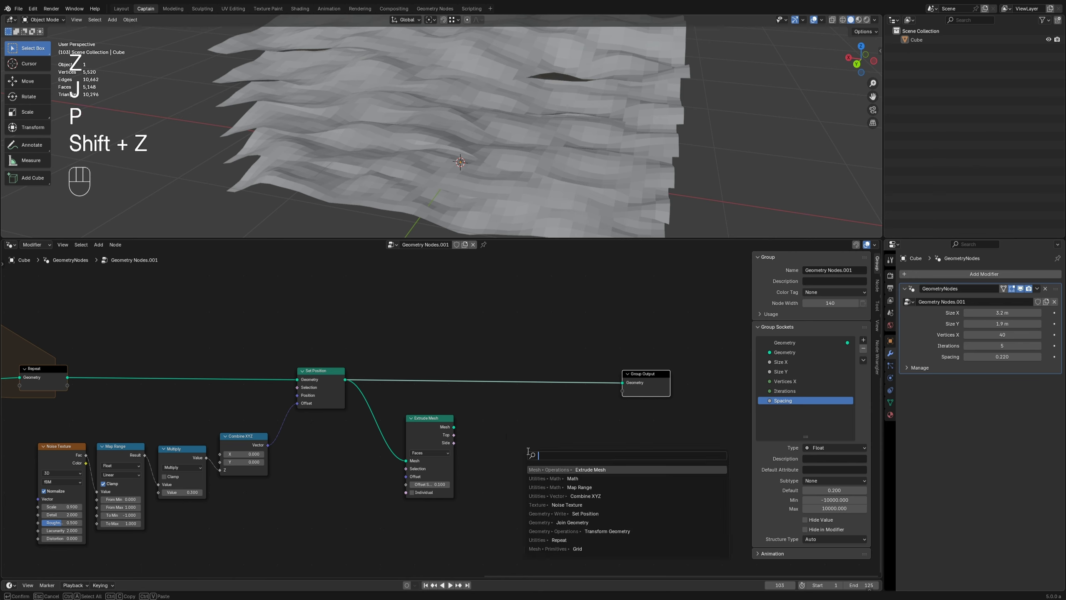
pyautogui.write('join')
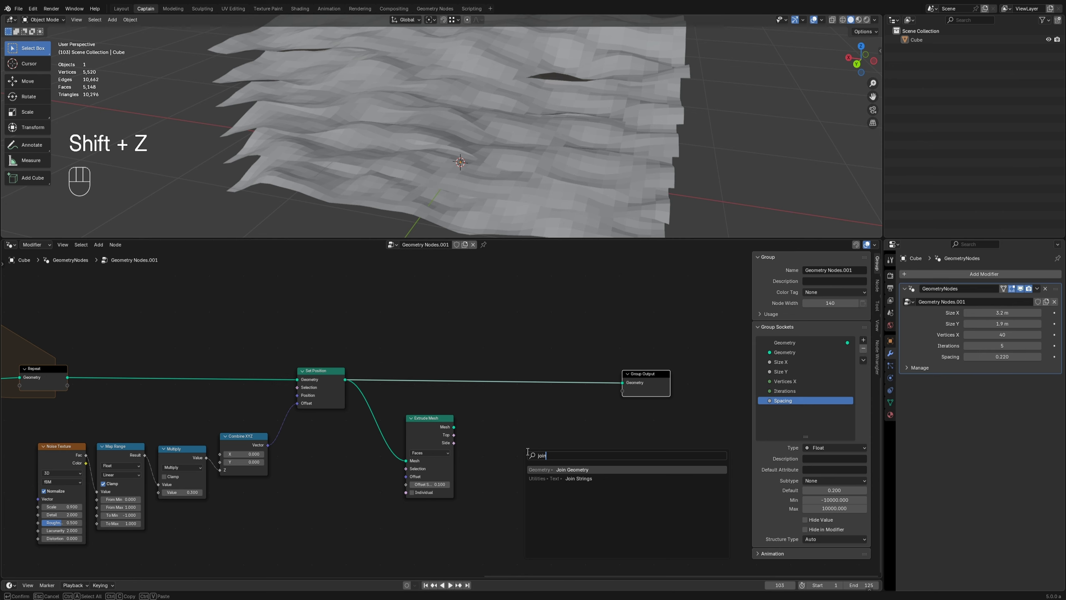
pyautogui.click(554, 468)
pyautogui.click(516, 420)
pyautogui.moveTo(454, 427); pyautogui.dragTo(521, 385)
# Step: Insert a Subdivision Surface node between Join Geometry and Group Output
pyautogui.moveTo(609, 160); pyautogui.dragTo(561, 143, button='middle')
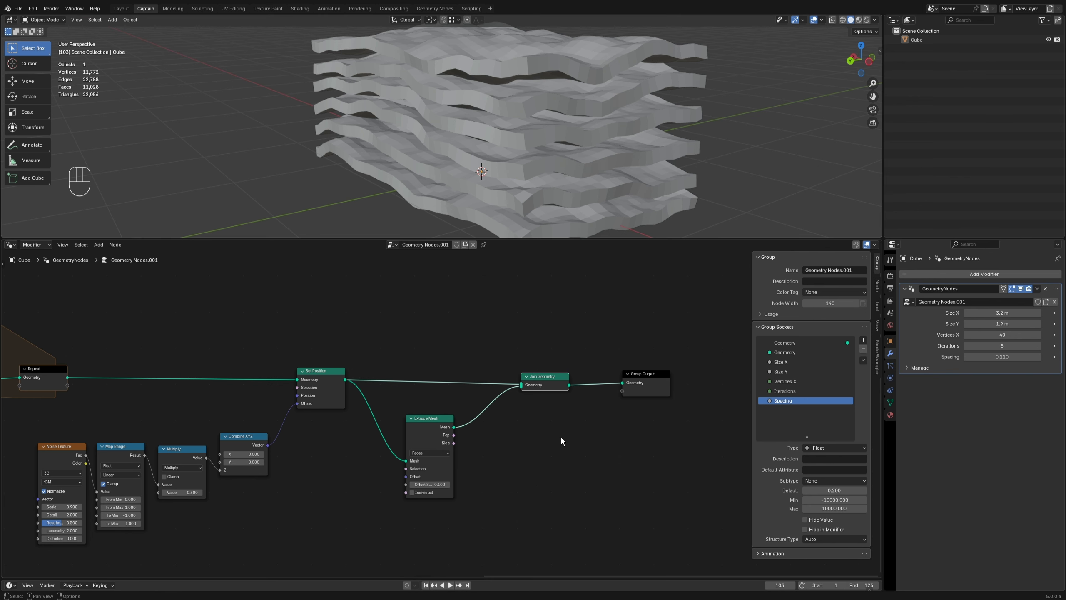
pyautogui.hotkey('shift', 'z')
pyautogui.write('sub')
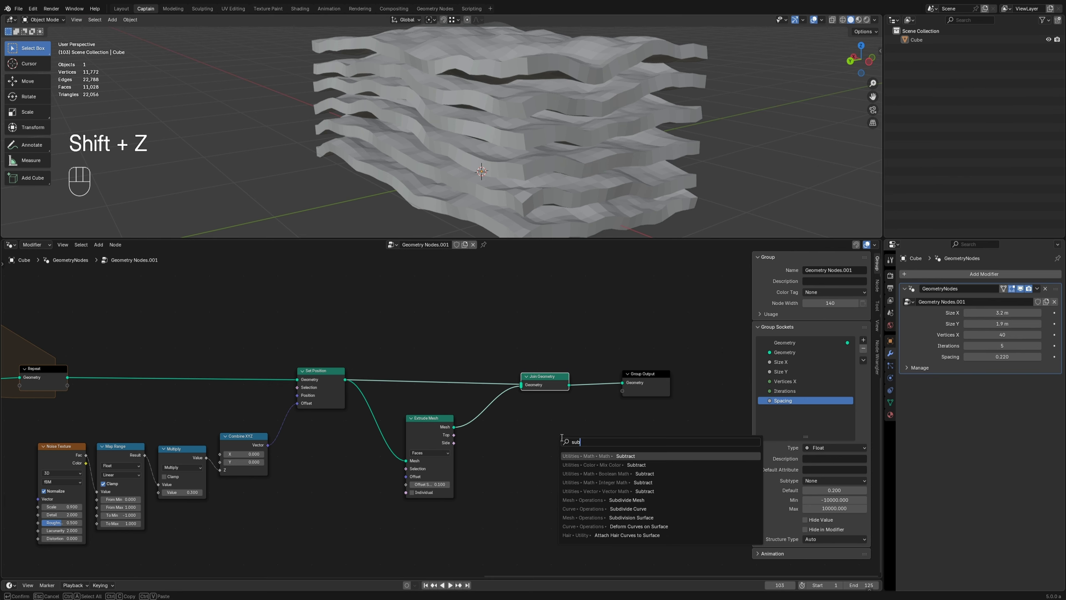
pyautogui.click(621, 517)
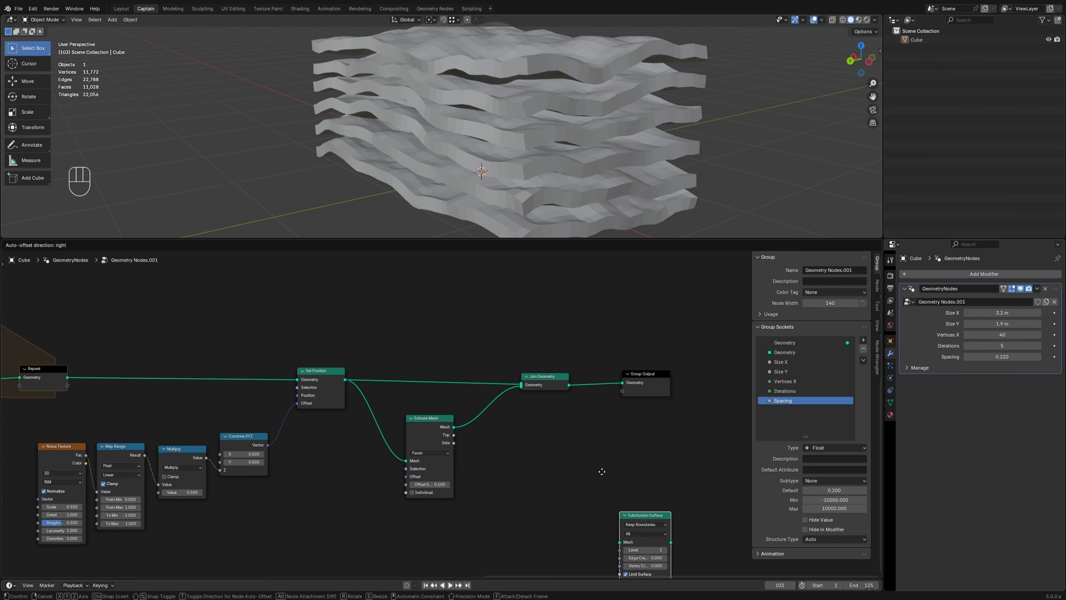
pyautogui.click(586, 367)
# Step: Insert a Flip Faces node on the direct link between Set Position and Join Geometry
pyautogui.scroll(4, 533, 167)
pyautogui.moveTo(533, 167); pyautogui.dragTo(465, 163, button='middle')
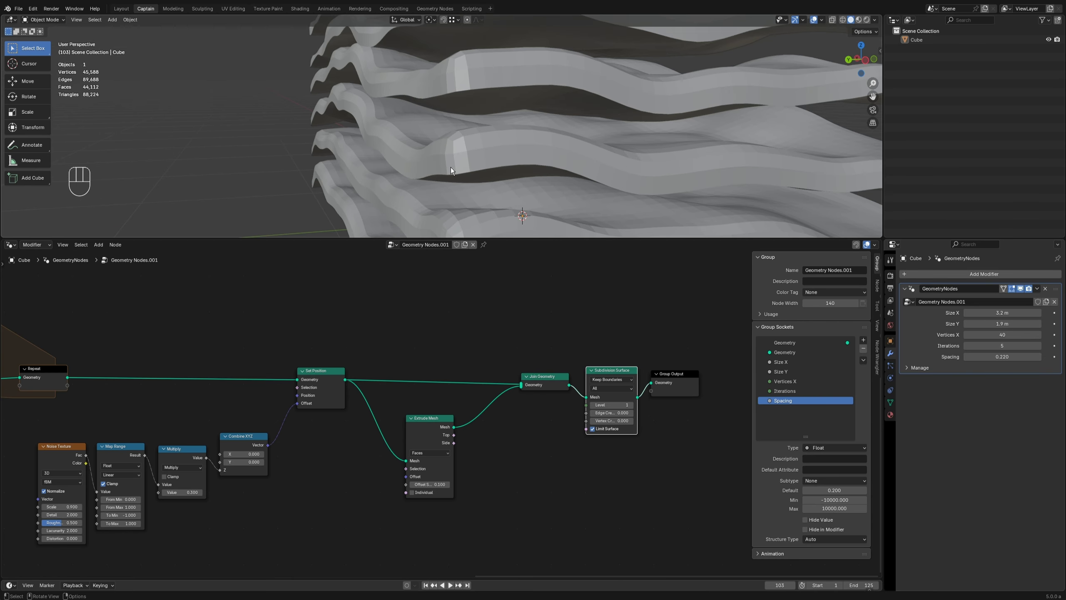
pyautogui.scroll(2, 470, 157)
pyautogui.scroll(-1, 484, 408)
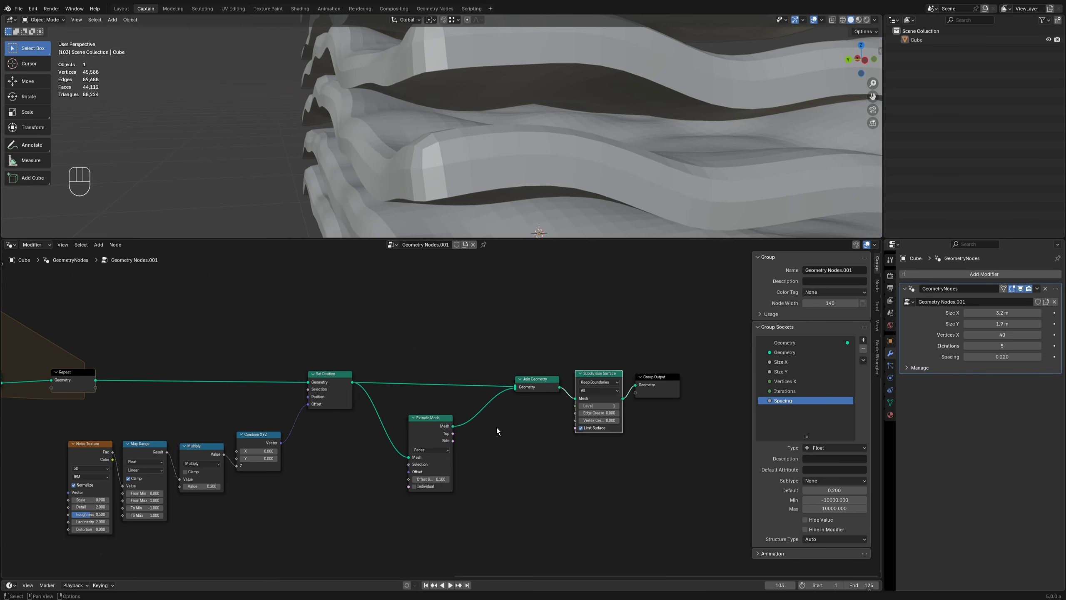
pyautogui.hotkey('shift', 'z')
pyautogui.write('flip')
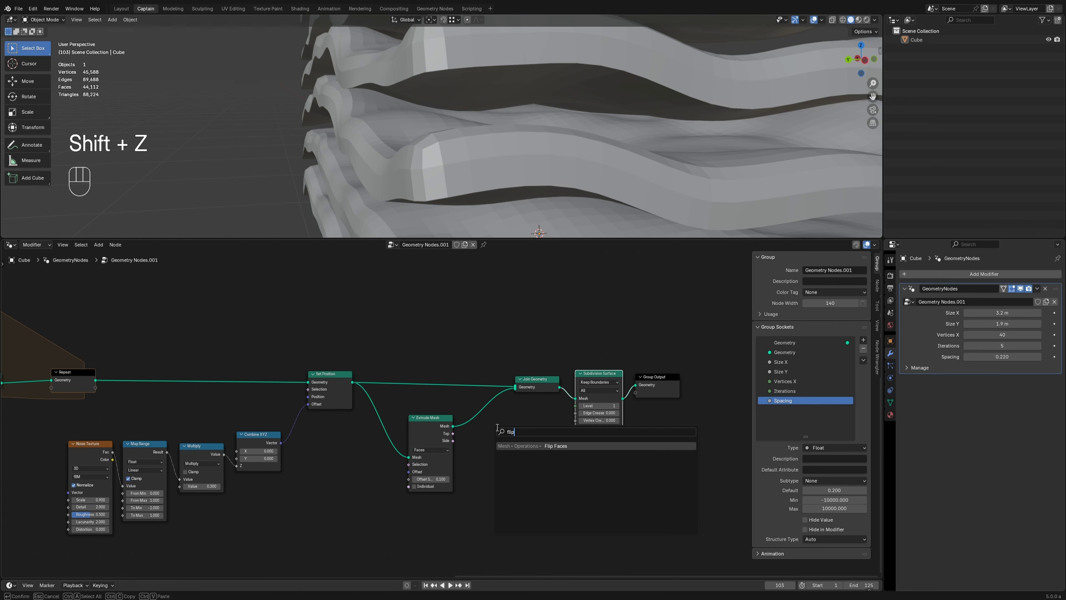
pyautogui.click(522, 445)
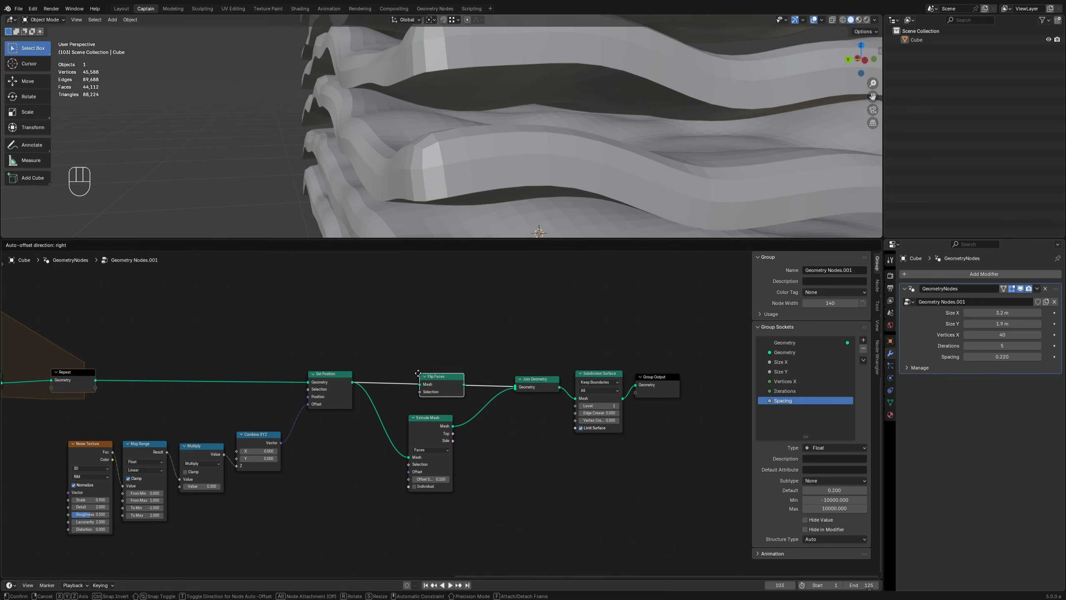
pyautogui.click(414, 380)
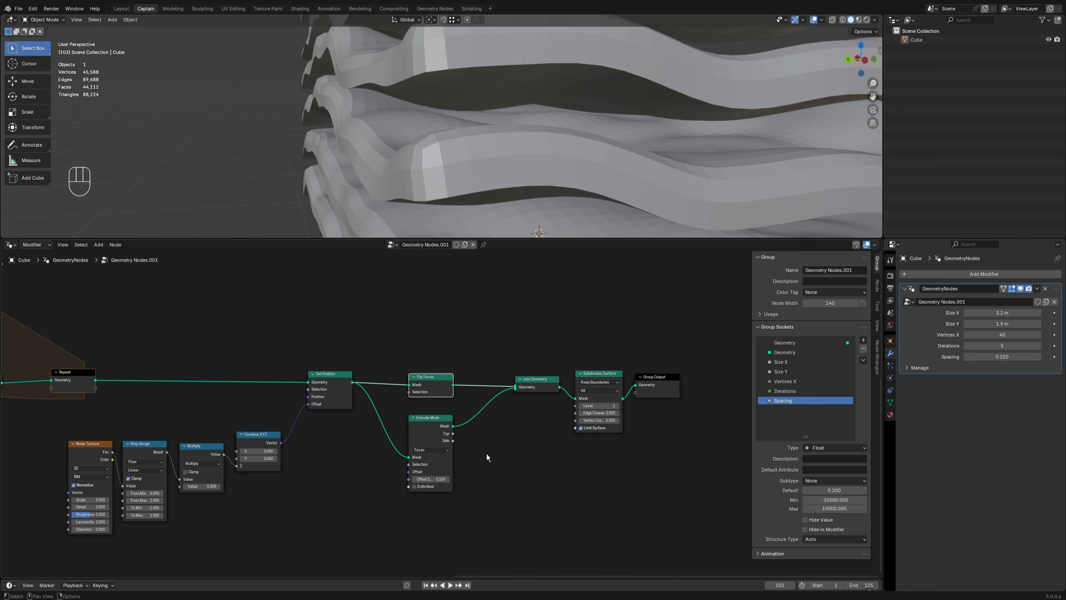
# Step: Insert a Merge by Distance node between Join Geometry and Subdivision Surface
pyautogui.hotkey('shift', 'z')
pyautogui.write('mer')
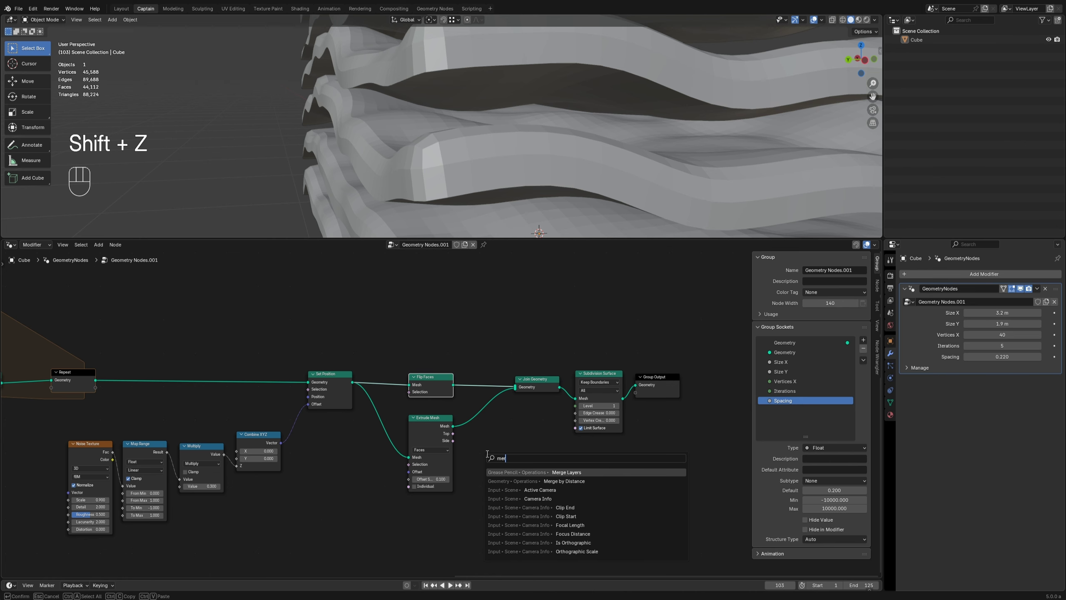
pyautogui.click(526, 481)
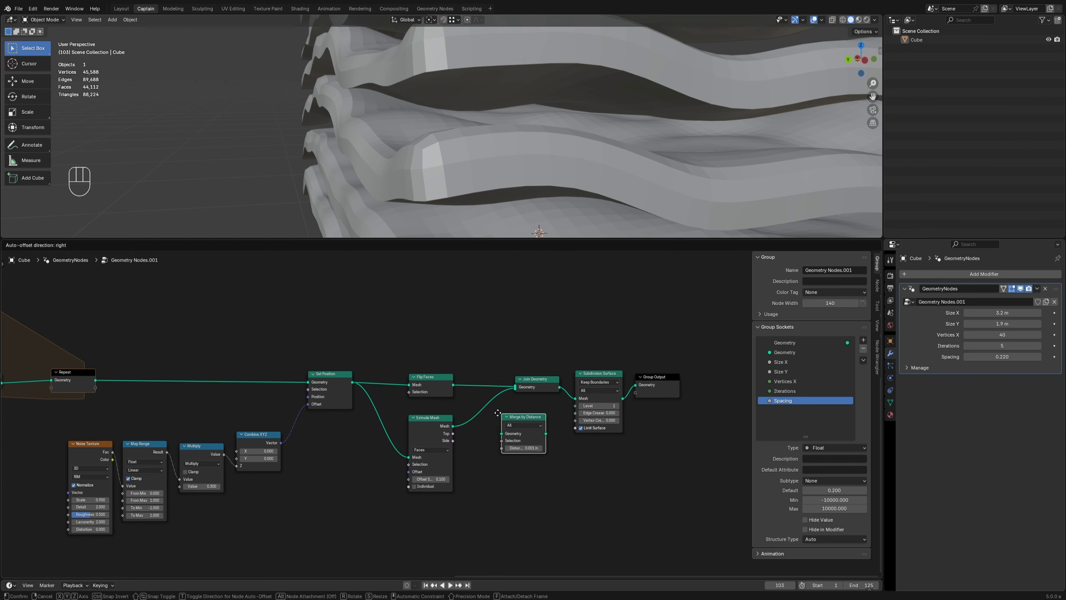
pyautogui.click(578, 381)
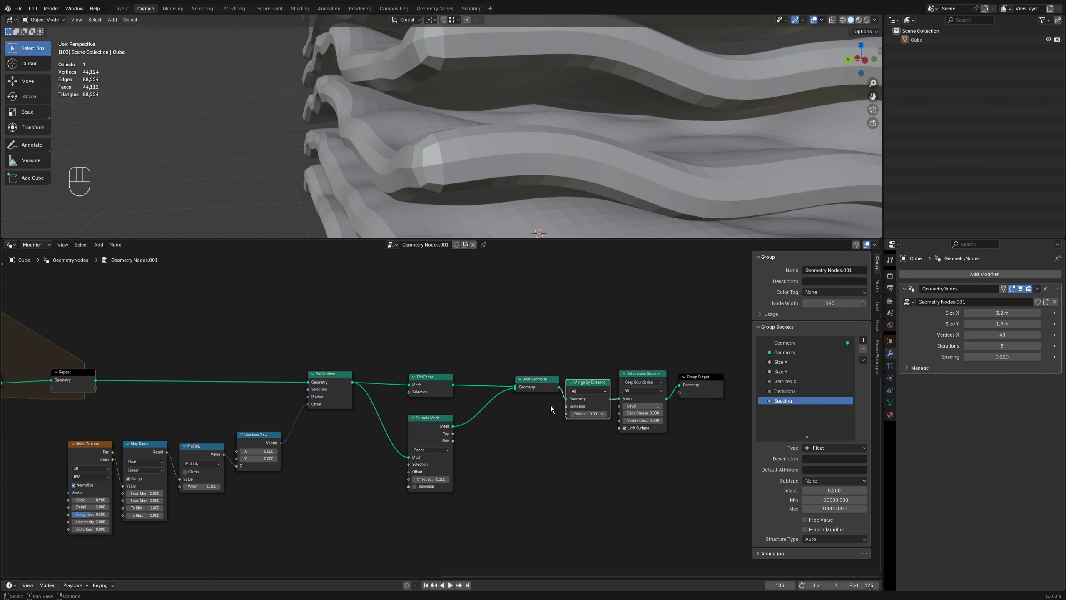
# Step: Reduce the Extrude Mesh offset scale to 0.050 to make the layers thinner
pyautogui.moveTo(565, 446); pyautogui.dragTo(550, 450, button='middle')
pyautogui.scroll(-5, 539, 155)
pyautogui.moveTo(539, 155)
pyautogui.mouseDown(button='middle')
pyautogui.moveTo(506, 151)
pyautogui.moveTo(561, 150)
pyautogui.moveTo(558, 168)
pyautogui.moveTo(539, 168)
pyautogui.moveTo(510, 134)
pyautogui.mouseUp(button='middle')
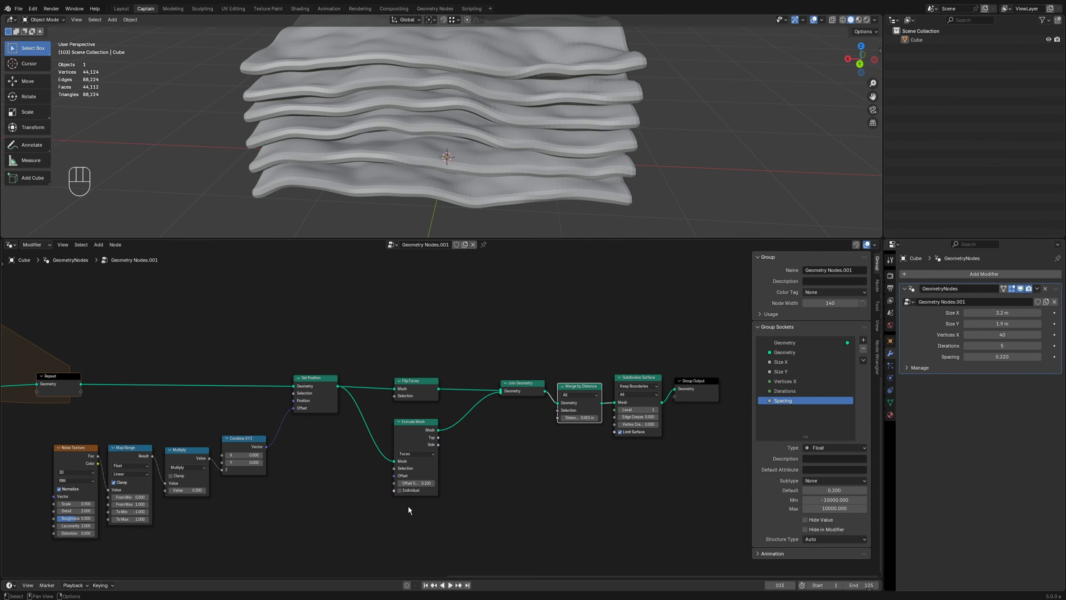
pyautogui.click(415, 483)
pyautogui.press('Return')
pyautogui.moveTo(494, 203); pyautogui.dragTo(500, 171, button='middle')
pyautogui.scroll(-1, 511, 483)
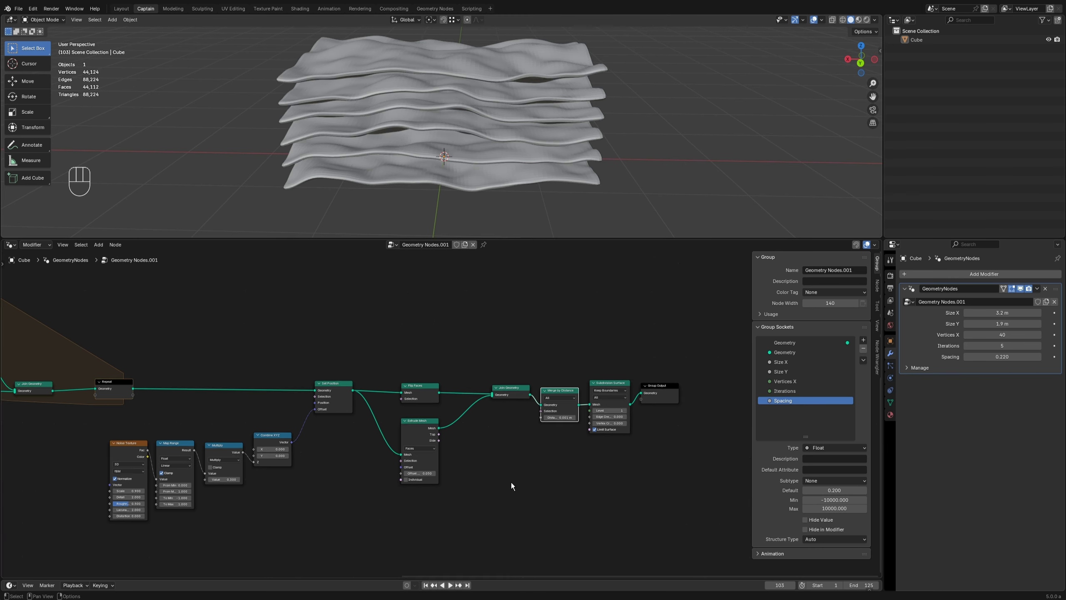
# Step: Add a Distribute Points on Faces node above Flip Faces and feed its Mesh input from Set Position
pyautogui.moveTo(514, 438); pyautogui.dragTo(538, 460, button='middle')
pyautogui.scroll(1, 418, 351)
pyautogui.moveTo(419, 352); pyautogui.dragTo(425, 396, button='middle')
pyautogui.hotkey('shift', 'z')
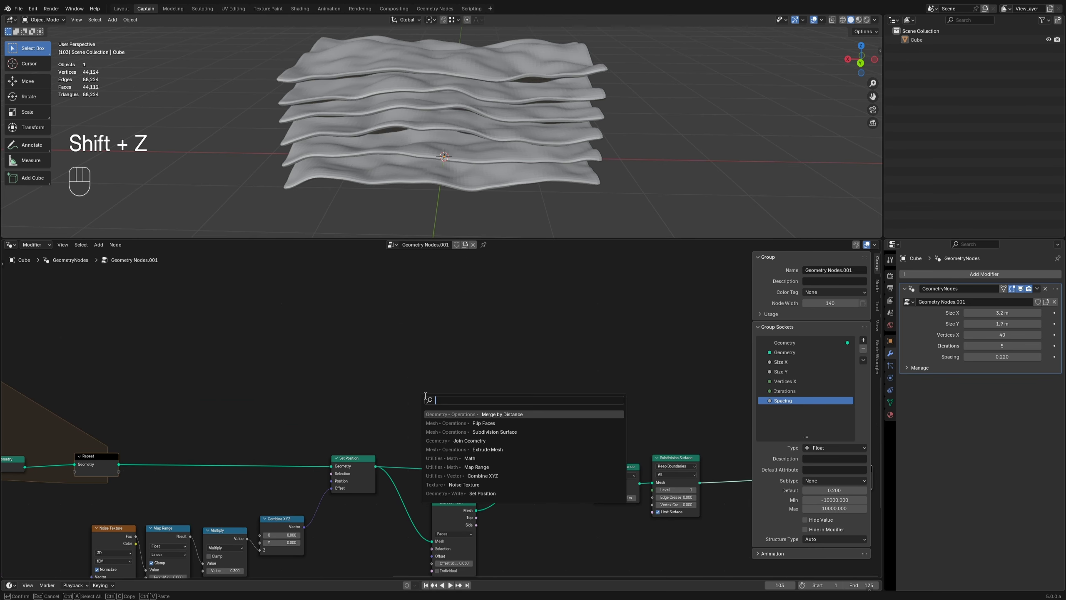
pyautogui.write('distr')
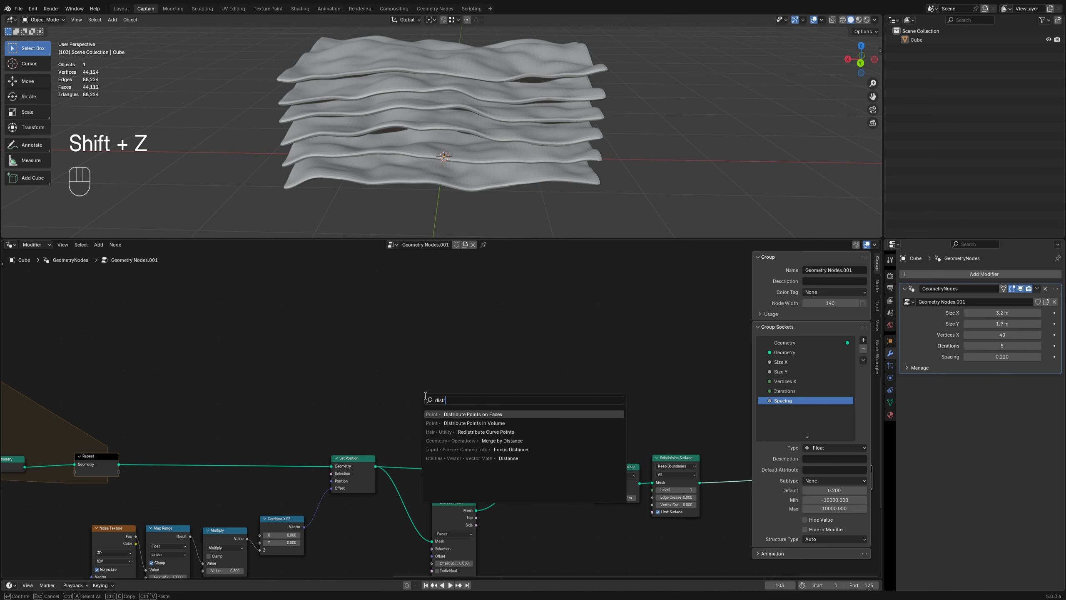
pyautogui.click(467, 413)
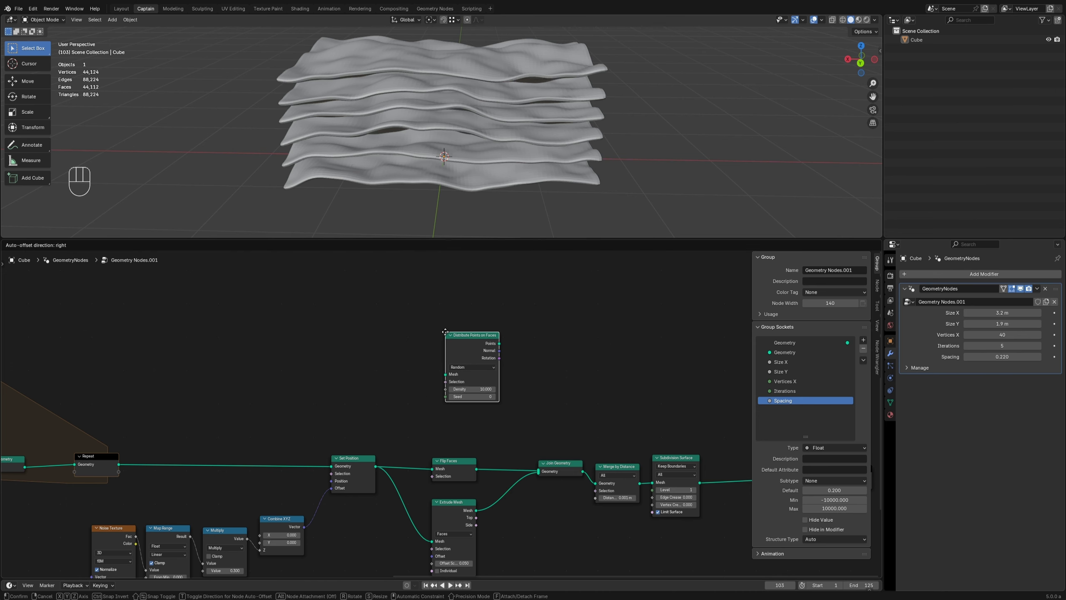
pyautogui.click(464, 388)
pyautogui.moveTo(375, 466); pyautogui.dragTo(445, 374)
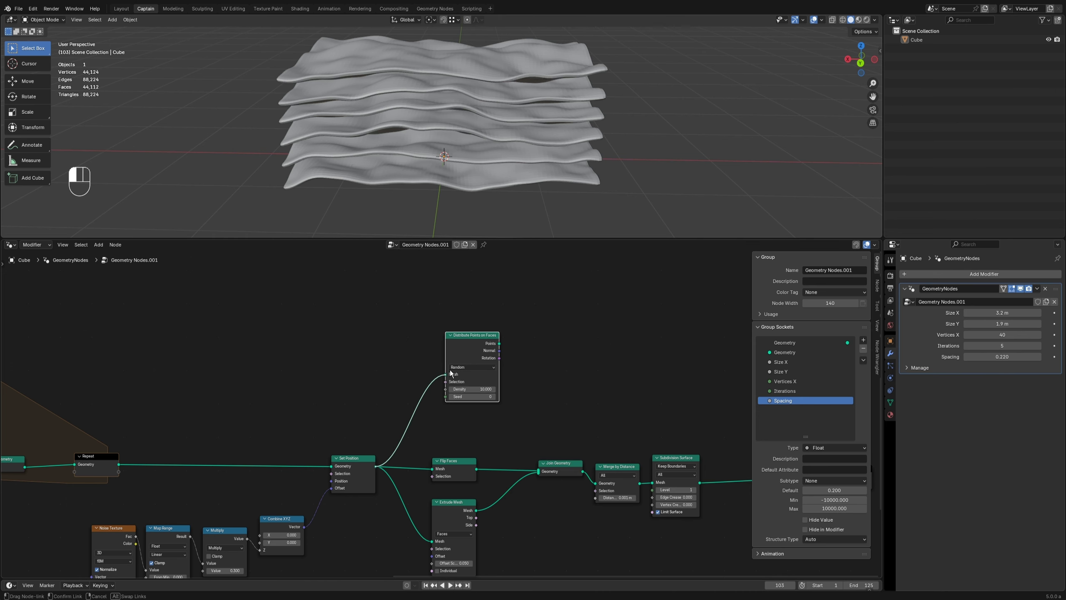
# Step: Add a Join Geometry node before Group Output that combines the Subdivision Surface mesh with the distributed points
pyautogui.moveTo(553, 390); pyautogui.dragTo(454, 396, button='middle')
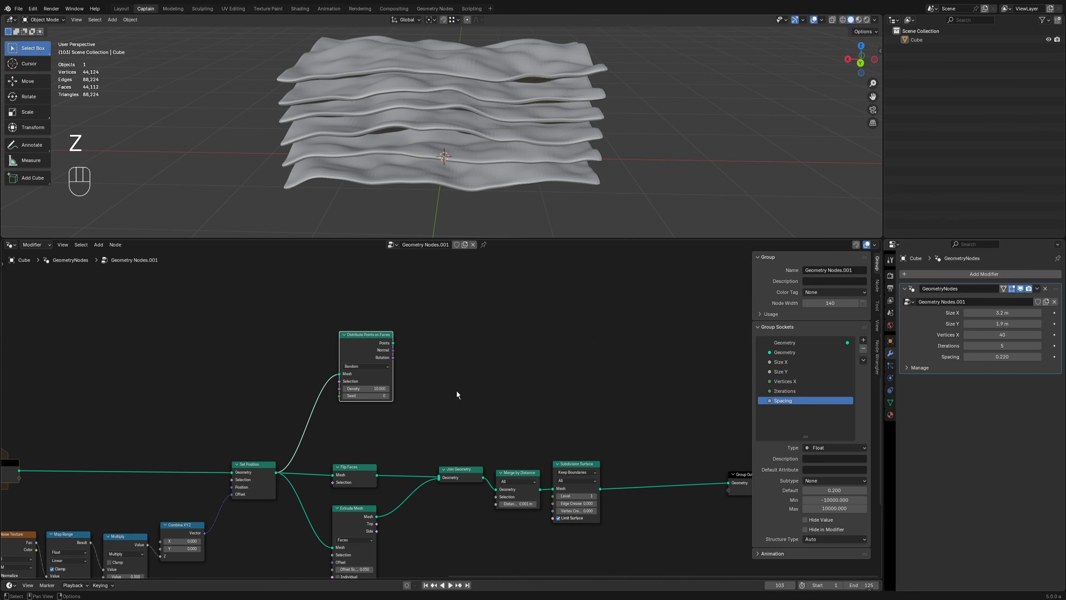
pyautogui.hotkey('shift', 'a')
pyautogui.write('join')
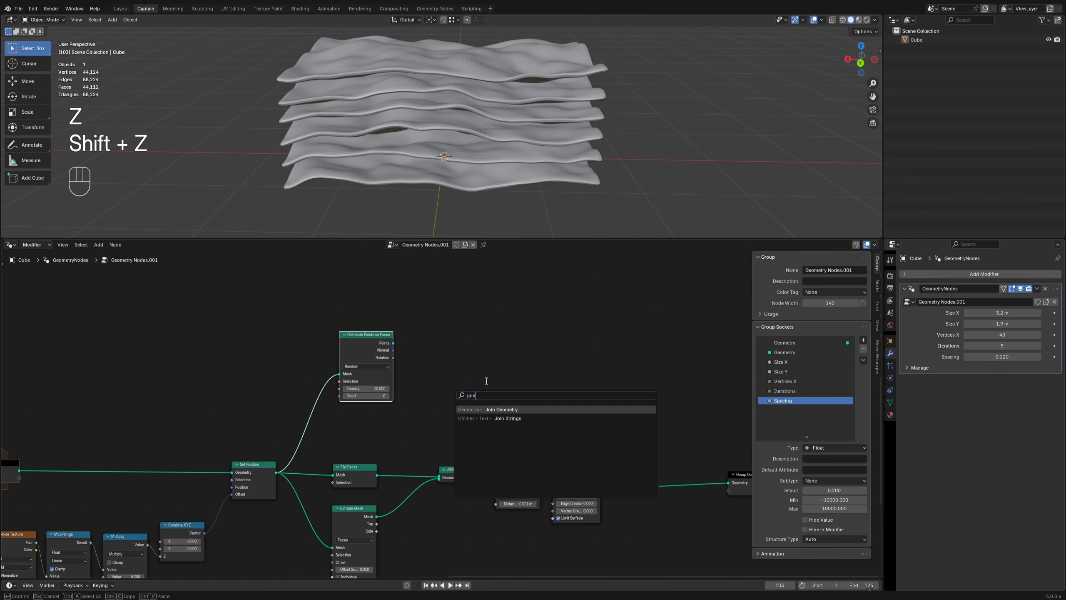
pyautogui.click(510, 409)
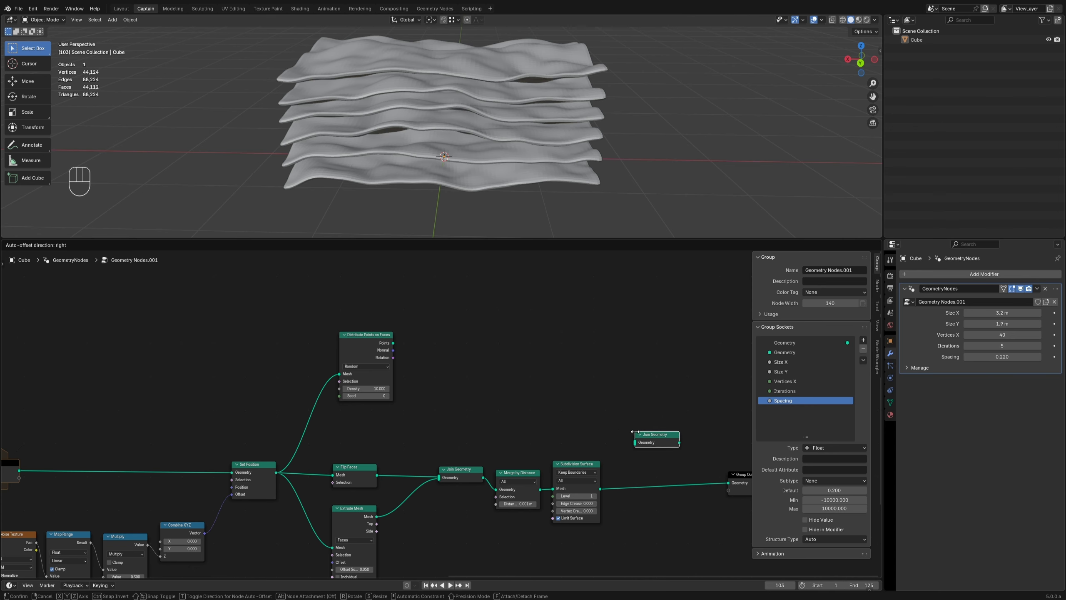
pyautogui.click(634, 432)
pyautogui.scroll(1, 511, 450)
pyautogui.moveTo(547, 505); pyautogui.dragTo(606, 425)
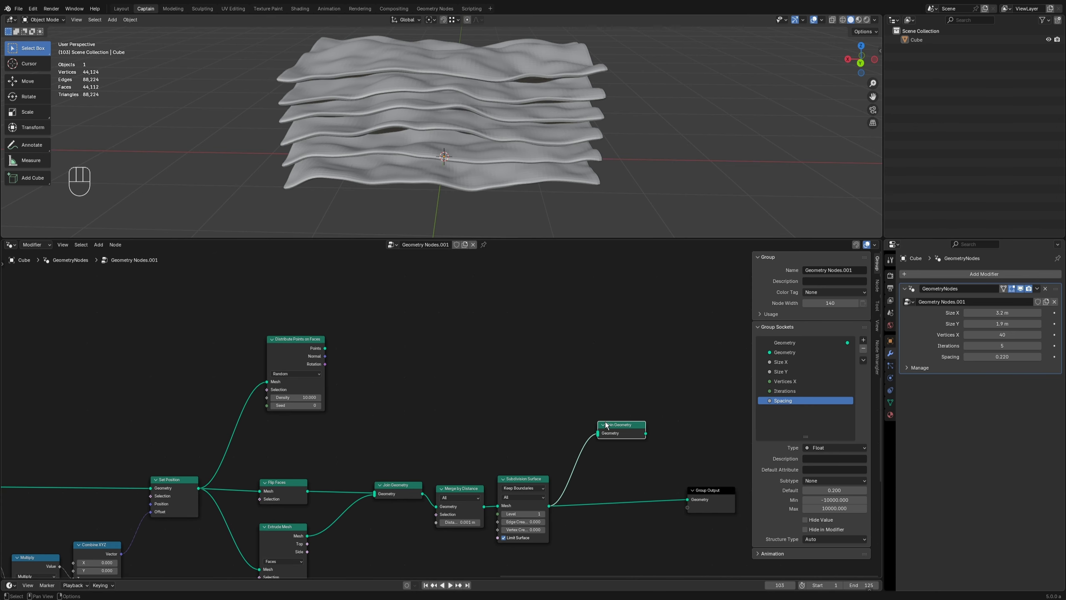
pyautogui.moveTo(325, 348)
pyautogui.mouseDown()
pyautogui.moveTo(598, 433)
pyautogui.moveTo(687, 499)
pyautogui.mouseUp()
pyautogui.moveTo(507, 321); pyautogui.dragTo(551, 376, button='middle')
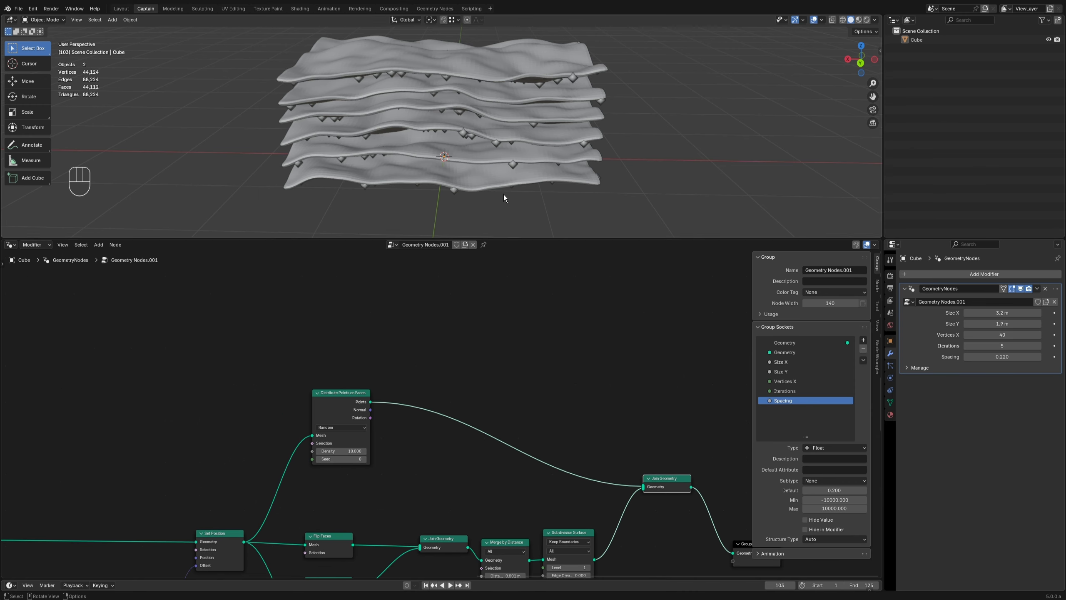
pyautogui.scroll(1, 485, 122)
pyautogui.moveTo(485, 128); pyautogui.dragTo(486, 126, button='middle')
# Step: Insert an Instance on Points node between Distribute Points on Faces and the final Join Geometry
pyautogui.moveTo(454, 404); pyautogui.dragTo(429, 353, button='middle')
pyautogui.scroll(5, 367, 511)
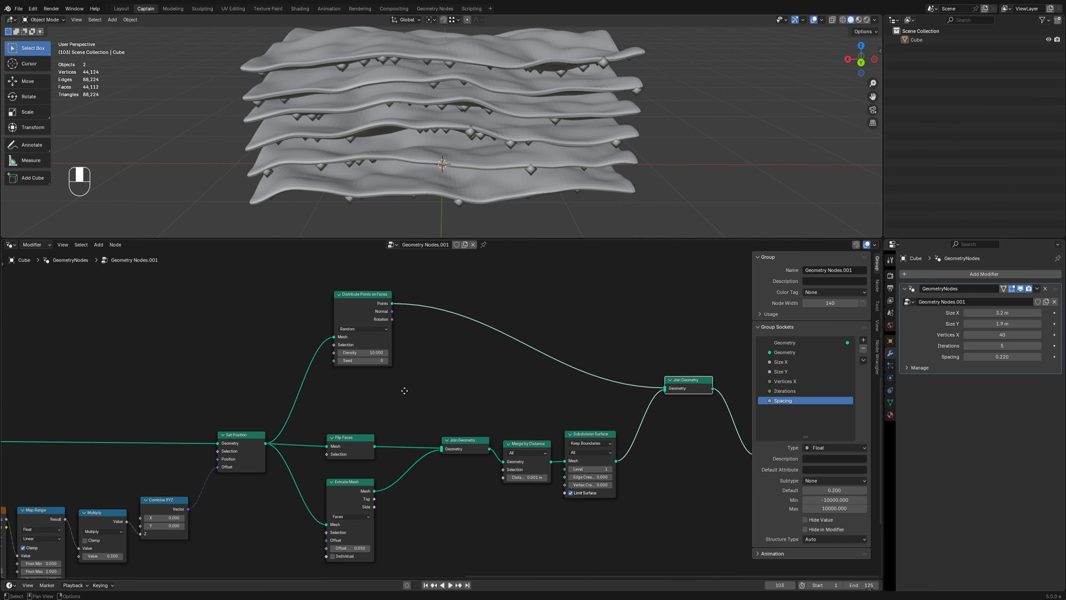
pyautogui.hotkey('shift', 'z')
pyautogui.write('ins')
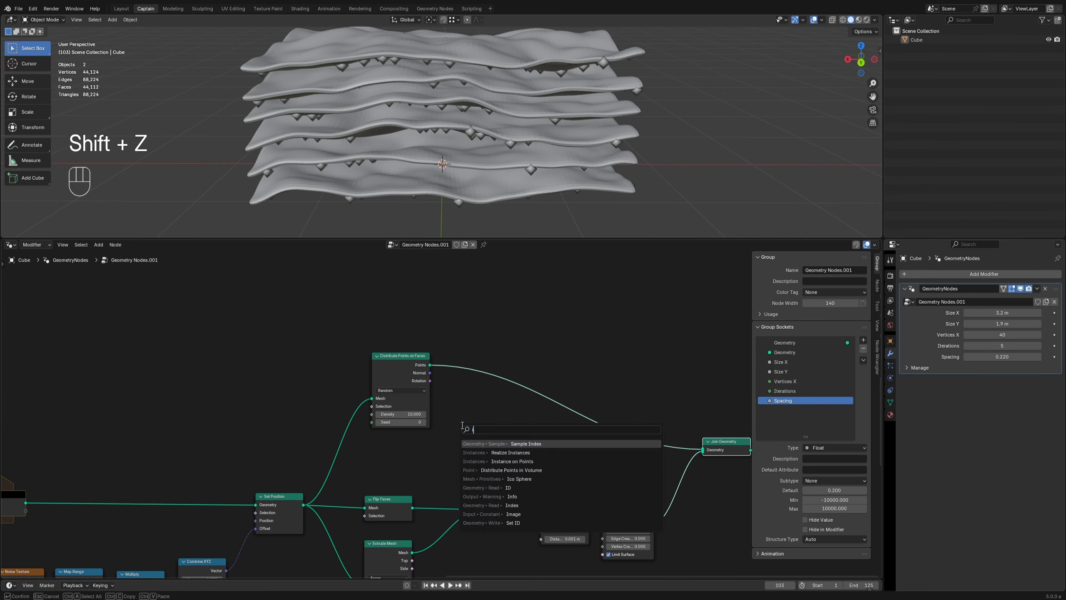
pyautogui.press('Return')
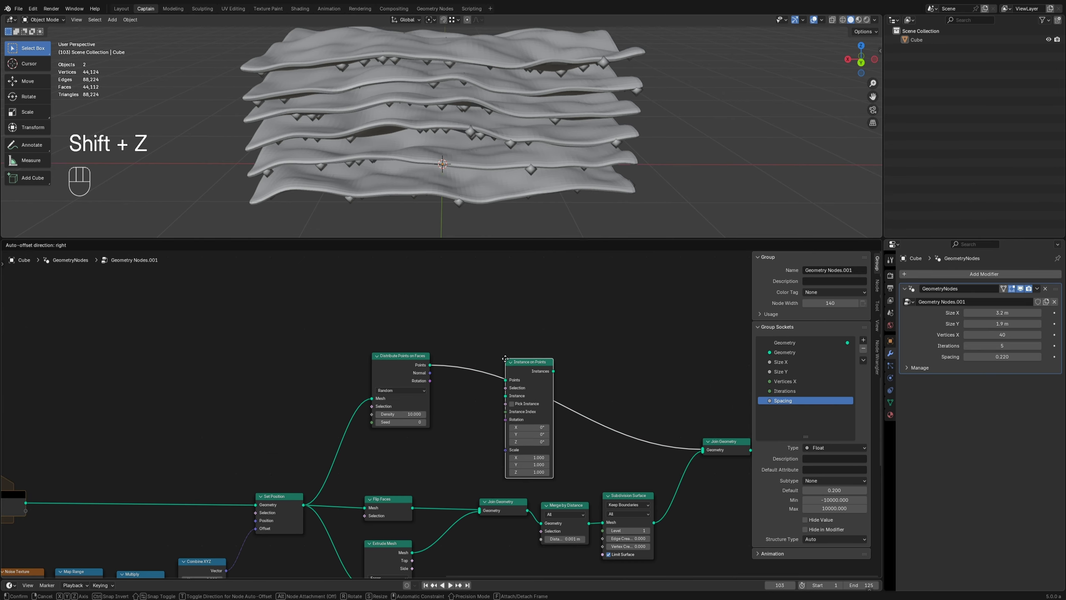
pyautogui.click(530, 382)
# Step: Add an Ico Sphere node and connect its Mesh output to the Instance input of Instance on Points
pyautogui.moveTo(509, 325); pyautogui.dragTo(497, 371, button='middle')
pyautogui.hotkey('shift', 'z')
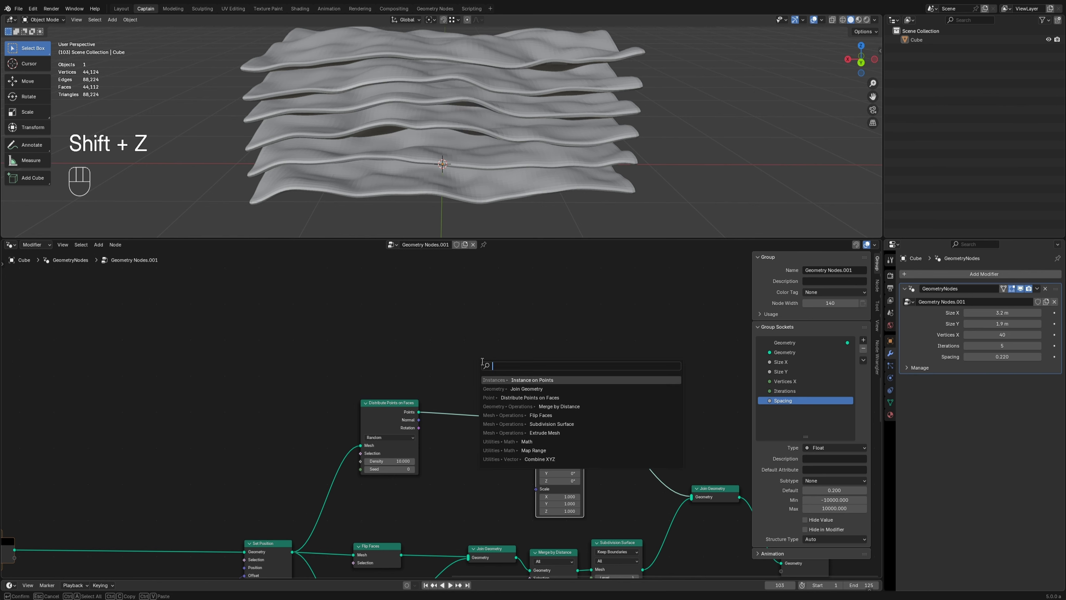
pyautogui.write('ico')
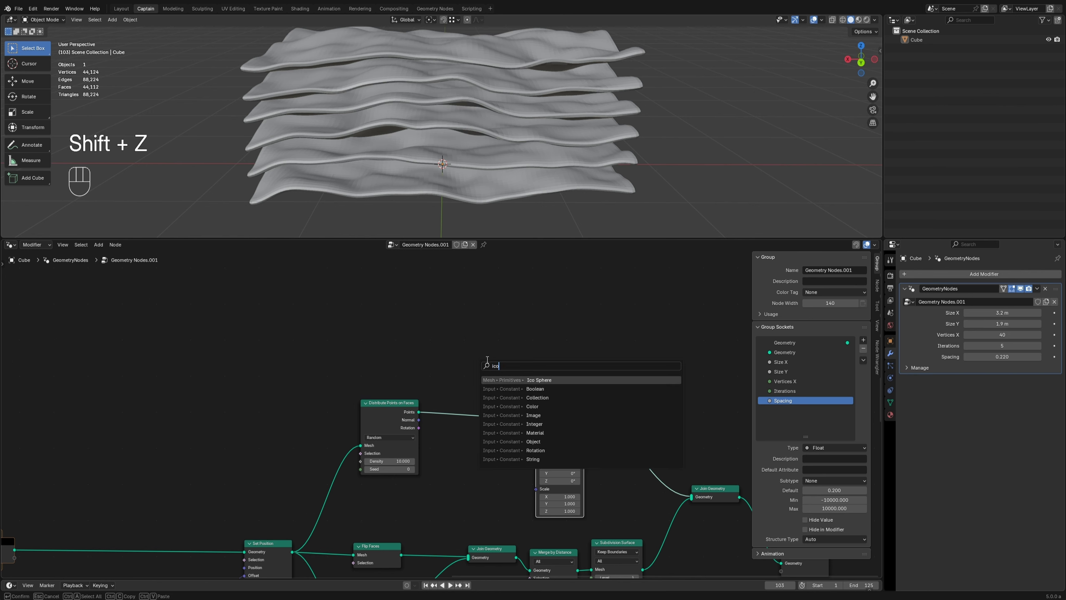
pyautogui.press('Return')
pyautogui.click(464, 452)
pyautogui.moveTo(505, 457); pyautogui.dragTo(568, 407)
# Step: Set the Ico Sphere's radius to 0.05 m and its subdivisions to 4
pyautogui.click(481, 473)
pyautogui.write('0.05')
pyautogui.press('Return')
pyautogui.moveTo(495, 483); pyautogui.dragTo(502, 497)
pyautogui.scroll(-2, 464, 147)
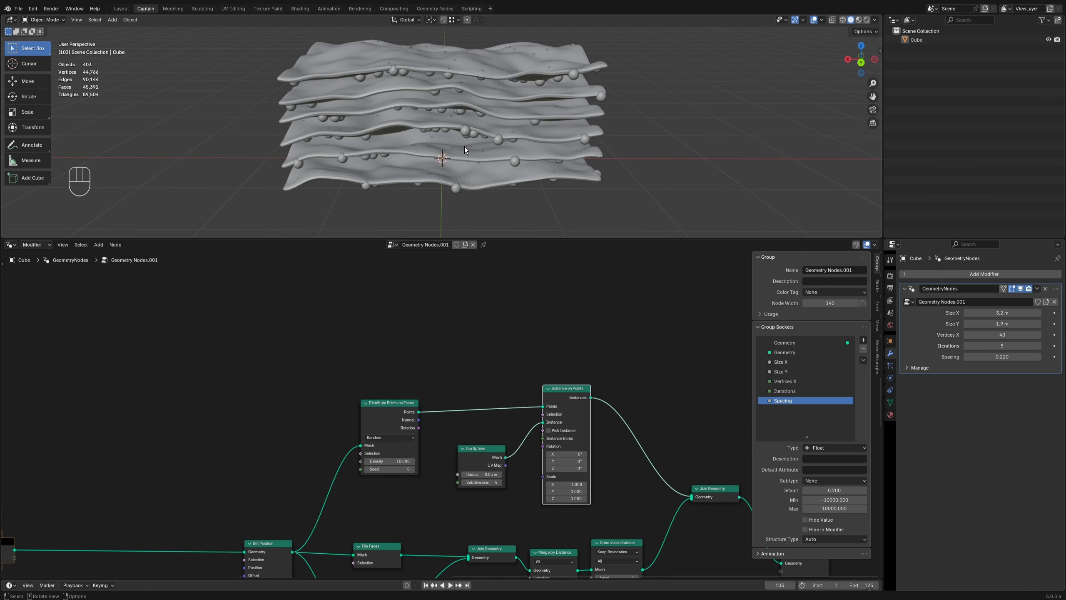
# Step: Set the Extrude Mesh offset scale to -0.05 so the spheres sit on top of the layers
pyautogui.moveTo(493, 468); pyautogui.dragTo(488, 357, button='middle')
pyautogui.scroll(1, 459, 488)
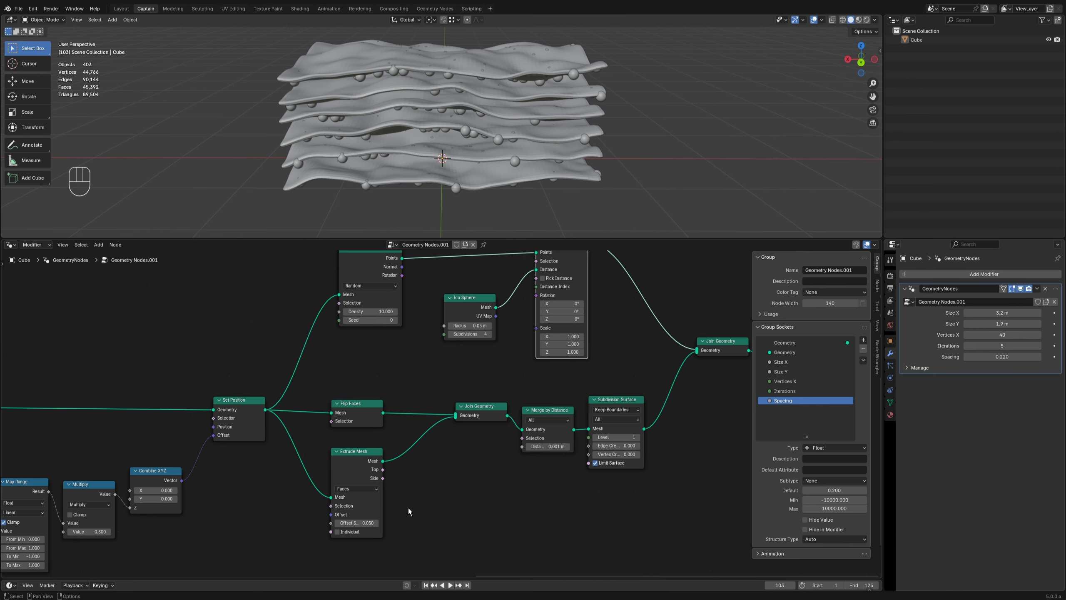
pyautogui.scroll(1, 408, 512)
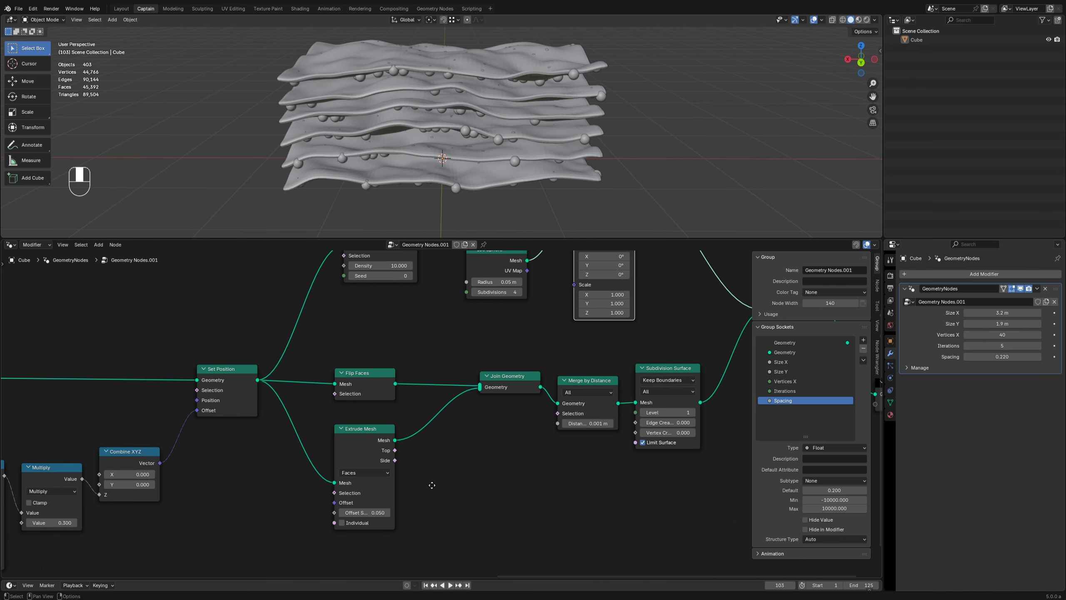
pyautogui.click(377, 512)
pyautogui.write('-0.05')
pyautogui.press('Return')
pyautogui.moveTo(457, 217); pyautogui.dragTo(452, 160, button='middle')
pyautogui.scroll(1, 457, 181)
pyautogui.moveTo(483, 200); pyautogui.dragTo(490, 186, button='middle')
# Step: Switch Distribute Points on Faces to Poisson Disk with a minimum distance of 0.2 m and a maximum density of 60.4
pyautogui.moveTo(404, 343); pyautogui.dragTo(405, 401, button='middle')
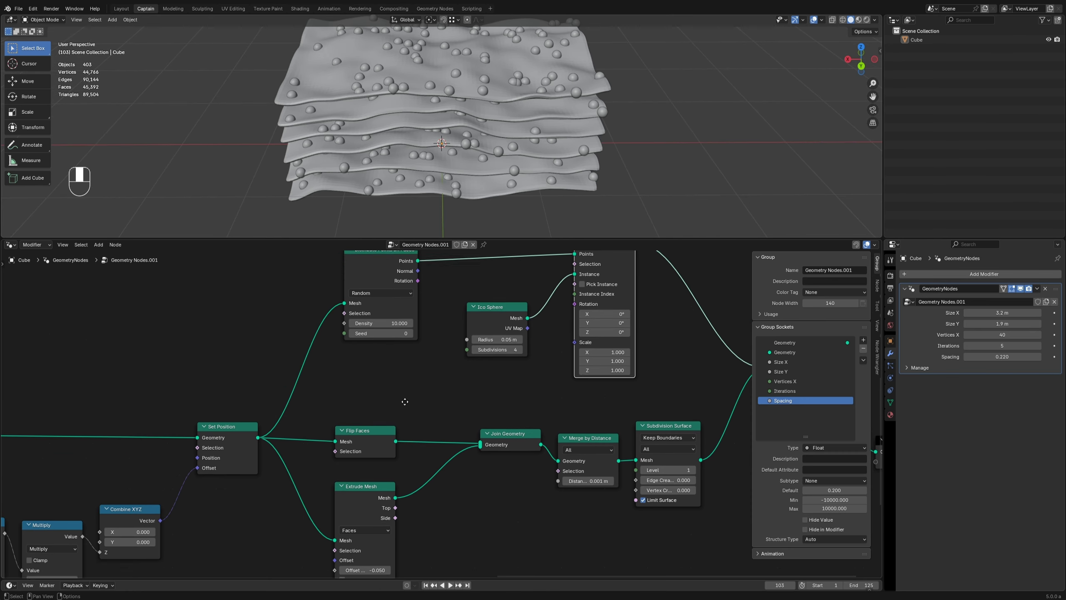
pyautogui.scroll(2, 405, 402)
pyautogui.click(364, 348)
pyautogui.click(357, 395)
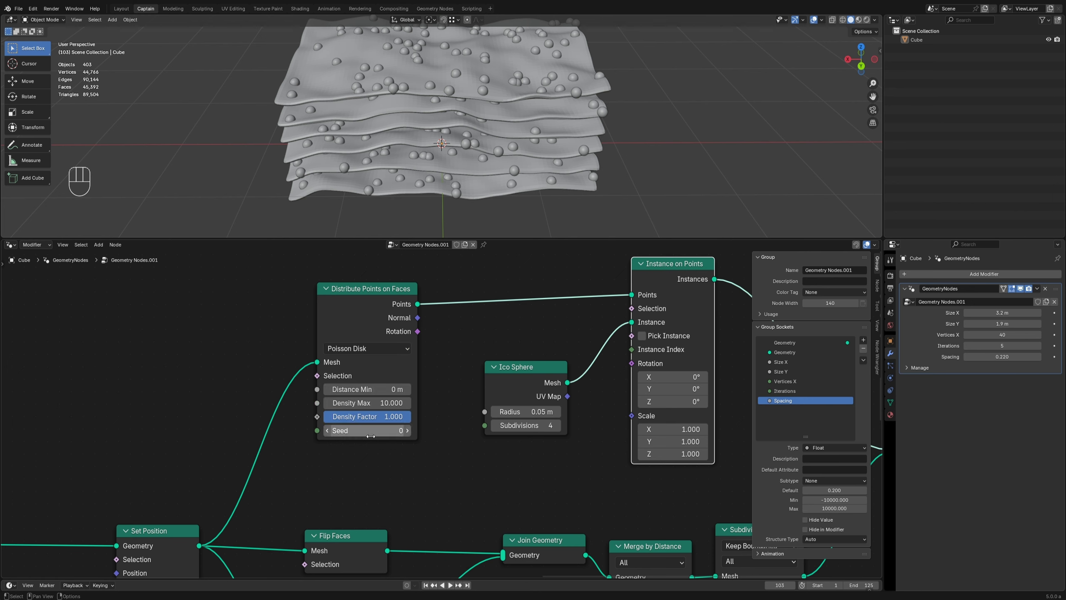
pyautogui.moveTo(361, 390); pyautogui.dragTo(396, 403)
pyautogui.moveTo(424, 160); pyautogui.dragTo(377, 197, button='middle')
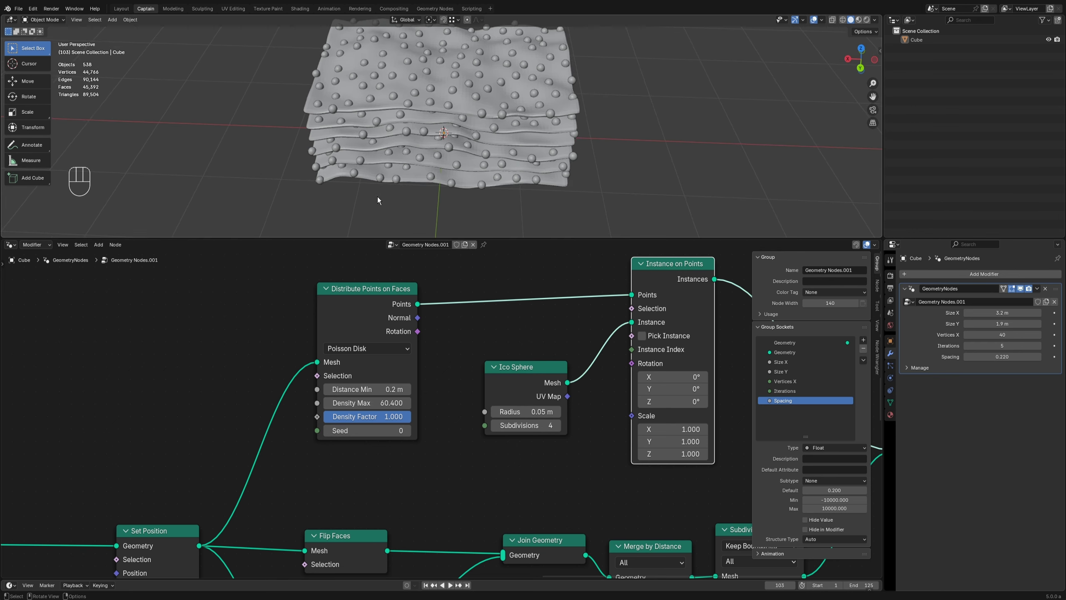
pyautogui.scroll(2, 364, 195)
pyautogui.moveTo(609, 207)
pyautogui.mouseDown(button='middle')
pyautogui.moveTo(526, 173)
pyautogui.moveTo(595, 191)
pyautogui.moveTo(427, 158)
pyautogui.moveTo(493, 156)
pyautogui.mouseUp(button='middle')
pyautogui.scroll(-1, 435, 361)
# Step: Add a Face Neighbors node ahead of Distribute Points on Faces
pyautogui.moveTo(444, 372); pyautogui.dragTo(503, 450, button='middle')
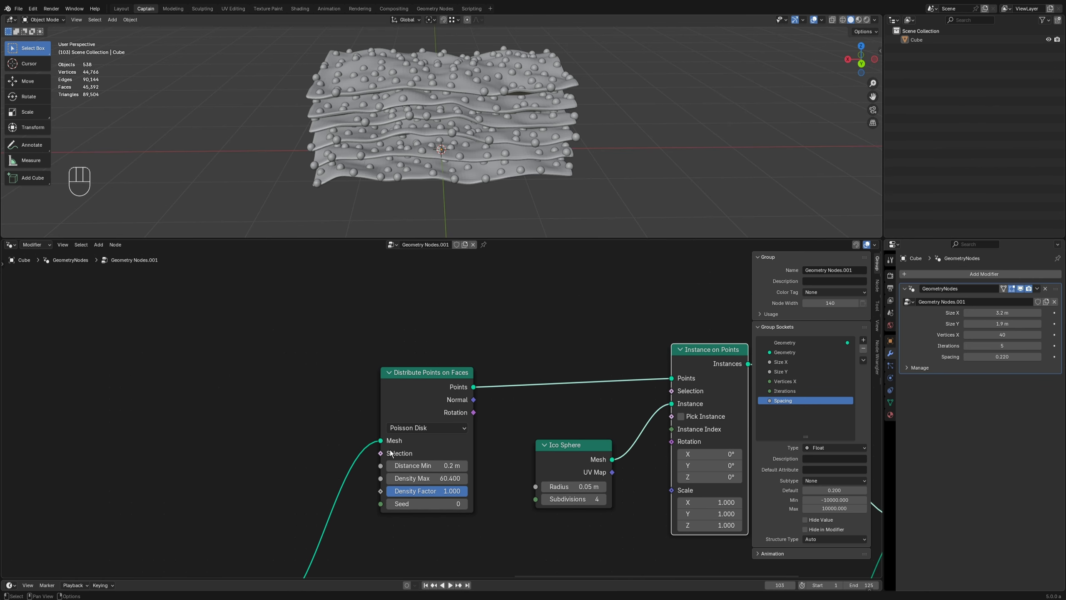
pyautogui.scroll(-1, 386, 453)
pyautogui.moveTo(292, 400); pyautogui.dragTo(332, 391, button='middle')
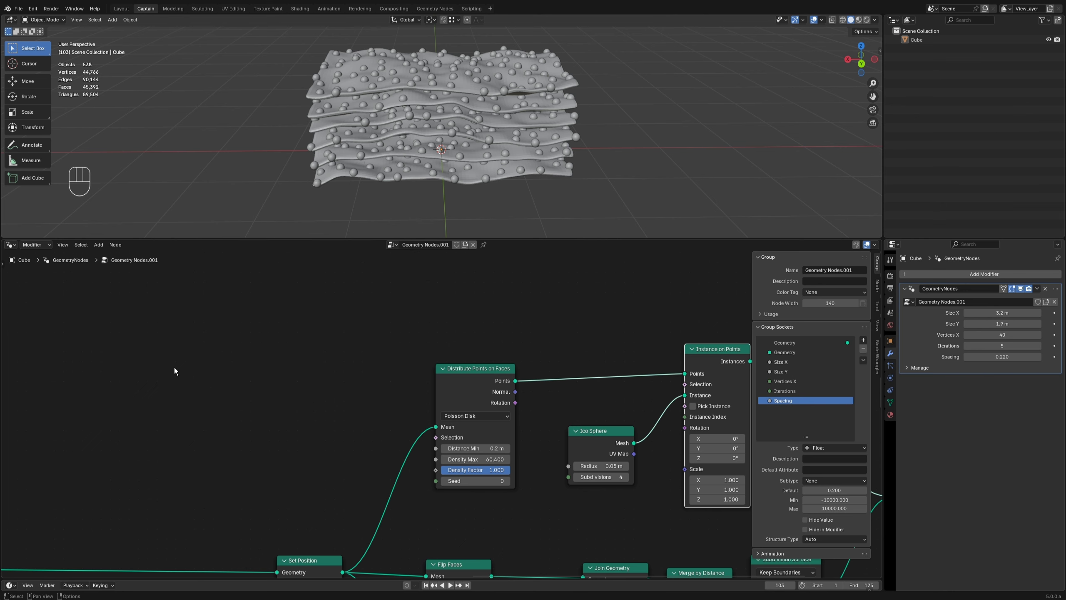
pyautogui.hotkey('shift', 'a')
pyautogui.moveTo(187, 358)
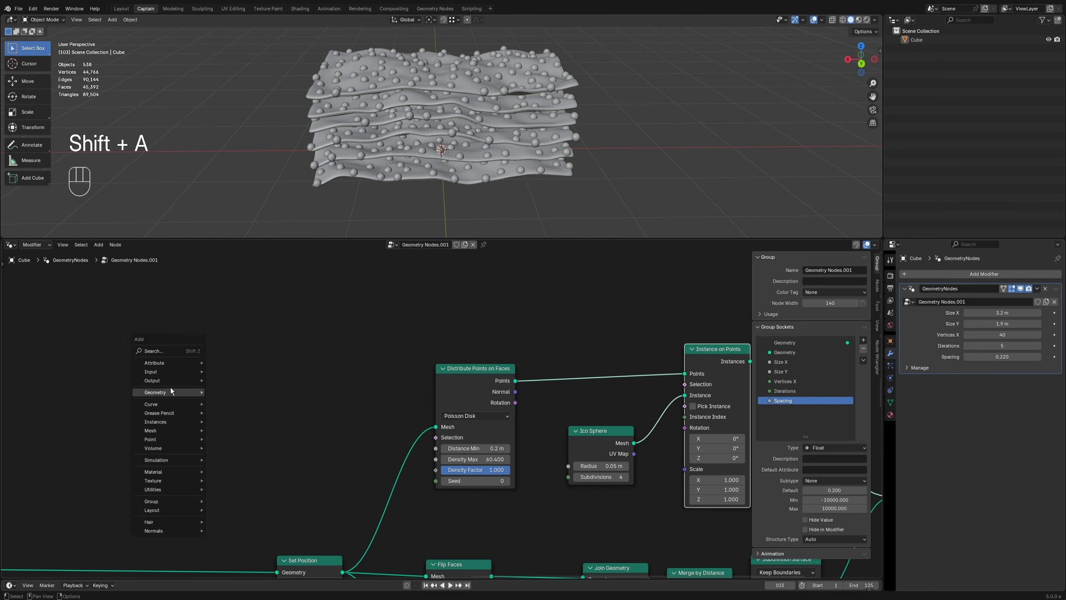
pyautogui.moveTo(172, 429)
pyautogui.moveTo(245, 431)
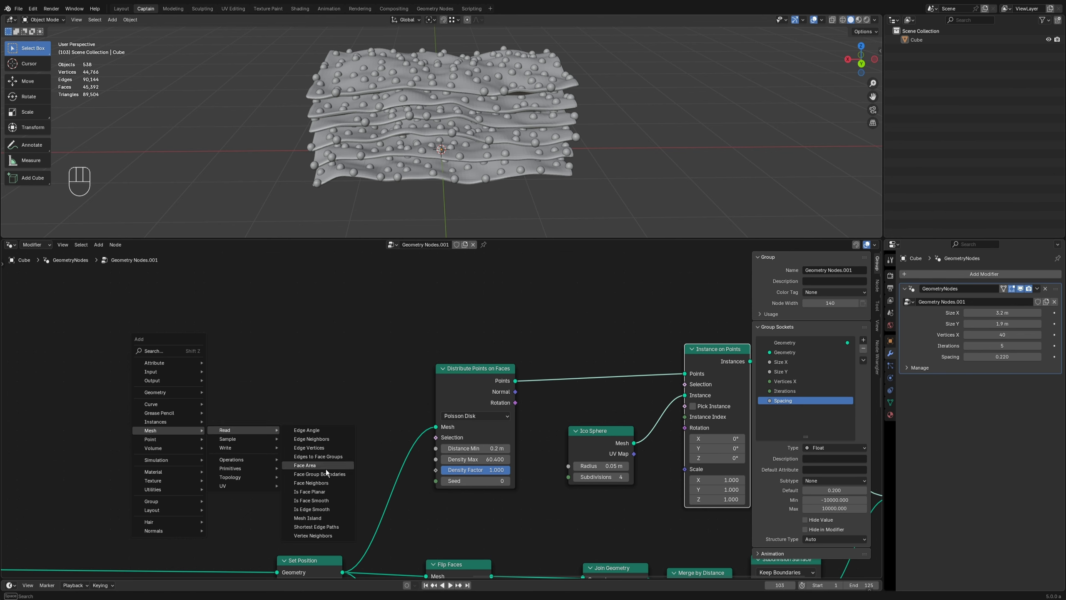
pyautogui.click(312, 483)
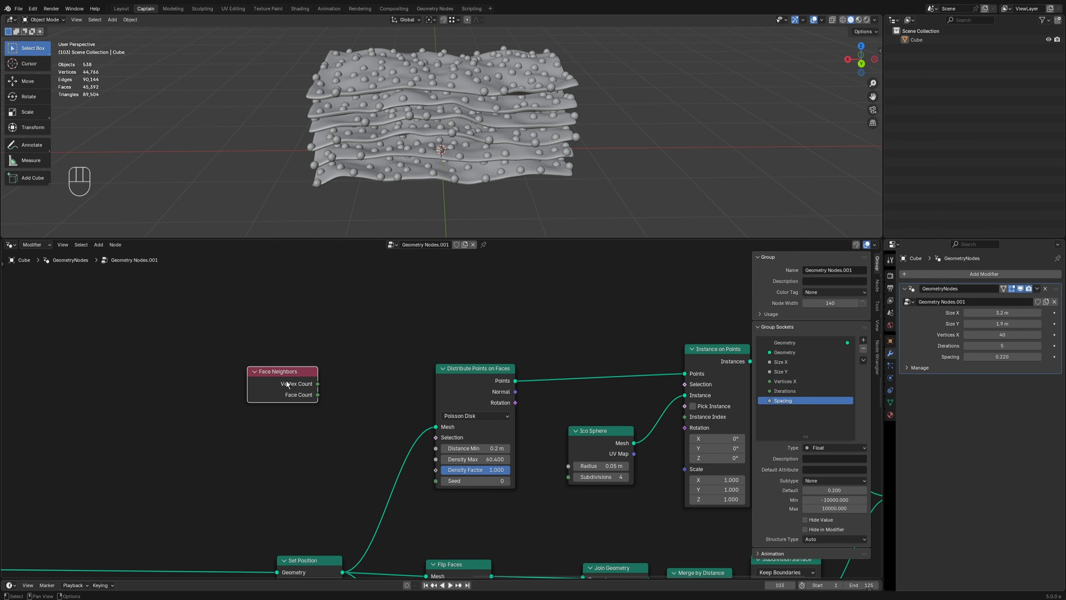
pyautogui.click(279, 423)
# Step: Add a Compare node between Face Neighbors and Distribute Points on Faces, spacing the two new nodes apart
pyautogui.hotkey('shift', 'z')
pyautogui.write('comp')
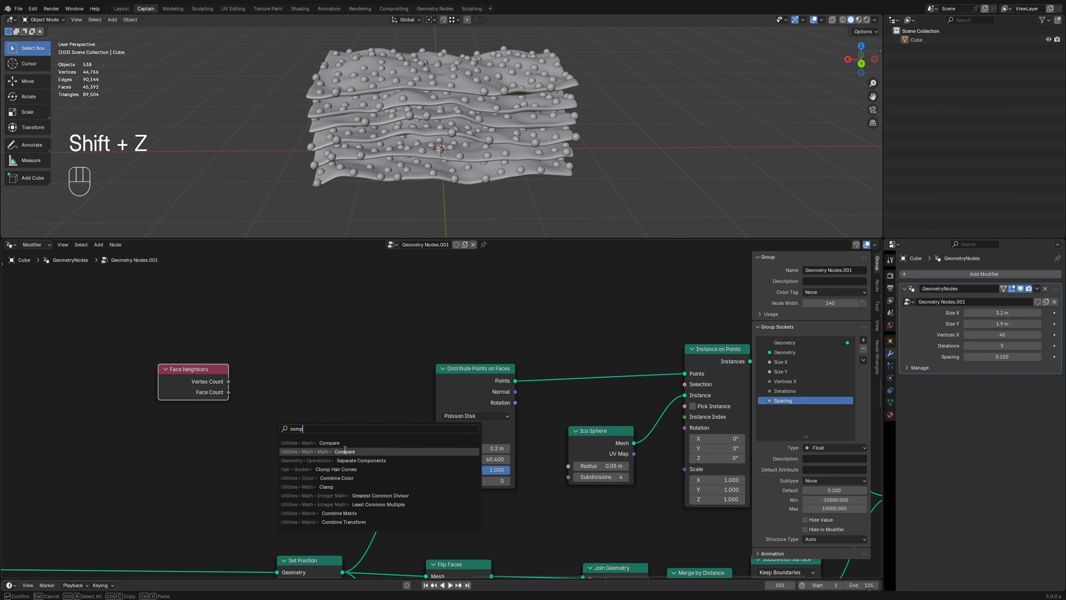
pyautogui.click(330, 443)
pyautogui.click(283, 364)
pyautogui.scroll(1, 292, 398)
pyautogui.moveTo(184, 380); pyautogui.dragTo(170, 387)
pyautogui.moveTo(303, 359); pyautogui.dragTo(293, 354)
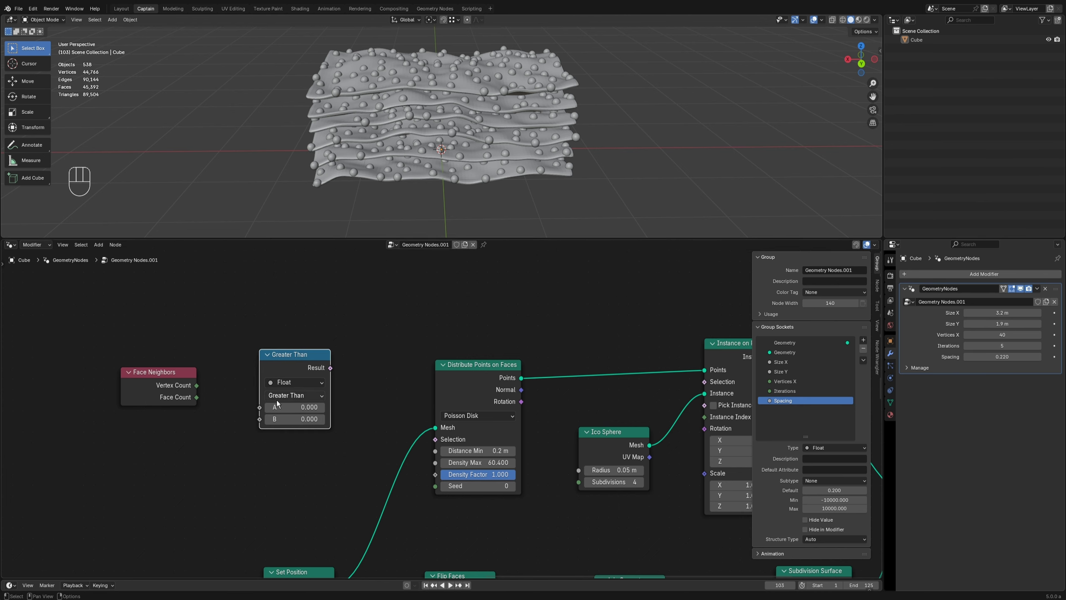
# Step: Connect Face Count to the Compare node's A input and change the comparison type to Integer
pyautogui.moveTo(196, 396); pyautogui.dragTo(255, 407)
pyautogui.click(295, 419)
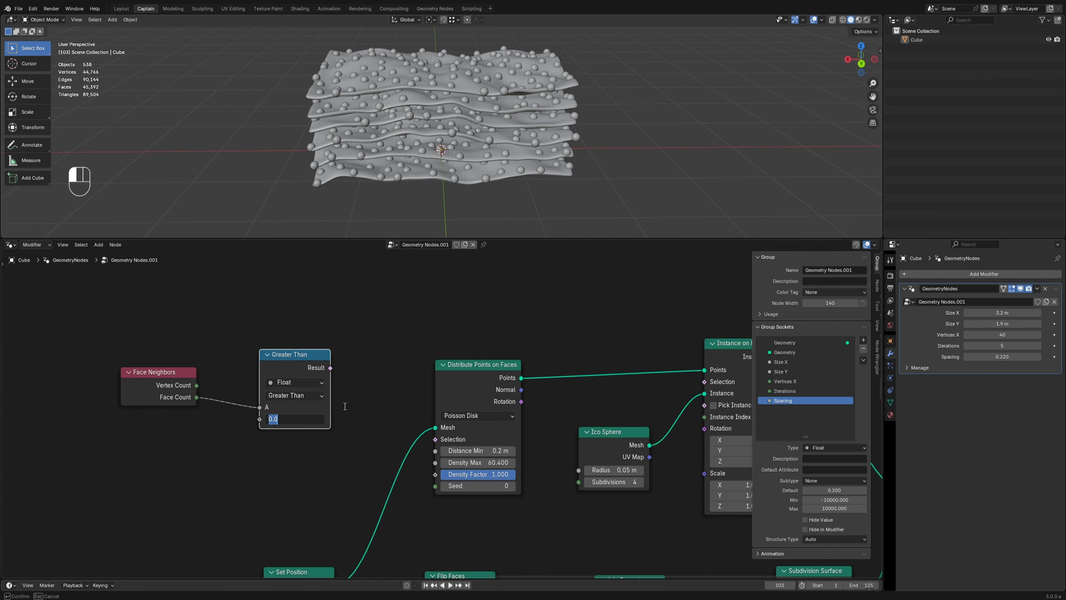
pyautogui.click(349, 405)
pyautogui.click(298, 381)
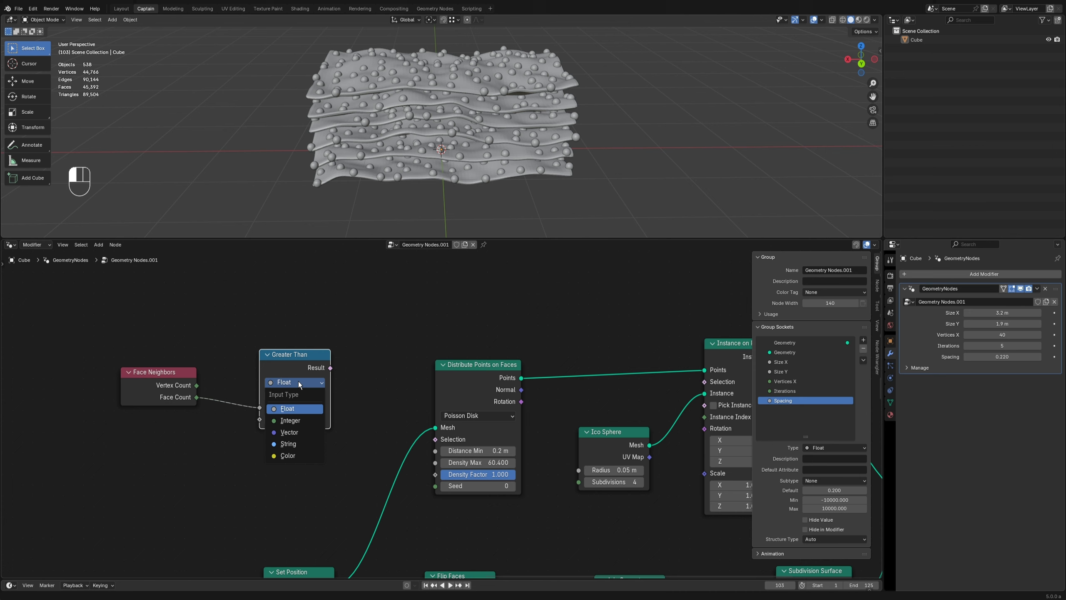
pyautogui.click(292, 421)
pyautogui.moveTo(206, 402); pyautogui.dragTo(260, 407)
# Step: Set the Compare node's B value to 3 and link its Result to the Selection of Distribute Points on Faces
pyautogui.click(295, 418)
pyautogui.write('3')
pyautogui.press('Return')
pyautogui.moveTo(333, 369); pyautogui.dragTo(435, 439)
pyautogui.moveTo(486, 187)
pyautogui.mouseDown(button='middle')
pyautogui.moveTo(520, 178)
pyautogui.moveTo(460, 185)
pyautogui.moveTo(496, 163)
pyautogui.moveTo(520, 189)
pyautogui.moveTo(552, 151)
pyautogui.moveTo(550, 127)
pyautogui.moveTo(523, 167)
pyautogui.mouseUp(button='middle')
pyautogui.scroll(-1, 583, 366)
# Step: Move Group Output and the final Join Geometry farther from the preceding nodes to make room for more nodes
pyautogui.moveTo(583, 366); pyautogui.dragTo(290, 364, button='middle')
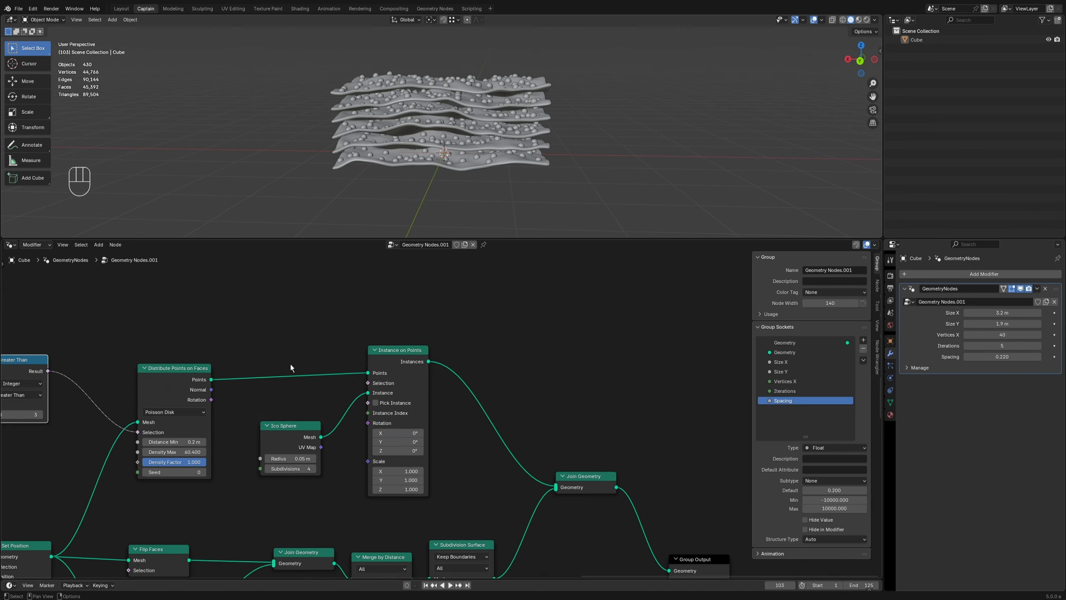
pyautogui.scroll(-4, 501, 456)
pyautogui.scroll(2, 450, 445)
pyautogui.scroll(2, 450, 445)
pyautogui.moveTo(534, 470); pyautogui.dragTo(629, 469)
pyautogui.moveTo(474, 408); pyautogui.dragTo(547, 406)
# Step: Insert a Set Shade Smooth node after Subdivision Surface and place a duplicate of it after Instance on Points
pyautogui.click(487, 464)
pyautogui.hotkey('shift', 'a')
pyautogui.write('set s')
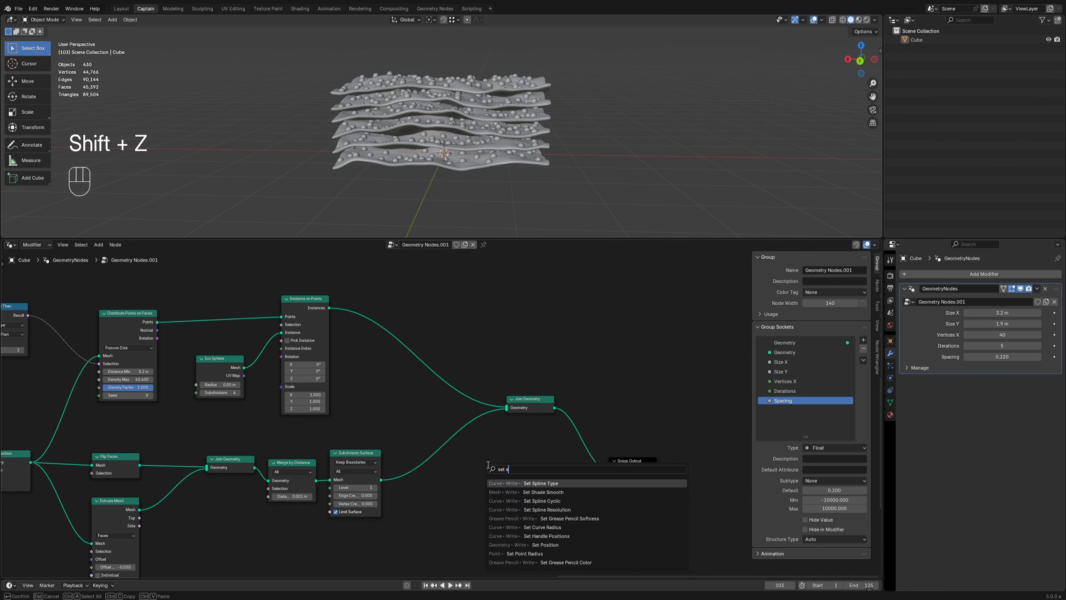
pyautogui.click(516, 491)
pyautogui.click(458, 489)
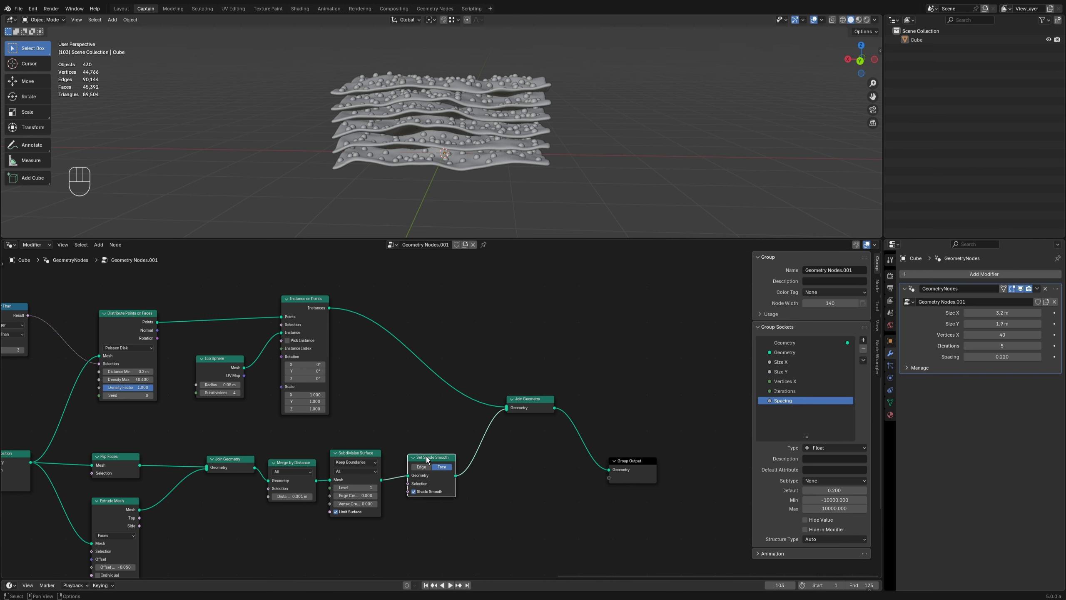
pyautogui.hotkey('shift', 'd')
pyautogui.click(402, 332)
# Step: Insert a Set Material node after the layers' Set Shade Smooth and a duplicate of it after the spheres' Set Shade Smooth
pyautogui.hotkey('shift', 'z')
pyautogui.write('se')
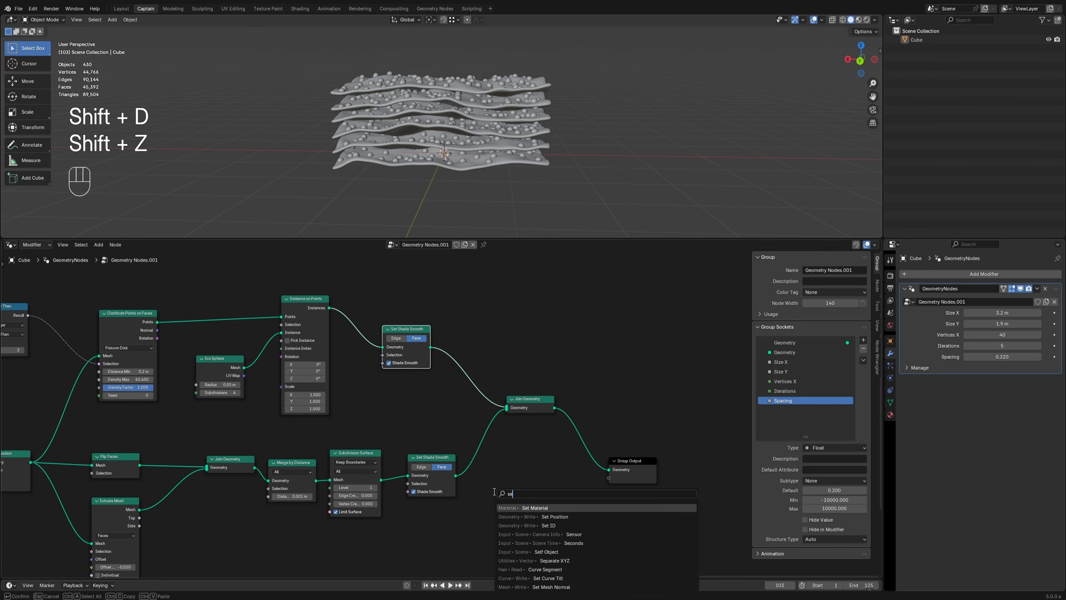
pyautogui.click(525, 507)
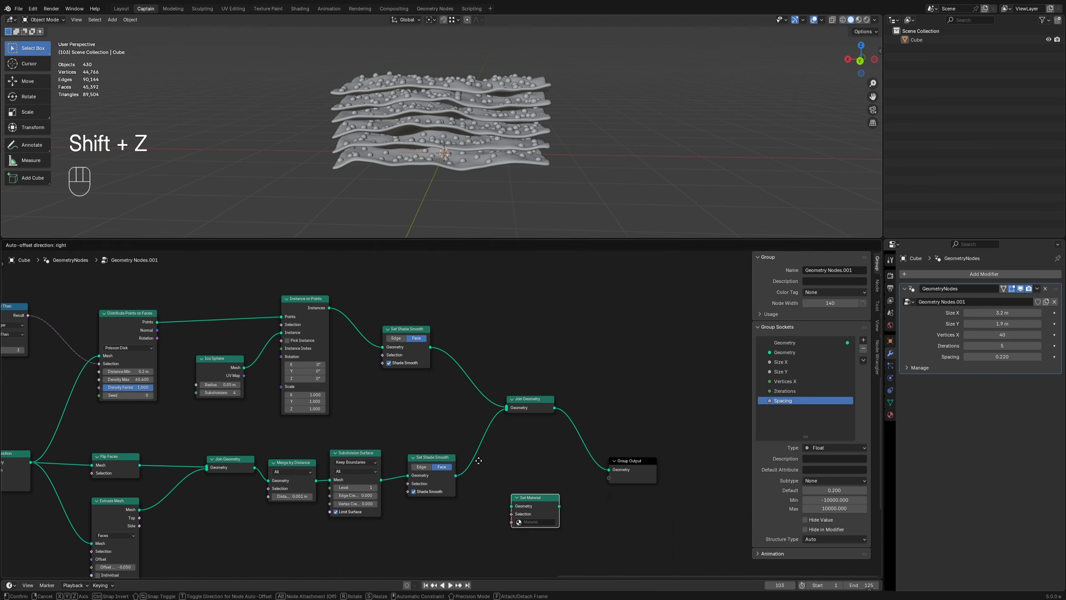
pyautogui.click(481, 460)
pyautogui.hotkey('shift', 'd')
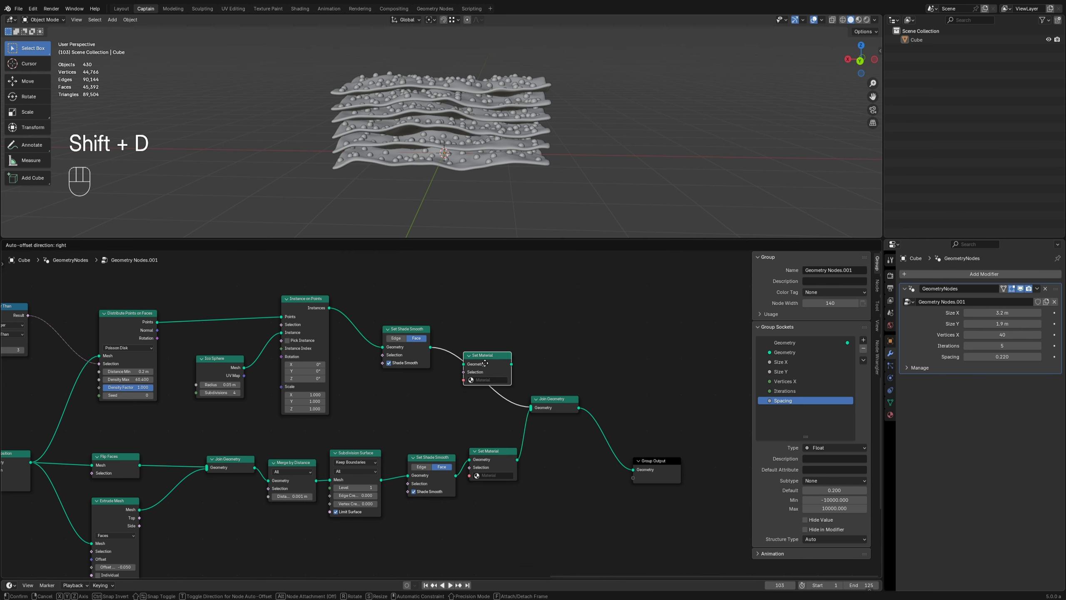
pyautogui.click(486, 364)
pyautogui.scroll(2, 467, 419)
pyautogui.scroll(-3, 502, 420)
pyautogui.moveTo(435, 424); pyautogui.dragTo(469, 443, button='middle')
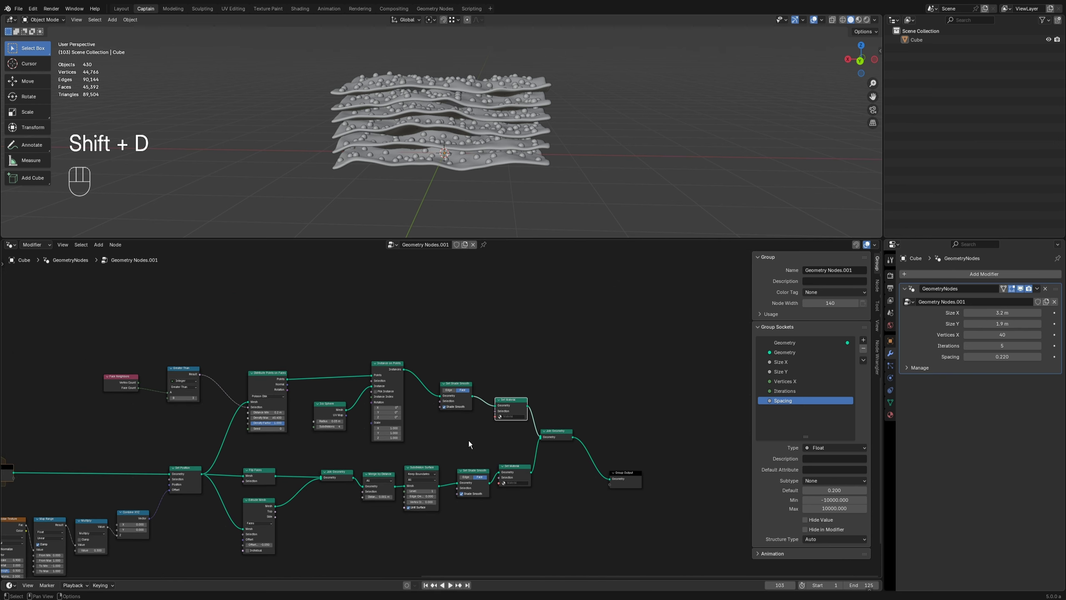
# Step: Change the Noise Texture's dimensions to 4D
pyautogui.scroll(3, 440, 155)
pyautogui.moveTo(440, 155); pyautogui.dragTo(433, 158, button='middle')
pyautogui.scroll(-3, 441, 424)
pyautogui.moveTo(287, 447); pyautogui.dragTo(443, 413, button='middle')
pyautogui.scroll(-2, 442, 413)
pyautogui.moveTo(351, 418); pyautogui.dragTo(428, 411, button='middle')
pyautogui.moveTo(278, 461); pyautogui.dragTo(371, 459, button='middle')
pyautogui.scroll(1, 318, 443)
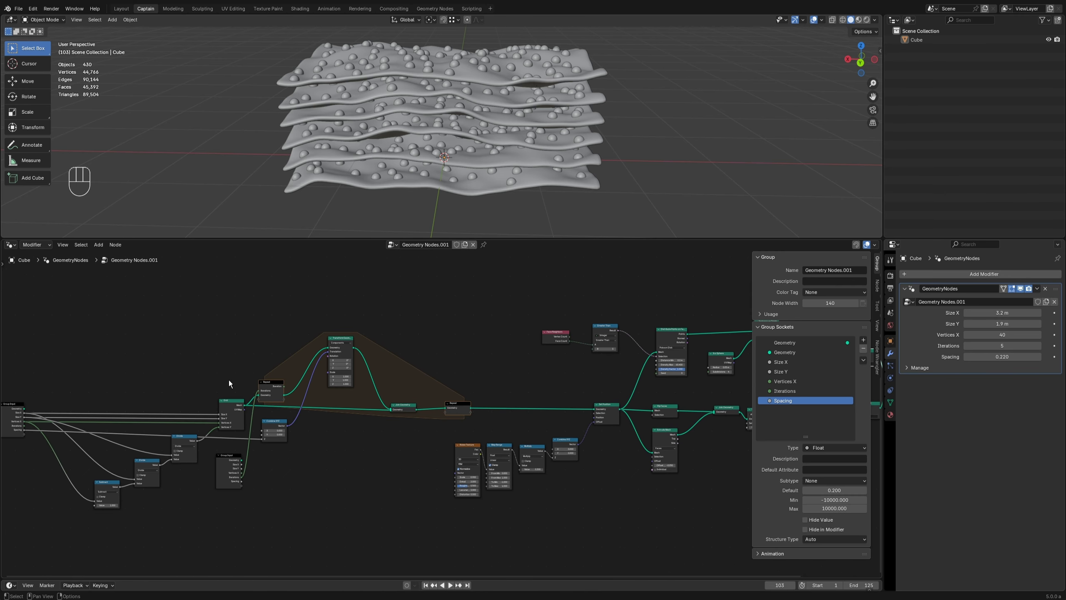
pyautogui.click(271, 389)
pyautogui.moveTo(284, 446); pyautogui.dragTo(309, 457, button='middle')
pyautogui.scroll(1, 371, 447)
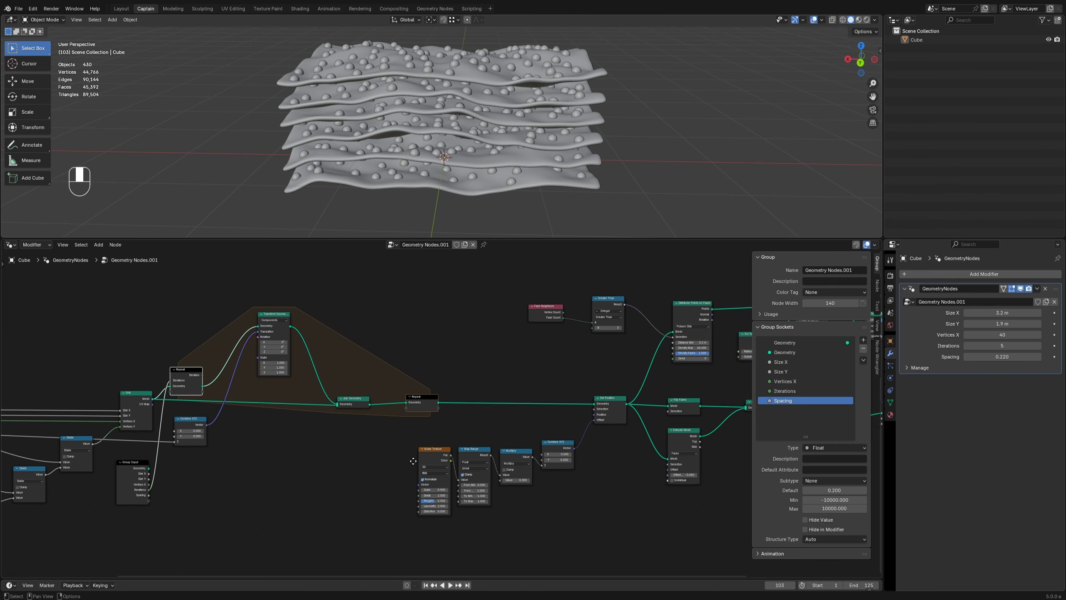
pyautogui.scroll(4, 450, 410)
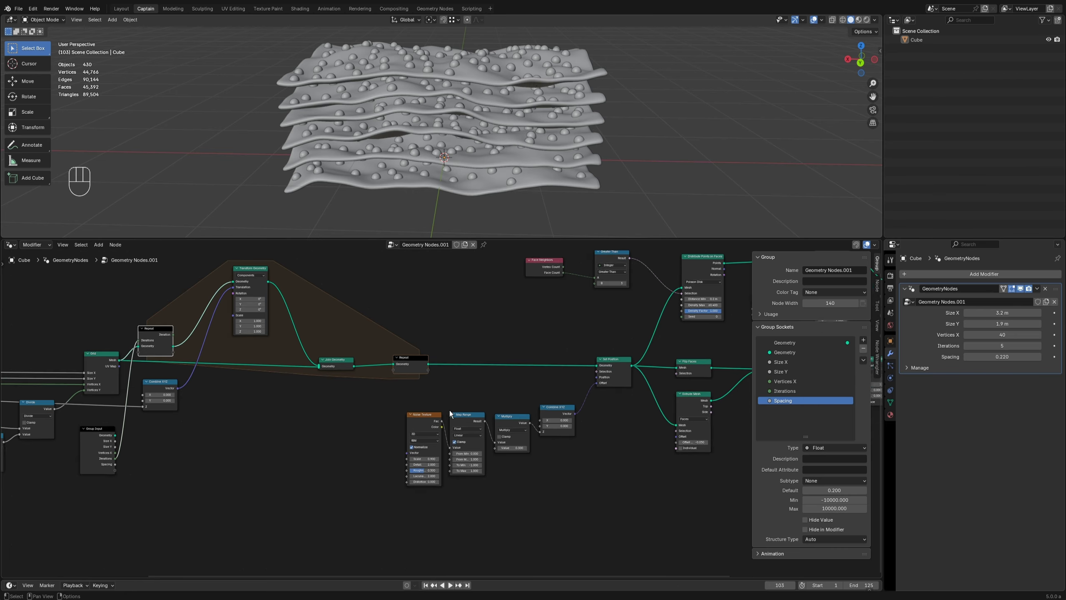
pyautogui.click(406, 444)
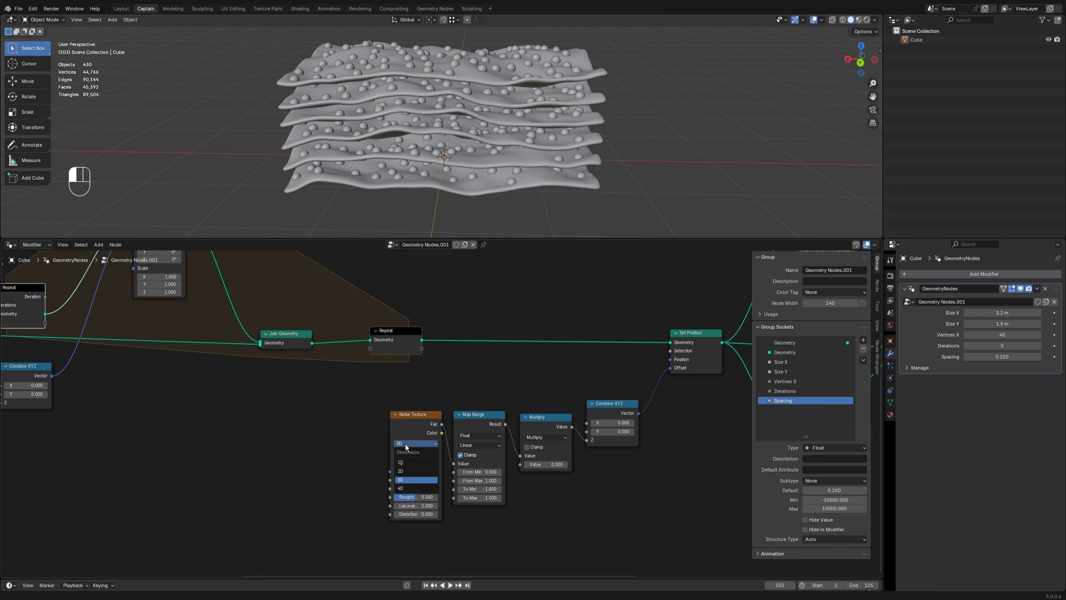
pyautogui.click(402, 488)
pyautogui.moveTo(462, 159); pyautogui.dragTo(459, 165, button='middle')
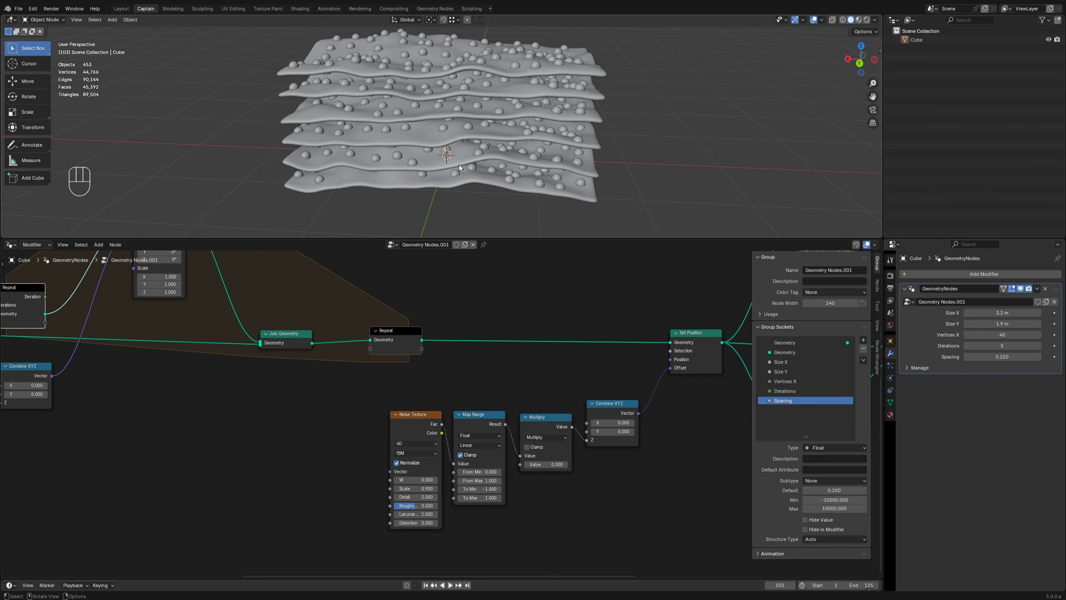
# Step: Pass Iteration through the repeat zone as an extra output and connect that output to the Noise Texture's W input
pyautogui.scroll(-2, 317, 443)
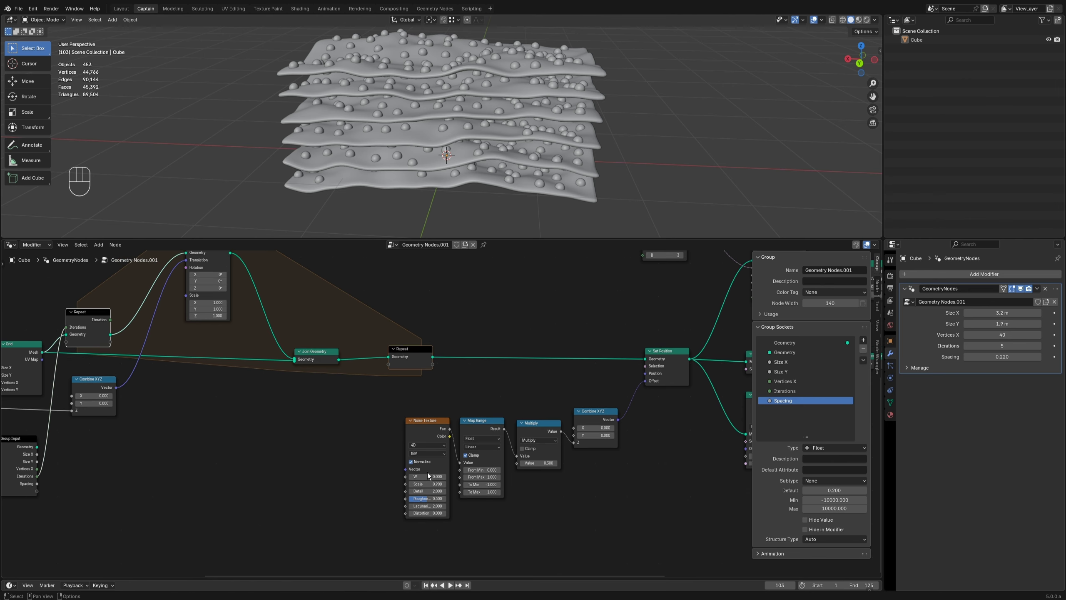
pyautogui.moveTo(202, 396); pyautogui.dragTo(236, 443, button='middle')
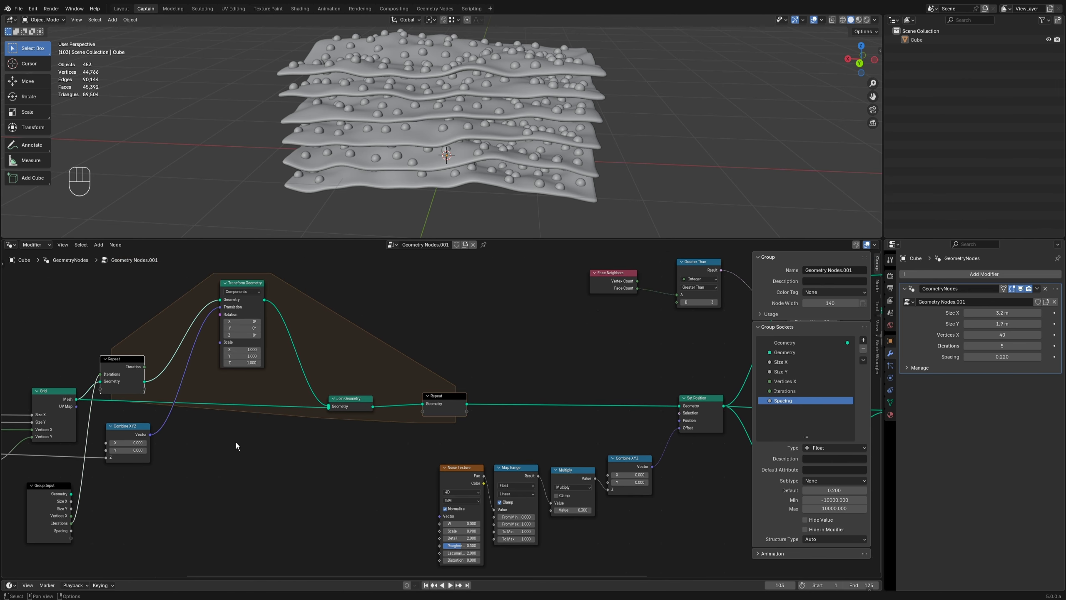
pyautogui.moveTo(144, 366); pyautogui.dragTo(159, 382)
pyautogui.moveTo(269, 414); pyautogui.dragTo(422, 410)
pyautogui.moveTo(360, 396); pyautogui.dragTo(363, 357)
pyautogui.moveTo(436, 396)
pyautogui.mouseDown()
pyautogui.moveTo(414, 391)
pyautogui.moveTo(447, 410)
pyautogui.mouseUp()
pyautogui.moveTo(433, 523); pyautogui.dragTo(433, 523)
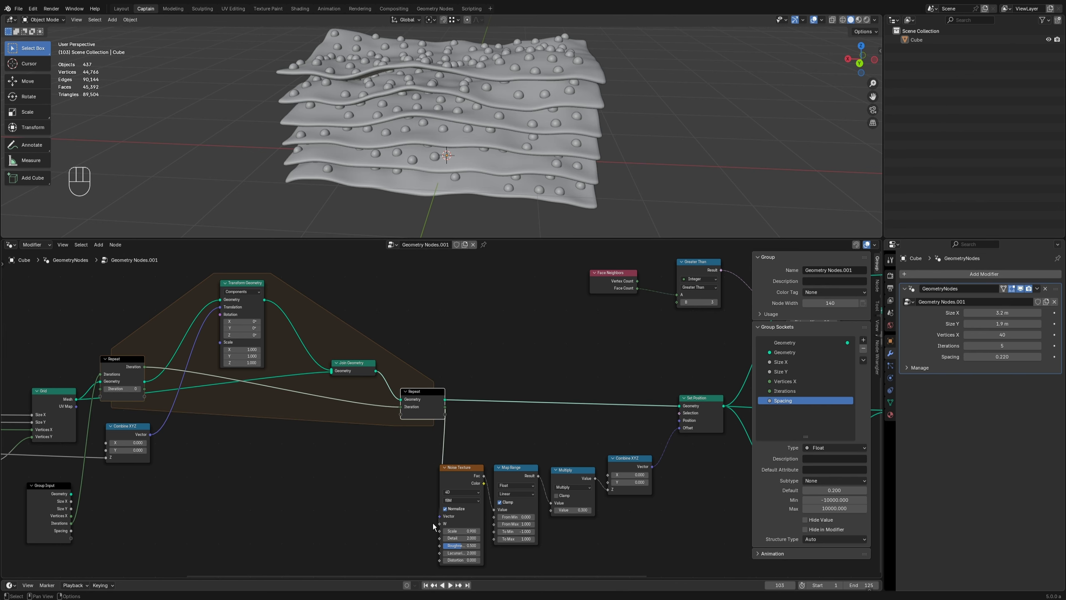
# Step: Shift the noise displacement nodes away from the repeat zone and insert a Math node between its Iteration output and the Noise Texture's W
pyautogui.moveTo(364, 457); pyautogui.dragTo(315, 403, button='middle')
pyautogui.moveTo(581, 503); pyautogui.dragTo(465, 421)
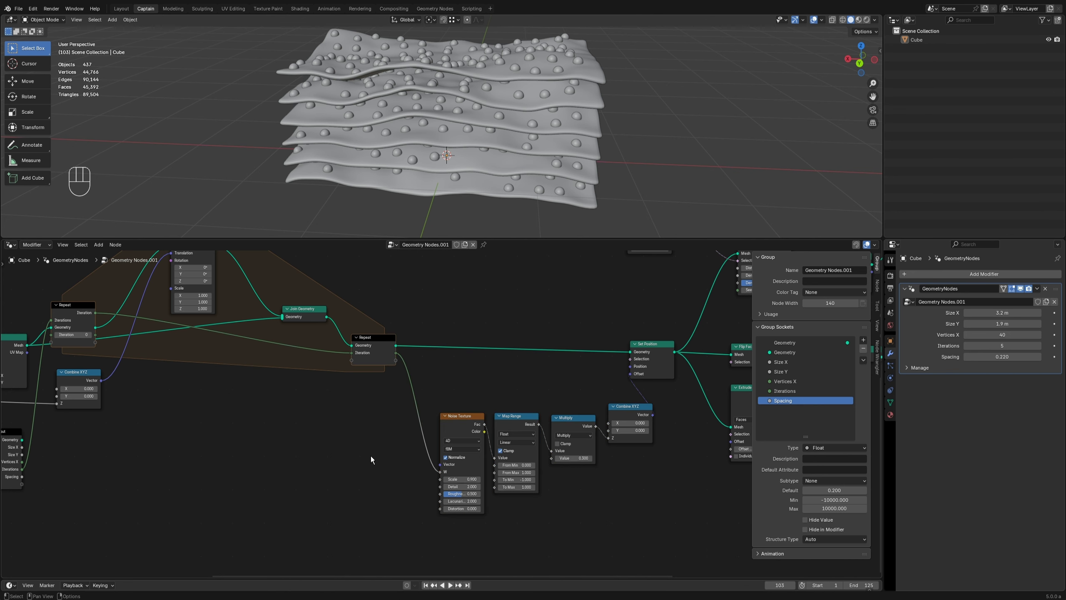
pyautogui.hotkey('shift', 'z')
pyautogui.write('math')
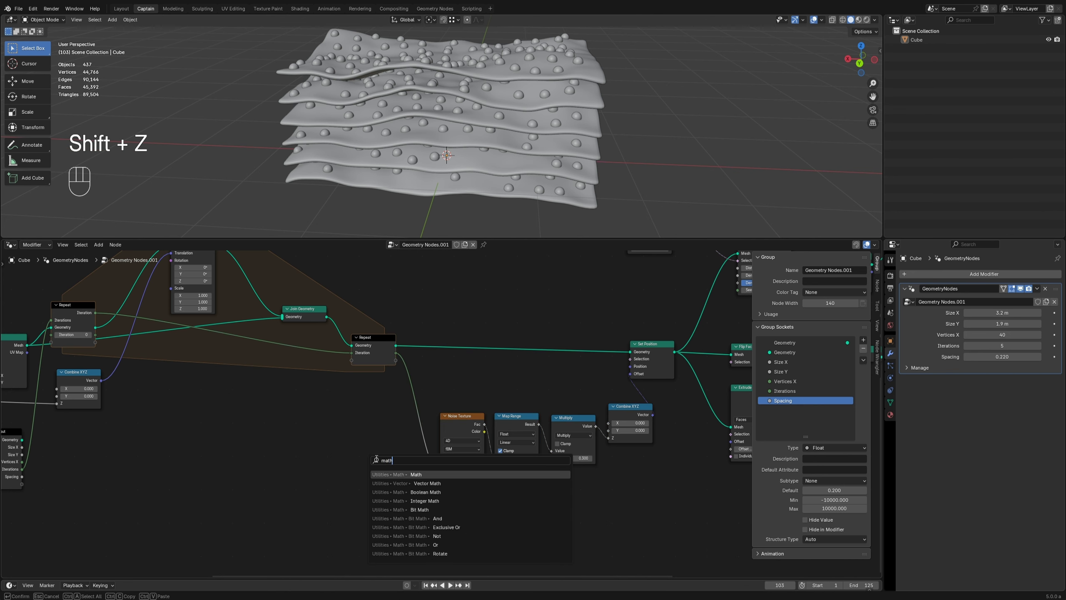
pyautogui.click(399, 475)
pyautogui.click(398, 390)
# Step: Set the new Math node to Multiply, trying a value of 100 before settling on 200
pyautogui.click(431, 403)
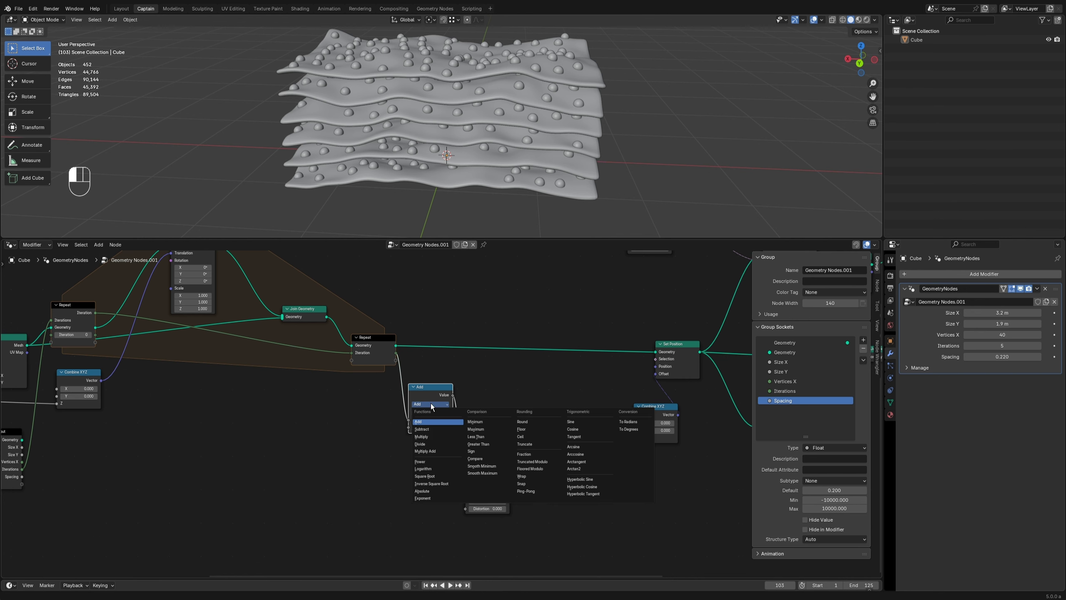
pyautogui.click(422, 436)
pyautogui.click(430, 427)
pyautogui.write('100')
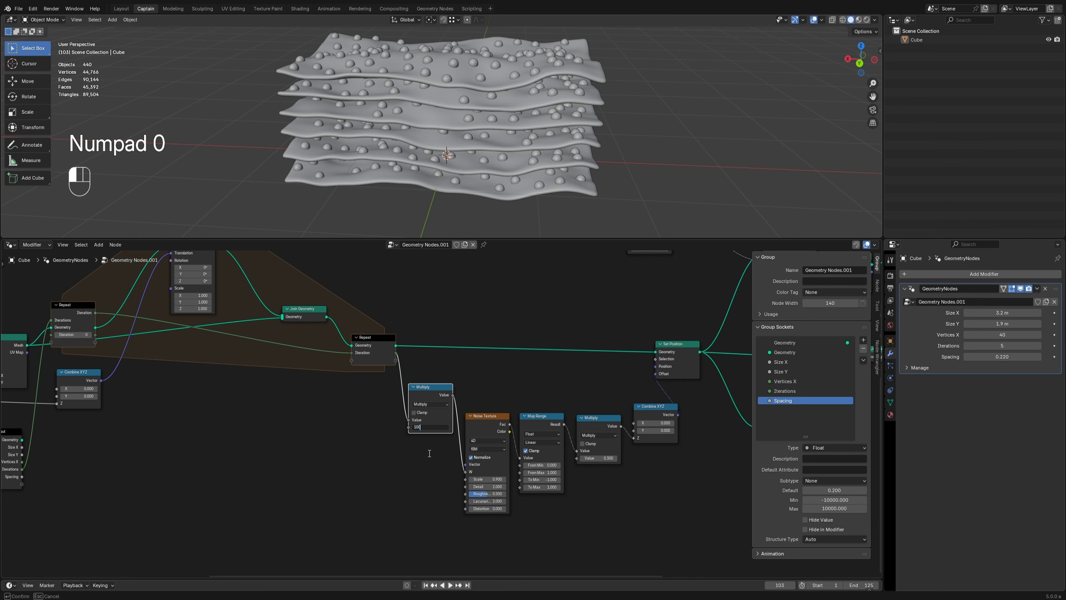
pyautogui.press('Return')
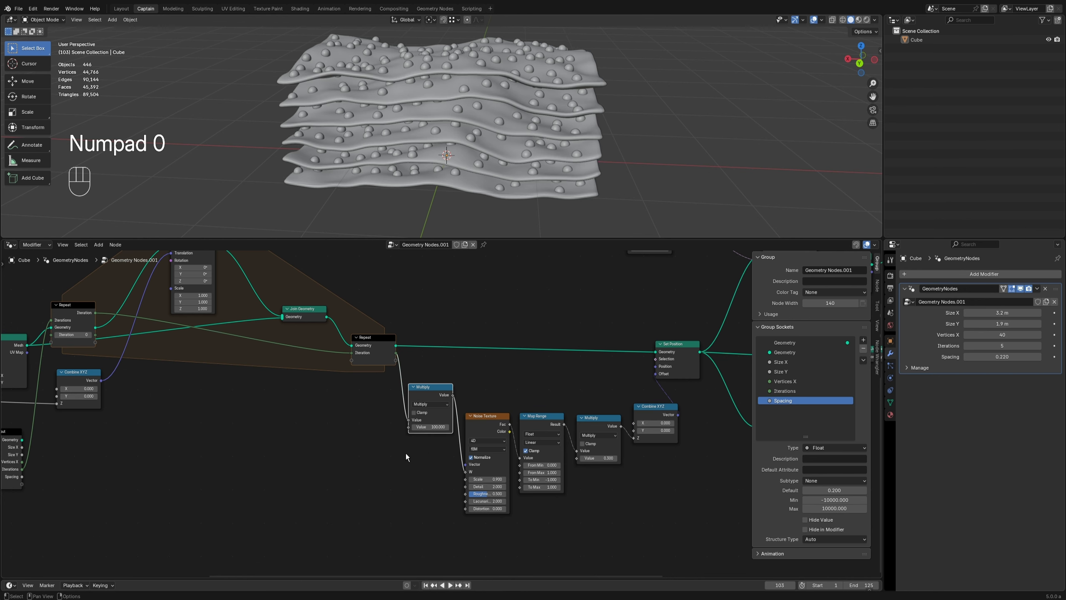
pyautogui.click(432, 426)
pyautogui.write('200')
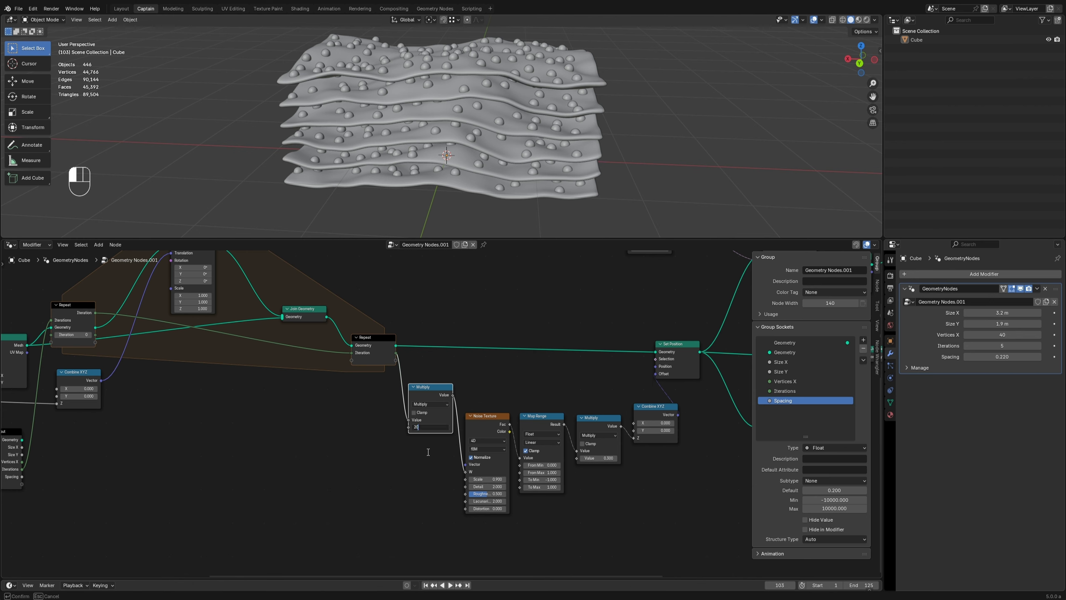
pyautogui.press('Return')
# Step: Set the Noise Texture's Scale to 1.8 and view the displaced layers
pyautogui.moveTo(497, 480); pyautogui.dragTo(493, 479)
pyautogui.moveTo(487, 479); pyautogui.dragTo(488, 479)
pyautogui.moveTo(462, 168)
pyautogui.mouseDown(button='middle')
pyautogui.moveTo(457, 144)
pyautogui.moveTo(465, 150)
pyautogui.mouseUp(button='middle')
pyautogui.scroll(-4, 412, 445)
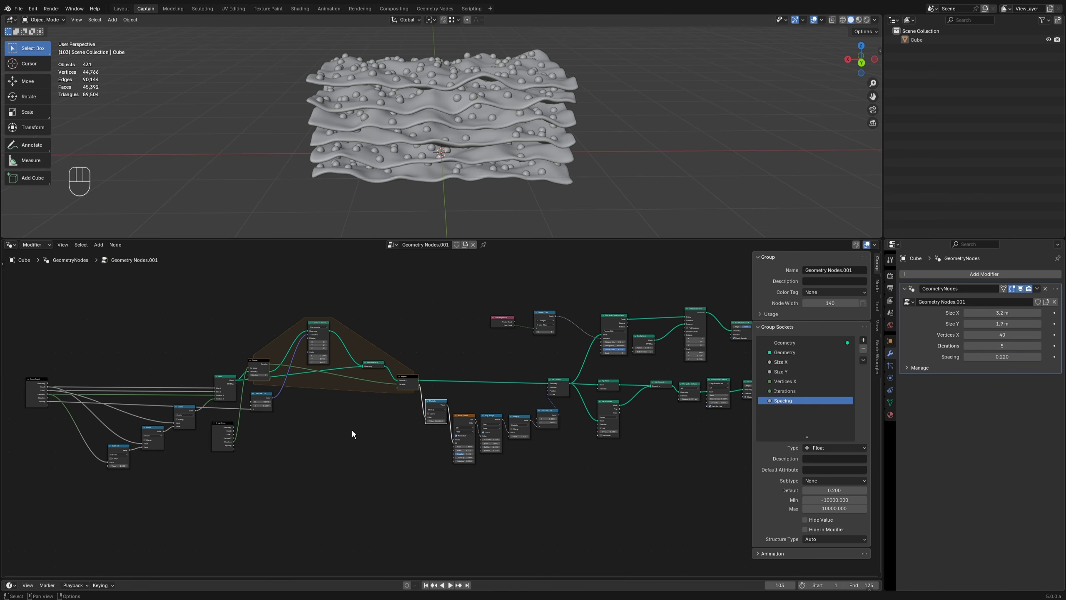
# Step: Duplicate the Group Input node and place the copy just before the Noise Texture node
pyautogui.moveTo(359, 428); pyautogui.dragTo(438, 433, button='middle')
pyautogui.scroll(2, 438, 433)
pyautogui.moveTo(302, 439); pyautogui.dragTo(428, 444, button='middle')
pyautogui.scroll(1, 428, 444)
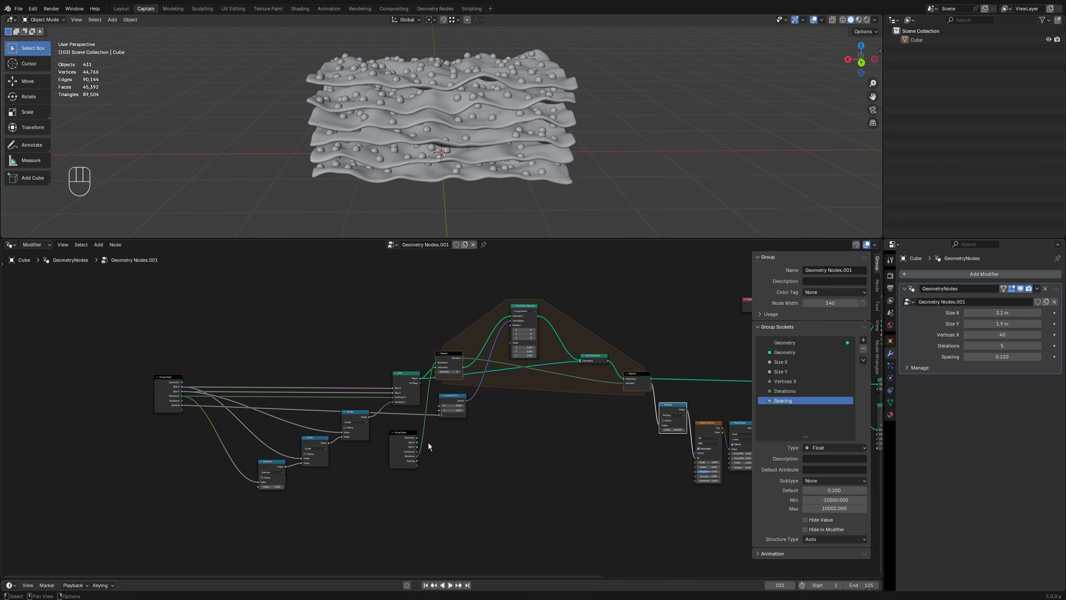
pyautogui.scroll(1, 427, 444)
pyautogui.scroll(-3, 482, 425)
pyautogui.moveTo(487, 425); pyautogui.dragTo(413, 418, button='middle')
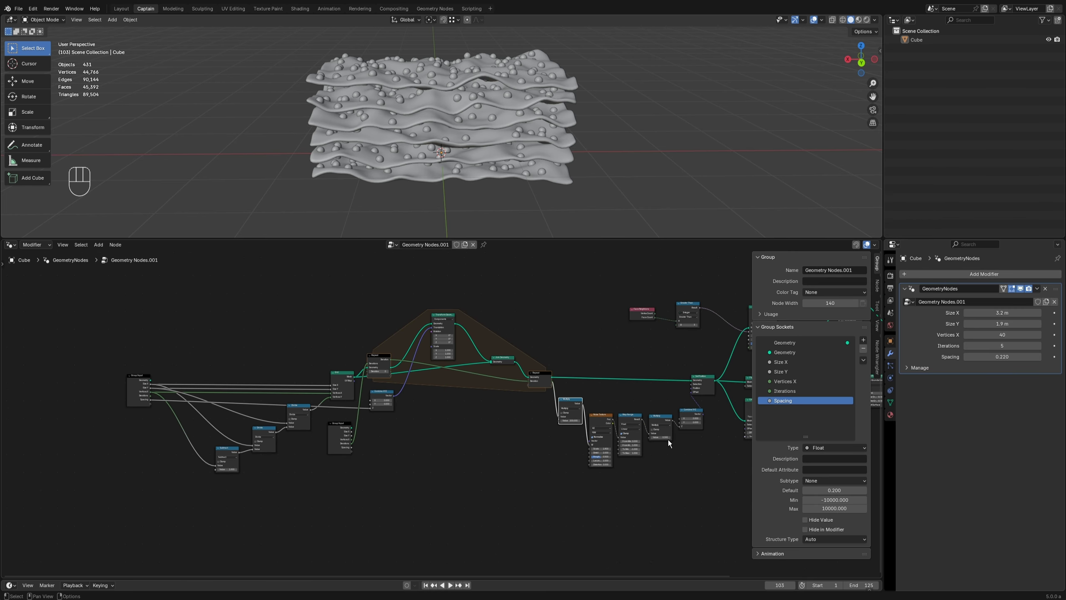
pyautogui.scroll(1, 663, 446)
pyautogui.moveTo(645, 463); pyautogui.dragTo(513, 473, button='middle')
pyautogui.moveTo(421, 476); pyautogui.dragTo(548, 461, button='middle')
pyautogui.click(113, 374)
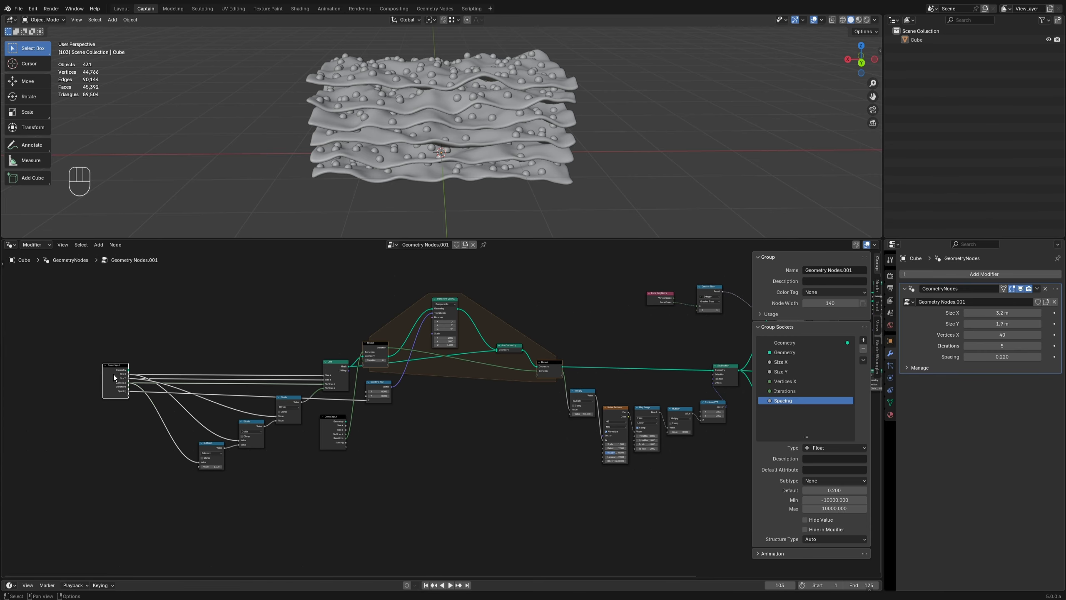
pyautogui.hotkey('shift', 'd')
pyautogui.click(684, 477)
pyautogui.moveTo(633, 494); pyautogui.dragTo(336, 488, button='middle')
pyautogui.scroll(6, 424, 476)
pyautogui.moveTo(349, 508); pyautogui.dragTo(159, 507)
pyautogui.moveTo(159, 507); pyautogui.dragTo(284, 476, button='middle')
pyautogui.moveTo(267, 470); pyautogui.dragTo(177, 429)
# Step: Expose the Noise Texture's Scale as a new group input and rename its socket to Noise Scale
pyautogui.moveTo(221, 477); pyautogui.dragTo(266, 459)
pyautogui.moveTo(317, 428); pyautogui.dragTo(317, 428)
pyautogui.click(780, 410)
pyautogui.doubleClick(774, 411)
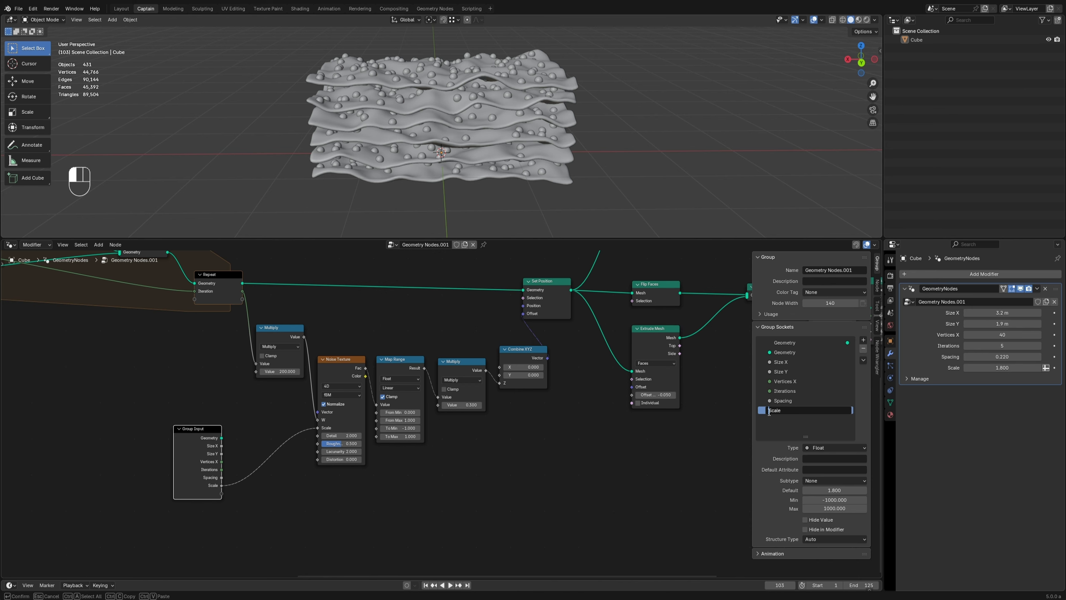
pyautogui.write('Noise')
pyautogui.press('Return')
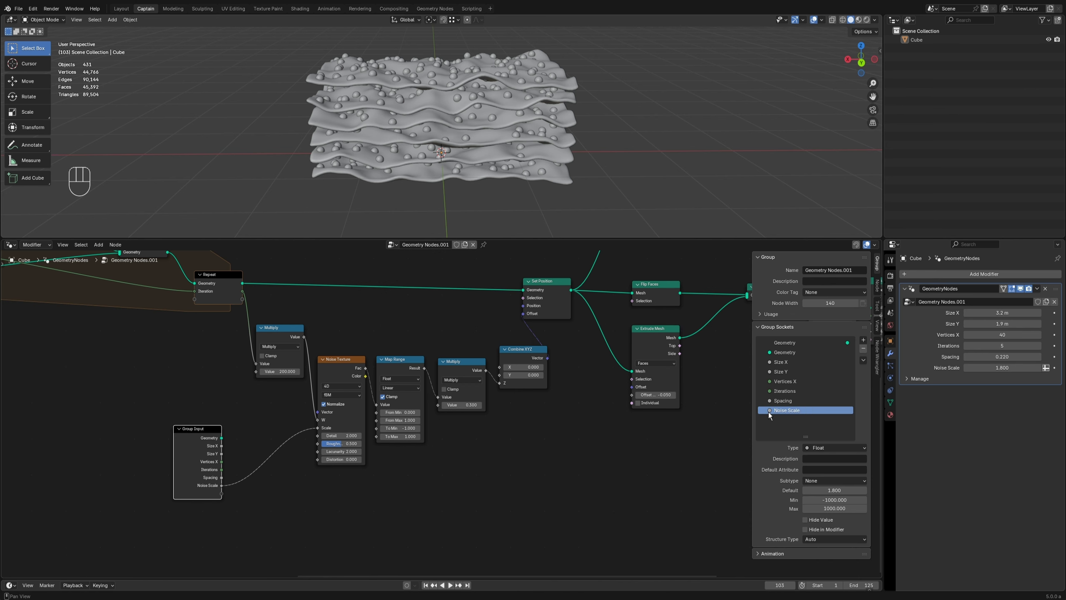
# Step: Expose the second value of the Multiply node after Map Range as a group input named Displace Height
pyautogui.scroll(-1, 413, 498)
pyautogui.moveTo(435, 494); pyautogui.dragTo(433, 497, button='middle')
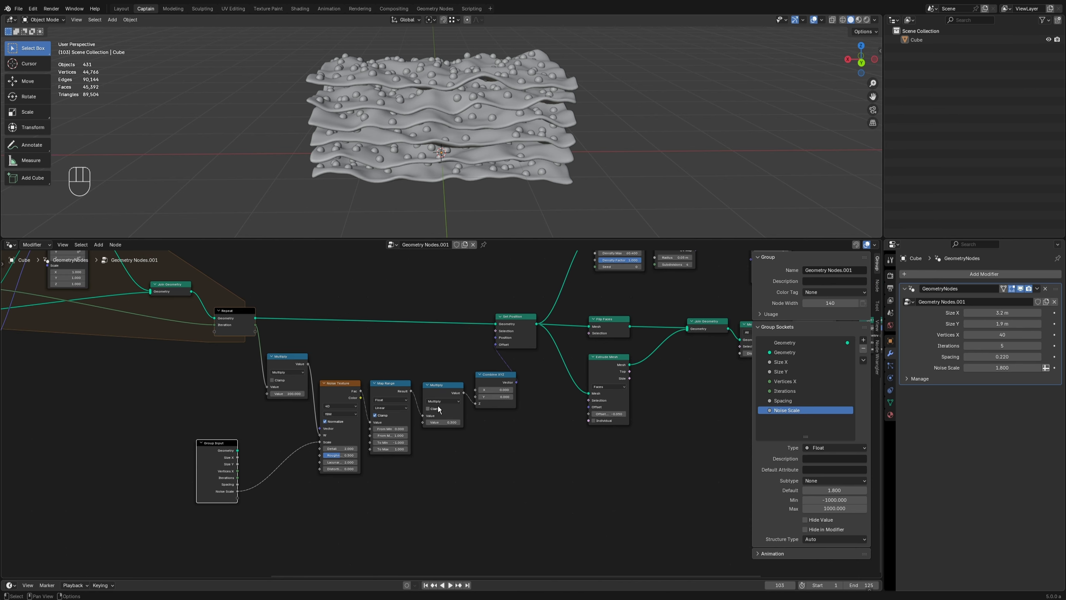
pyautogui.moveTo(441, 385); pyautogui.dragTo(446, 395)
pyautogui.moveTo(237, 499); pyautogui.dragTo(421, 431)
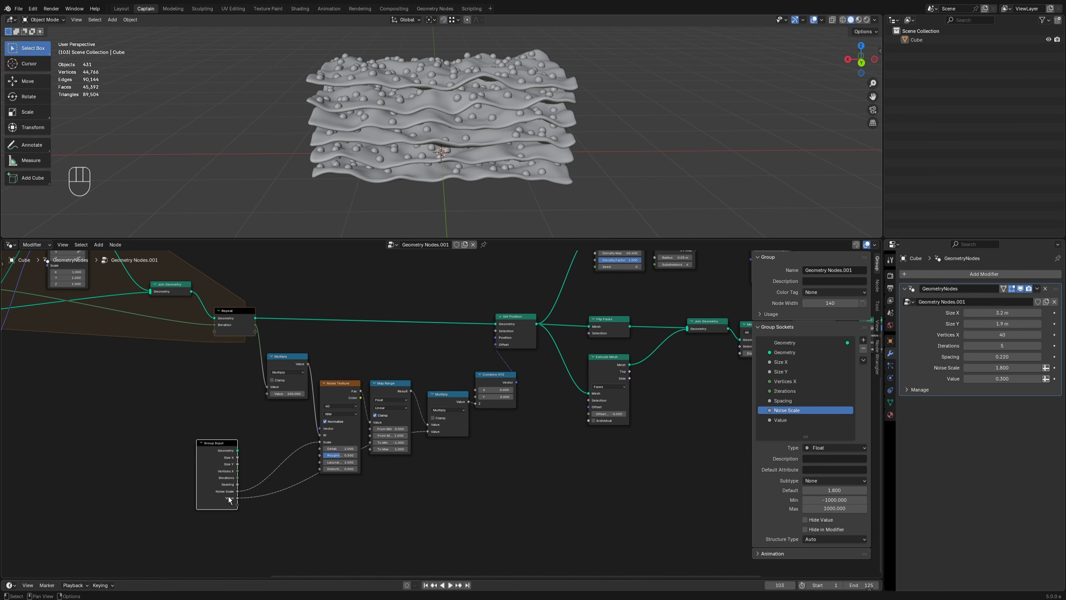
pyautogui.doubleClick(786, 420)
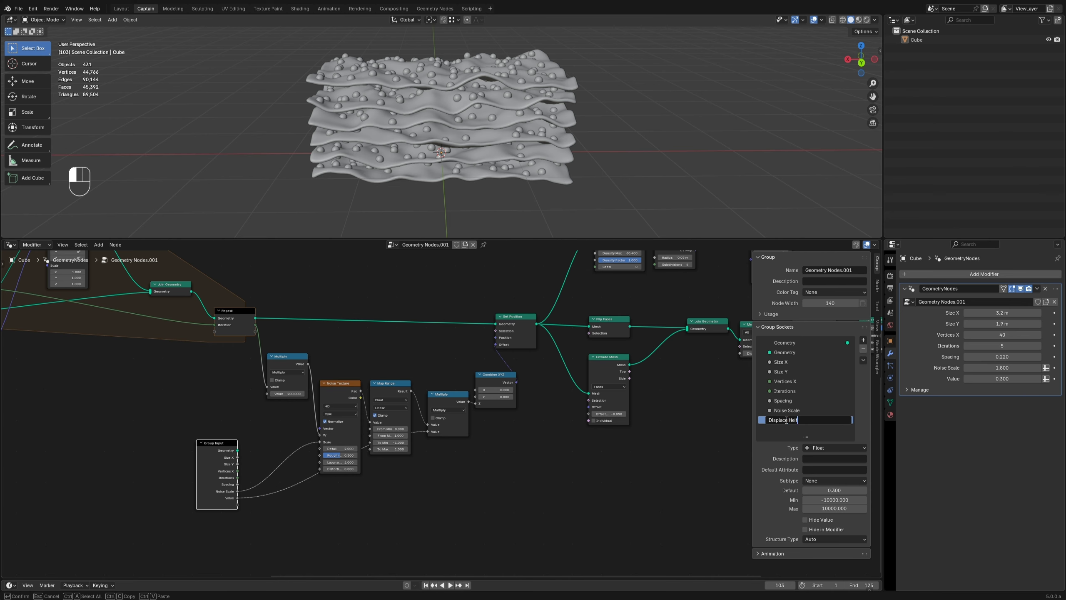
pyautogui.write('Displace Height')
pyautogui.press('Return')
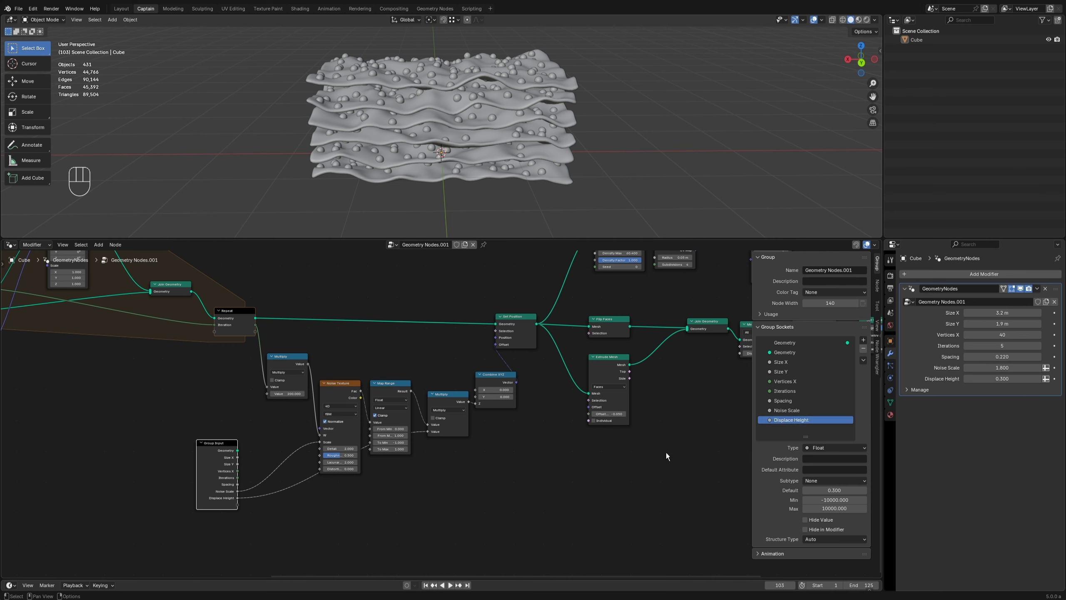
# Step: Set the modifier's Displace Height to 0.170 and move the Group Input copy below the noise nodes
pyautogui.moveTo(1024, 378); pyautogui.dragTo(967, 379)
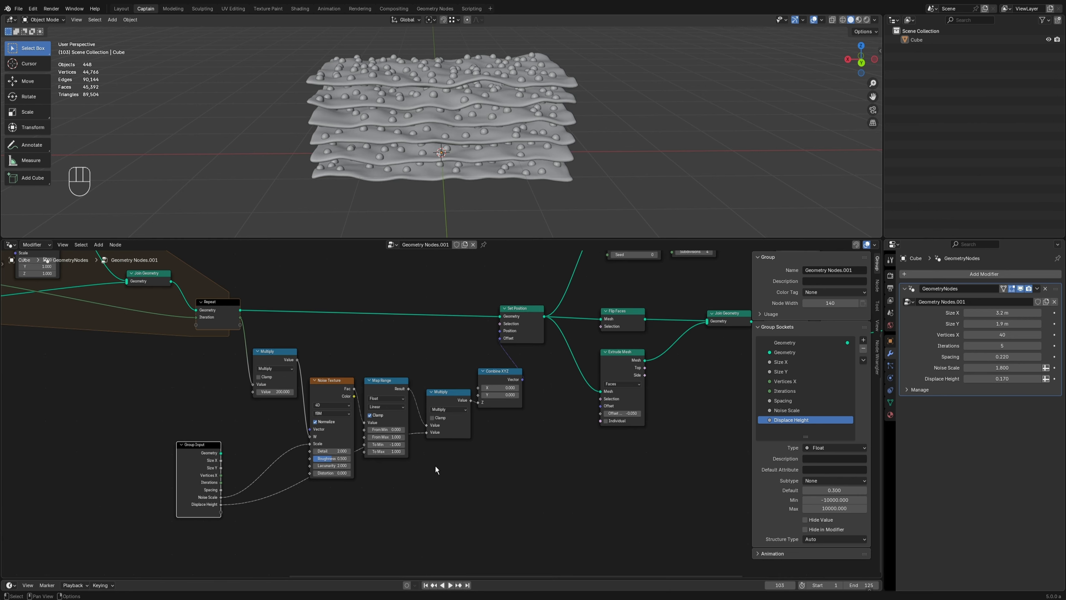
pyautogui.scroll(2, 319, 468)
pyautogui.moveTo(232, 454); pyautogui.dragTo(283, 498)
# Step: Duplicate the Group Input node again and place the copy above the sphere-scattering nodes
pyautogui.scroll(-3, 283, 498)
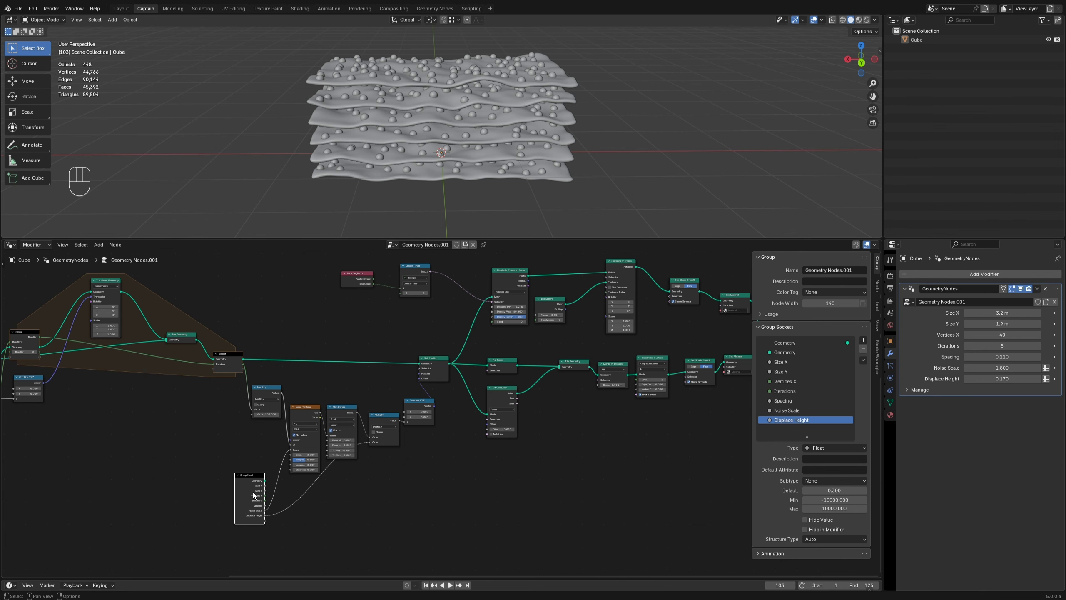
pyautogui.hotkey('shift', 'd')
pyautogui.click(565, 445)
pyautogui.moveTo(563, 453); pyautogui.dragTo(516, 536, button='middle')
pyautogui.click(516, 536)
pyautogui.press('g')
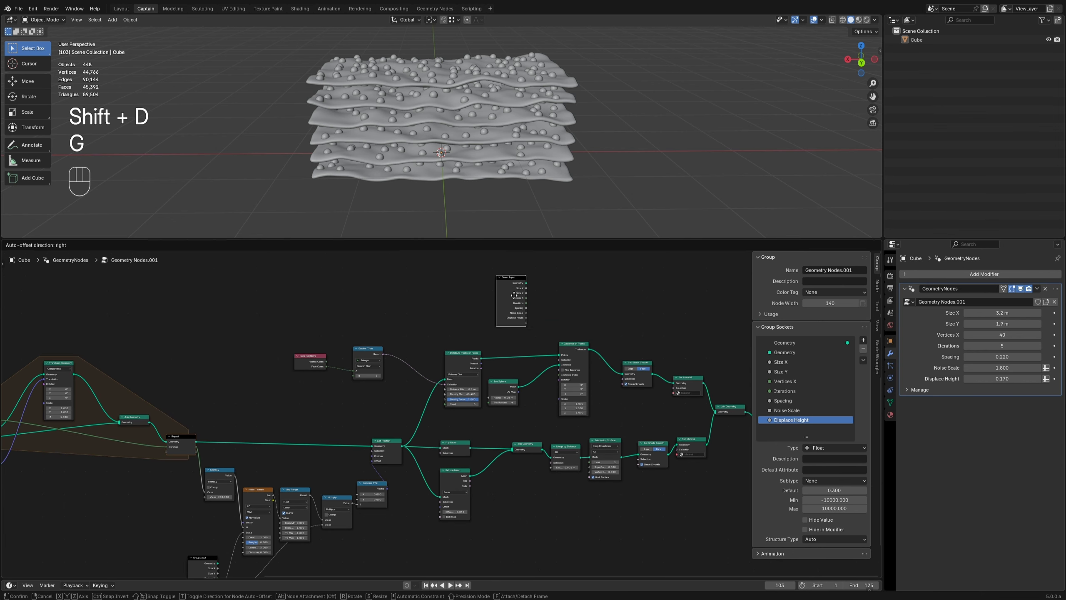
pyautogui.click(513, 299)
pyautogui.scroll(2, 518, 332)
pyautogui.moveTo(519, 332); pyautogui.dragTo(477, 376, button='middle')
pyautogui.scroll(2, 470, 383)
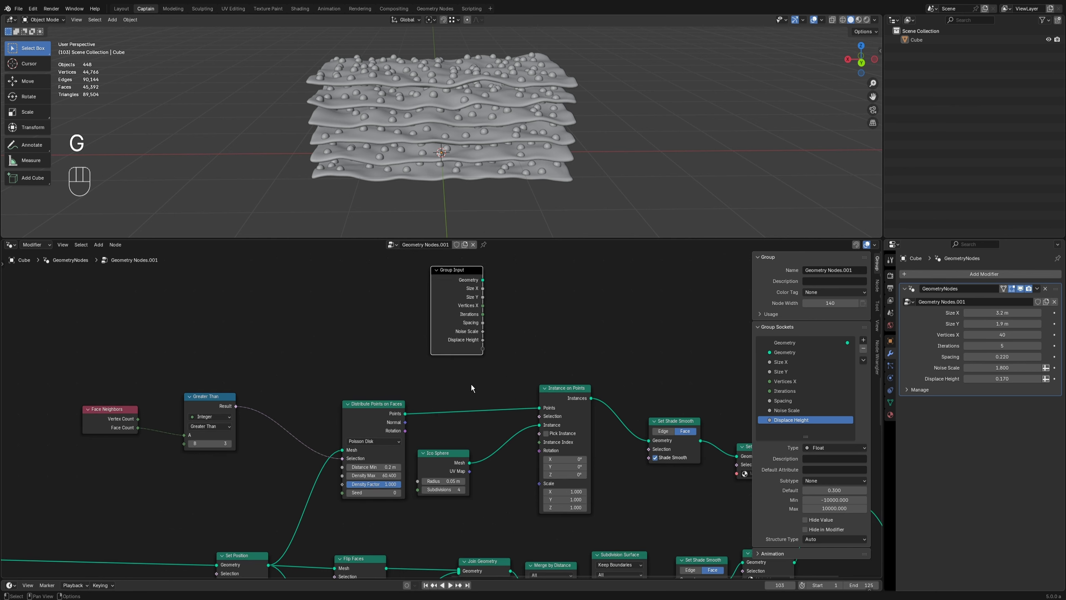
# Step: Expose the Ico Sphere's Radius and Distribute Points on Faces' Density Max as group inputs, rearranging the nodes for clear links
pyautogui.moveTo(455, 456); pyautogui.dragTo(477, 414)
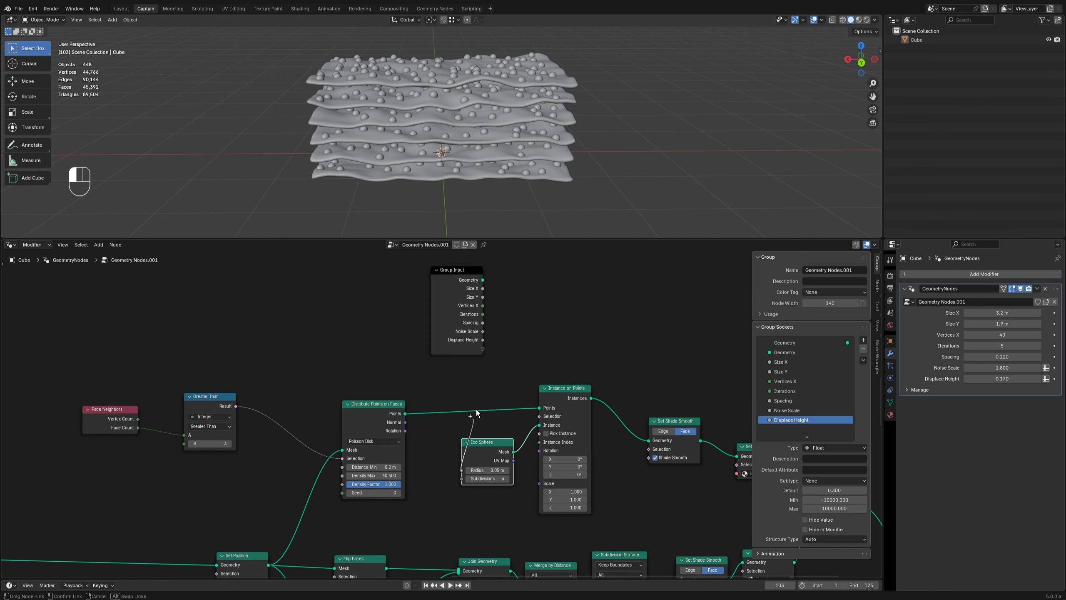
pyautogui.moveTo(486, 355); pyautogui.dragTo(483, 349)
pyautogui.moveTo(460, 342); pyautogui.dragTo(377, 343)
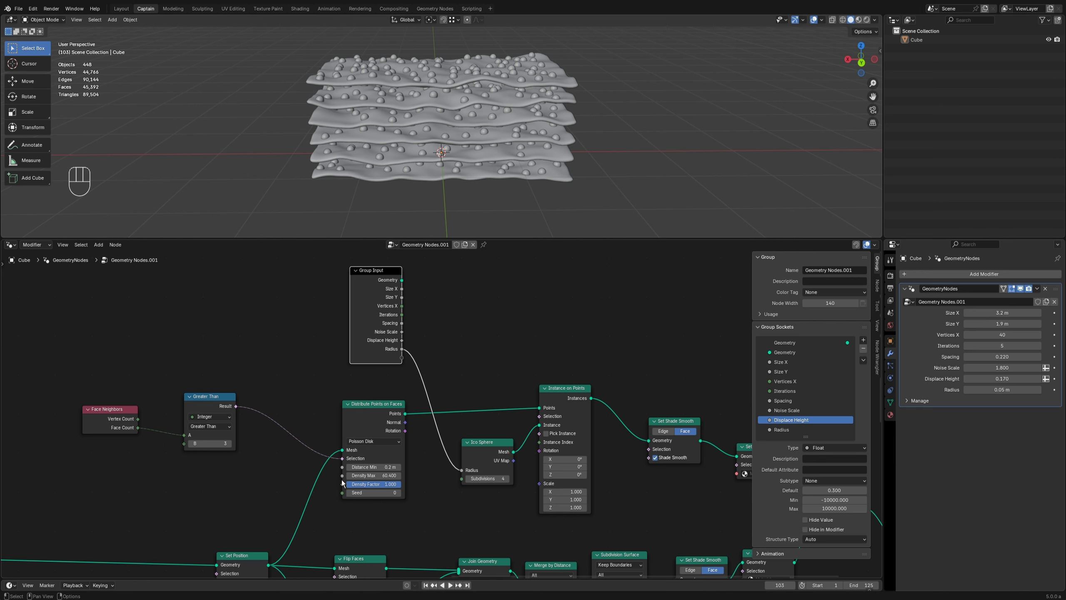
pyautogui.moveTo(342, 476); pyautogui.dragTo(402, 357)
pyautogui.moveTo(378, 329); pyautogui.dragTo(279, 333)
# Step: Rename the Radius and Density Max group inputs to Sphere Radius and Sphere Count
pyautogui.click(782, 429)
pyautogui.scroll(-1, 782, 424)
pyautogui.doubleClick(781, 420)
pyautogui.write('Sphere')
pyautogui.press('Return')
pyautogui.doubleClick(791, 429)
pyautogui.write('Sp')
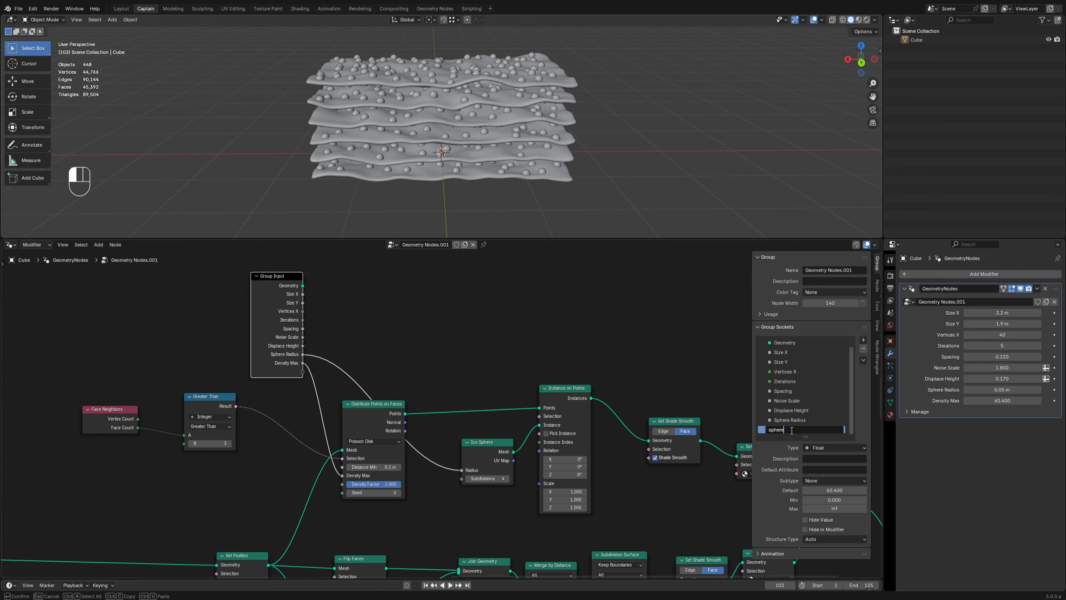
pyautogui.write('Sphere Count')
pyautogui.press('Return')
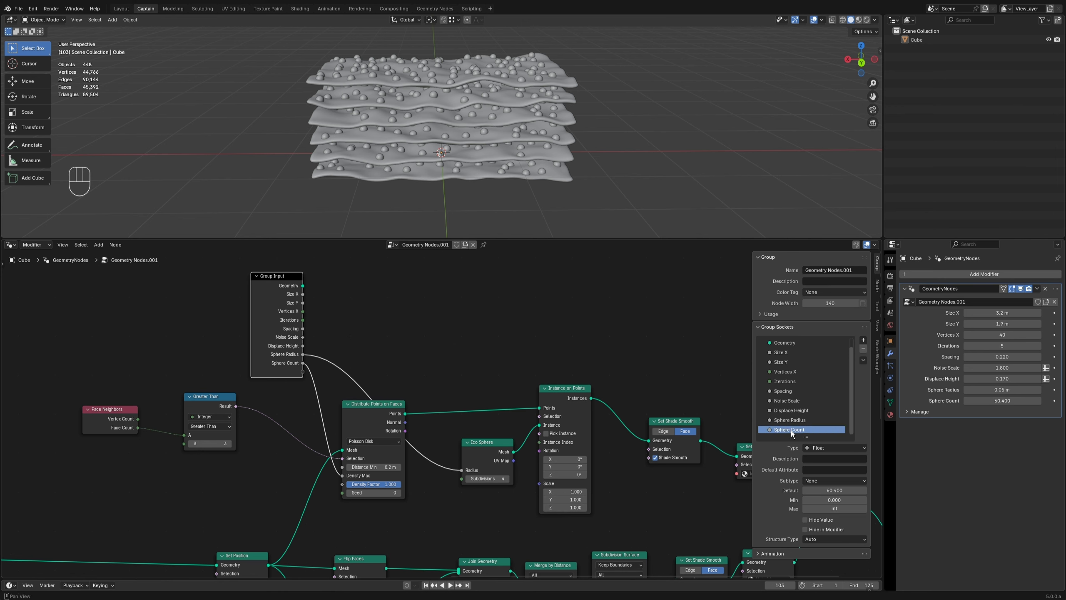
# Step: Expose Distribute Points on Faces' Seed as a group input and set Sphere Count 60.560, Sphere Radius 0.04 m, Seed 26 and Displace Height 0.270
pyautogui.moveTo(985, 389); pyautogui.dragTo(1008, 400)
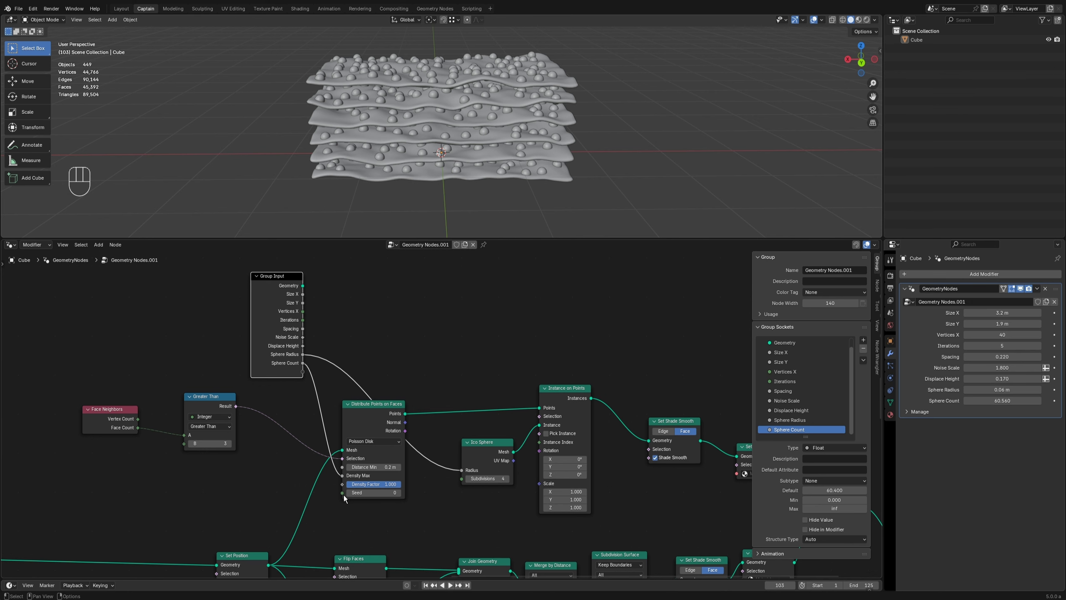
pyautogui.moveTo(343, 492); pyautogui.dragTo(262, 355)
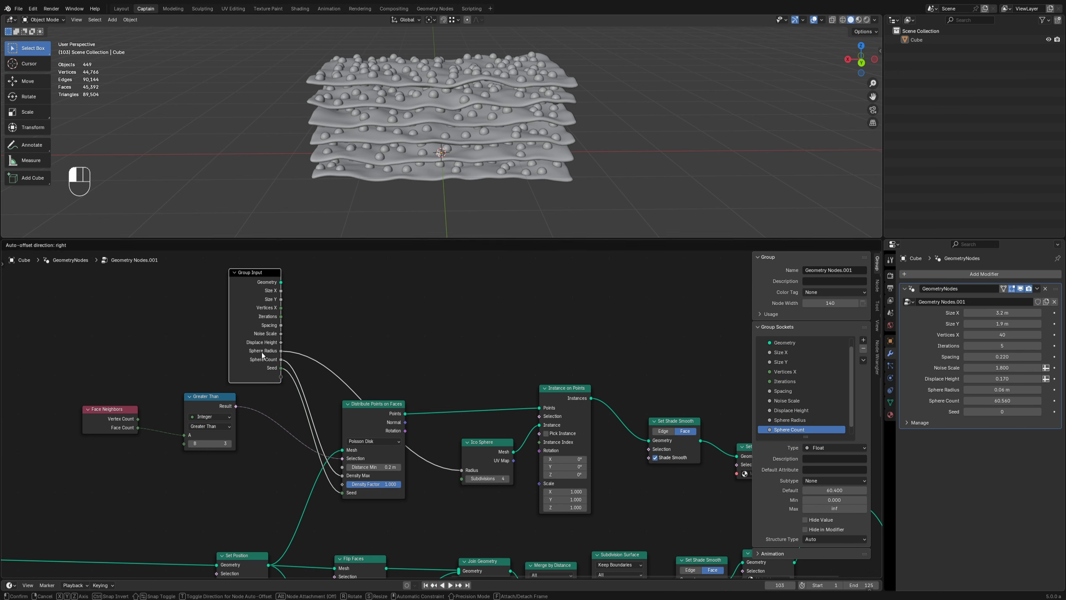
pyautogui.moveTo(1011, 415); pyautogui.dragTo(1010, 378)
# Step: Duplicate the Multiply node after the Repeat zone and insert the copy between it and the Noise Texture's W input
pyautogui.scroll(-1, 351, 425)
pyautogui.moveTo(352, 425); pyautogui.dragTo(497, 426, button='middle')
pyautogui.scroll(1, 497, 426)
pyautogui.moveTo(346, 452); pyautogui.dragTo(269, 486)
pyautogui.scroll(-4, 272, 449)
pyautogui.moveTo(273, 412); pyautogui.dragTo(333, 428, button='middle')
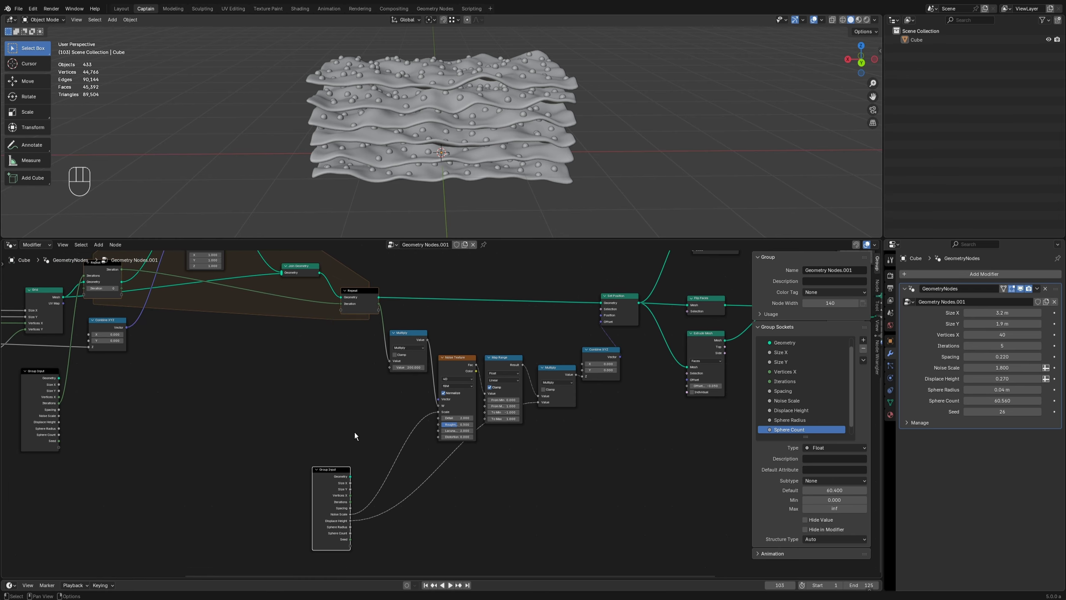
pyautogui.scroll(1, 357, 432)
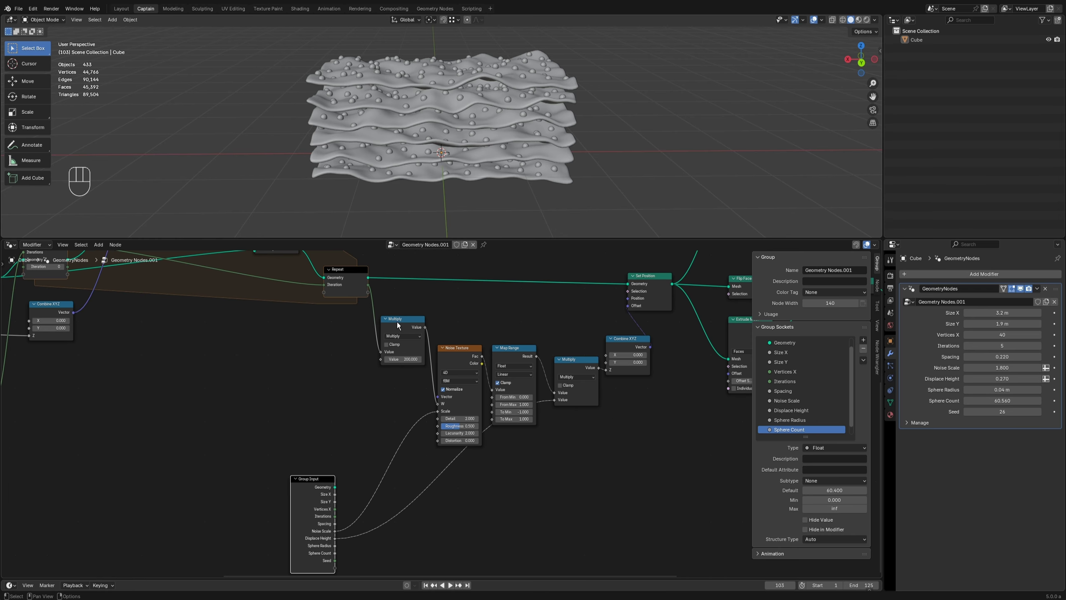
pyautogui.moveTo(398, 325); pyautogui.dragTo(379, 327)
pyautogui.hotkey('shift', 'd')
pyautogui.click(438, 346)
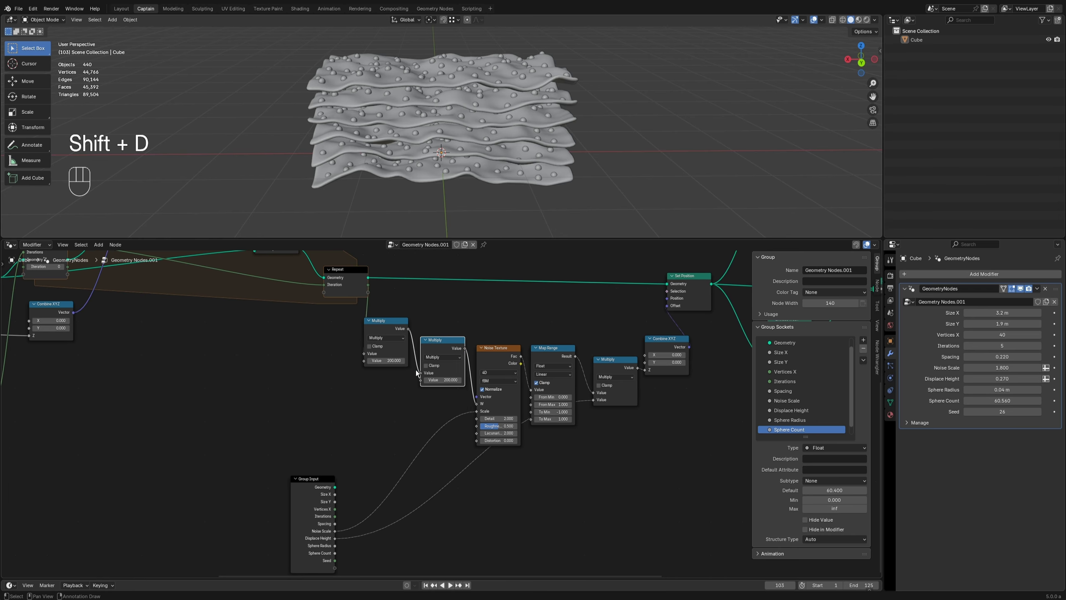
# Step: Switch the duplicated math node to Add and set its second value to 0
pyautogui.click(433, 356)
pyautogui.click(430, 374)
pyautogui.moveTo(373, 404); pyautogui.dragTo(379, 384, button='middle')
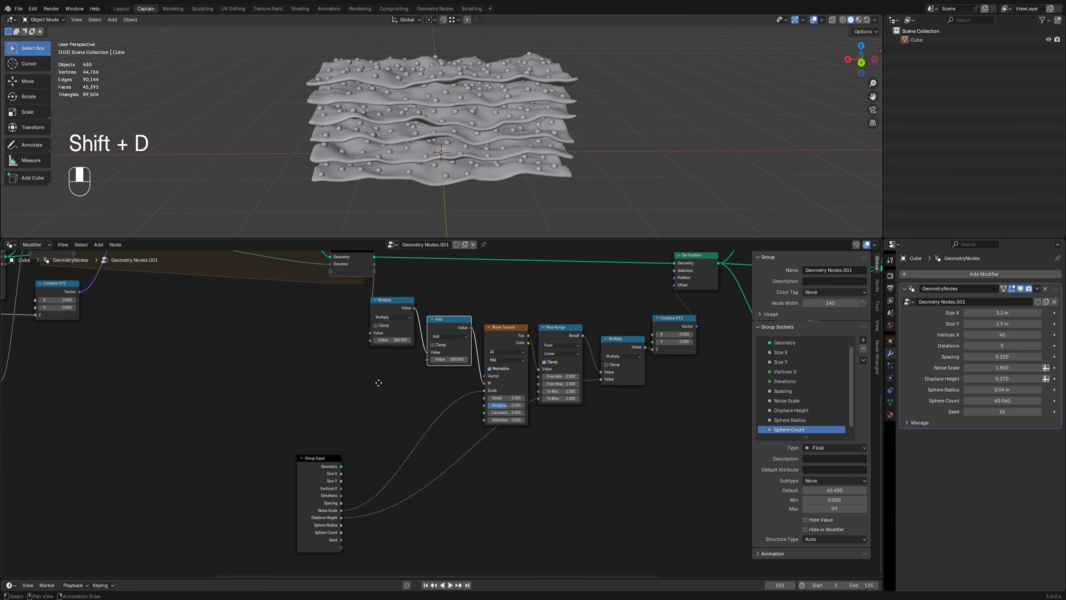
pyautogui.click(448, 359)
pyautogui.write('0')
pyautogui.press('Return')
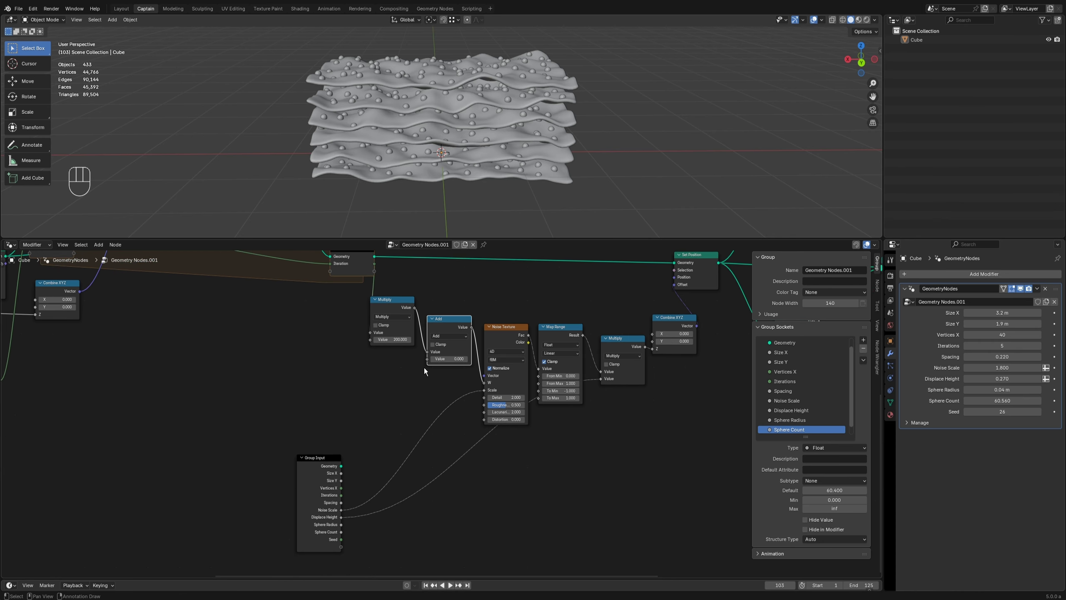
# Step: Expose the Add node's second value as a group input named Offset below Displace Height, and set it to 1.510 in the modifier
pyautogui.moveTo(426, 360); pyautogui.dragTo(341, 547)
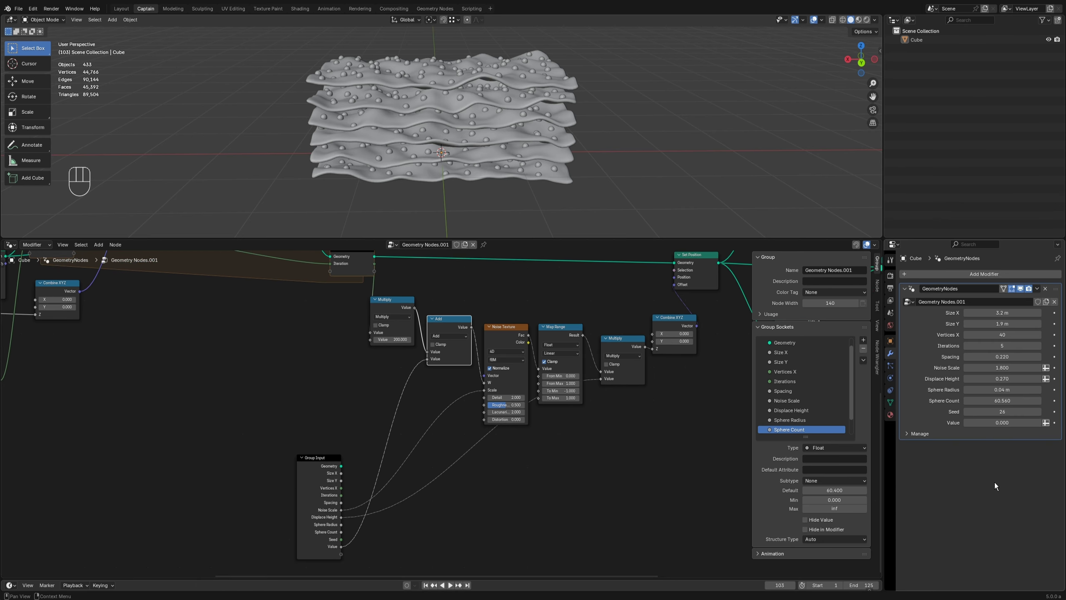
pyautogui.moveTo(1002, 422); pyautogui.dragTo(1023, 422)
pyautogui.scroll(-2, 787, 429)
pyautogui.doubleClick(787, 429)
pyautogui.write('Offset')
pyautogui.press('Return')
pyautogui.moveTo(784, 431); pyautogui.dragTo(803, 399)
pyautogui.moveTo(1002, 389); pyautogui.dragTo(1047, 390)
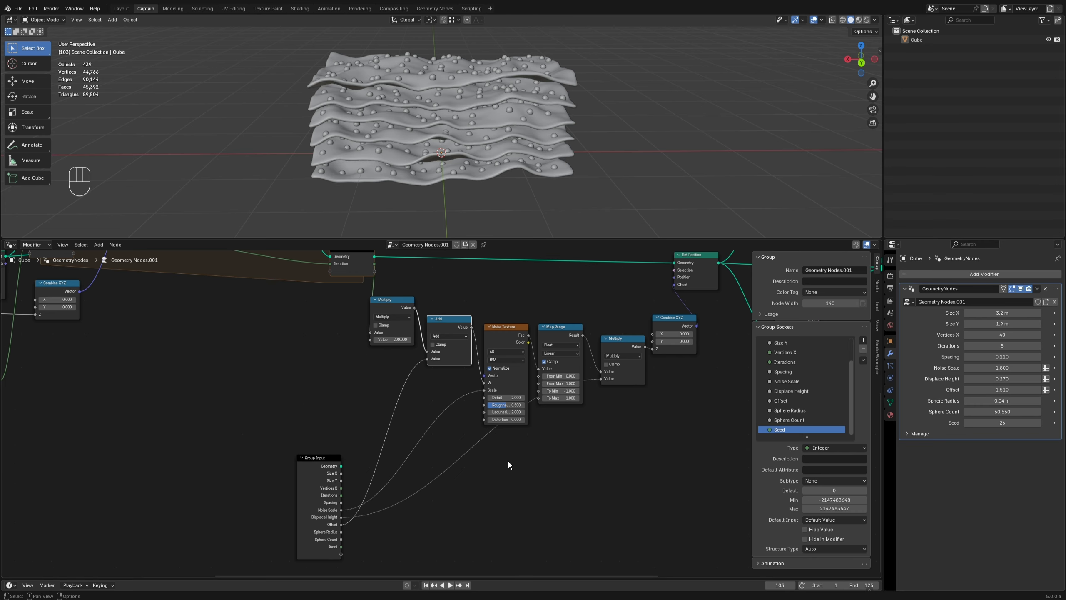
# Step: Check the World's Cleveland_Rooftop_Summer.exr environment texture in the Shader Editor and return to the object shader view
pyautogui.press('Home')
pyautogui.keyDown('shift'); pyautogui.scroll(2, 380, 343); pyautogui.keyUp('shift')
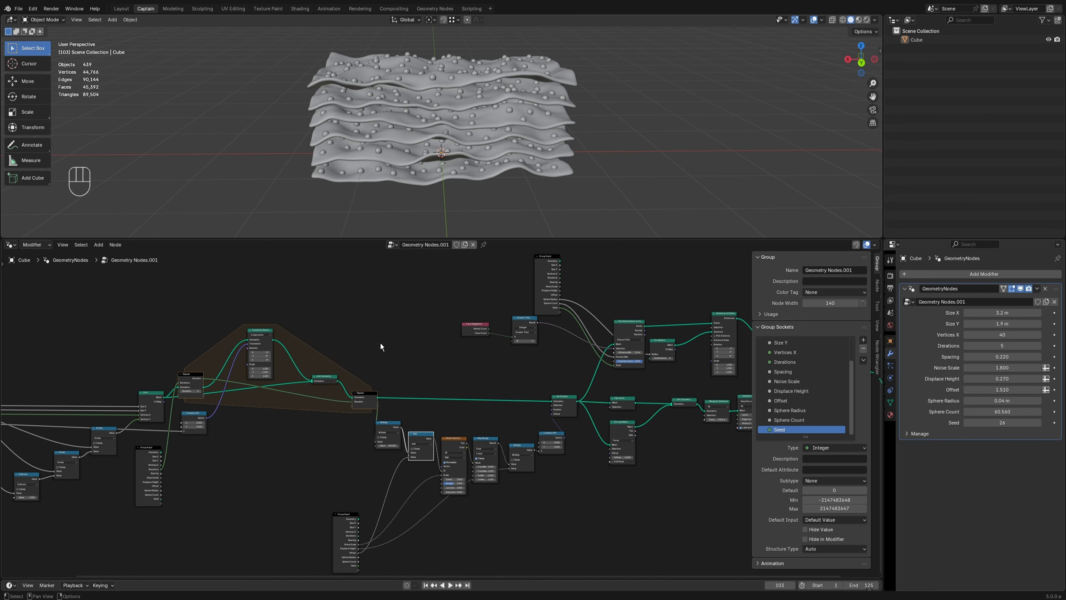
pyautogui.click(10, 244)
pyautogui.click(29, 316)
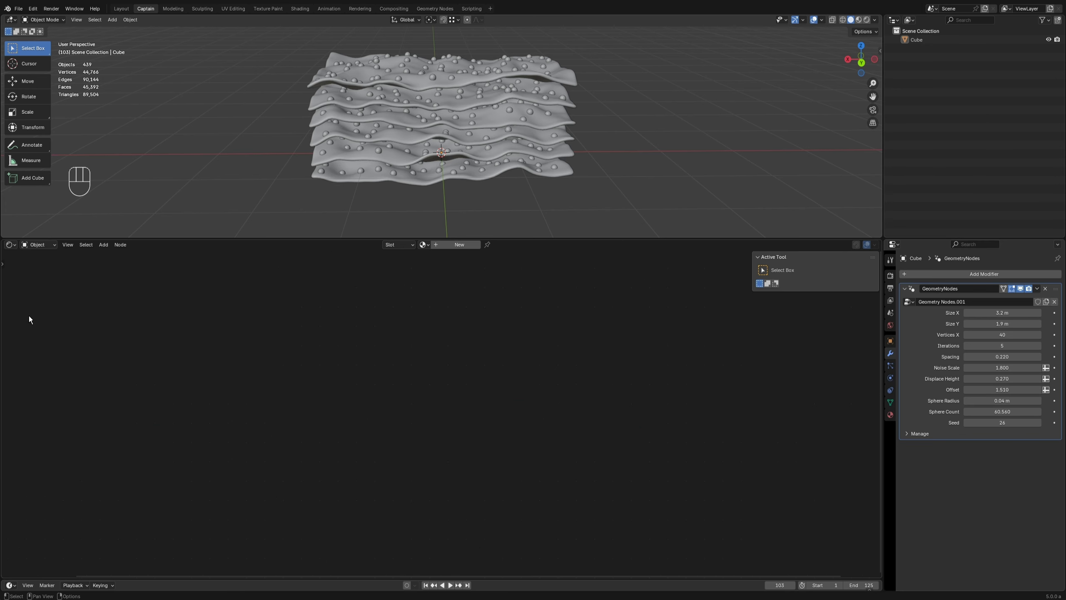
pyautogui.click(38, 245)
pyautogui.click(37, 275)
pyautogui.scroll(3, 438, 403)
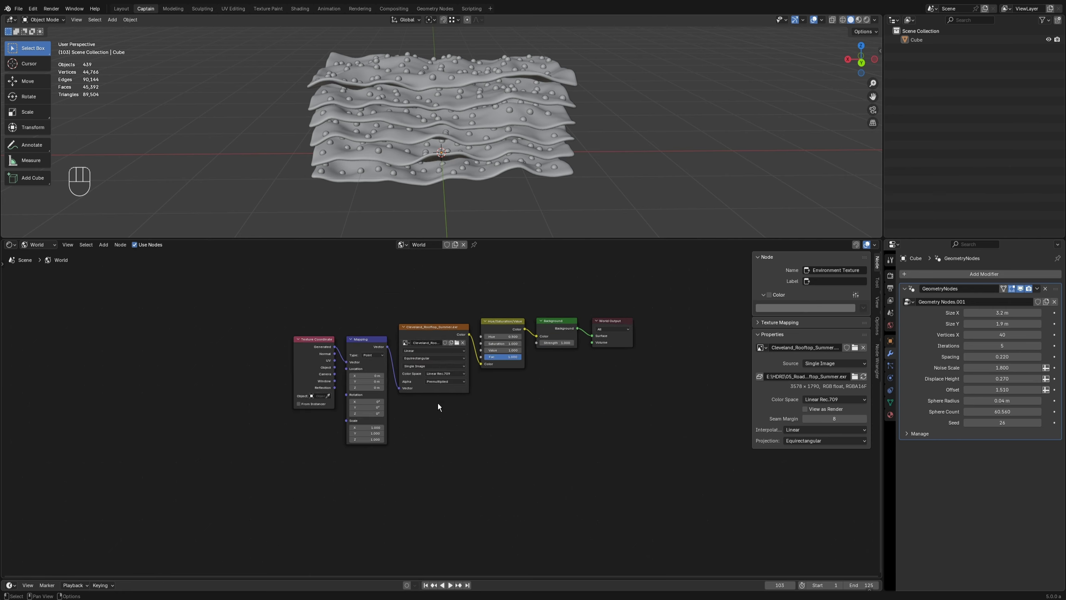
pyautogui.click(394, 316)
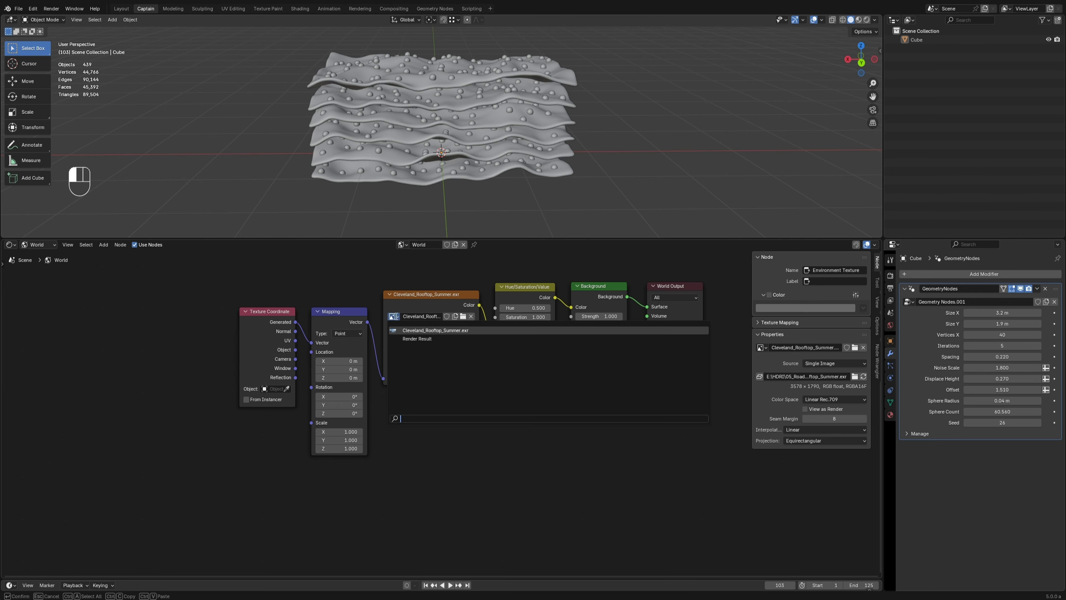
pyautogui.click(434, 330)
pyautogui.click(40, 245)
pyautogui.click(42, 269)
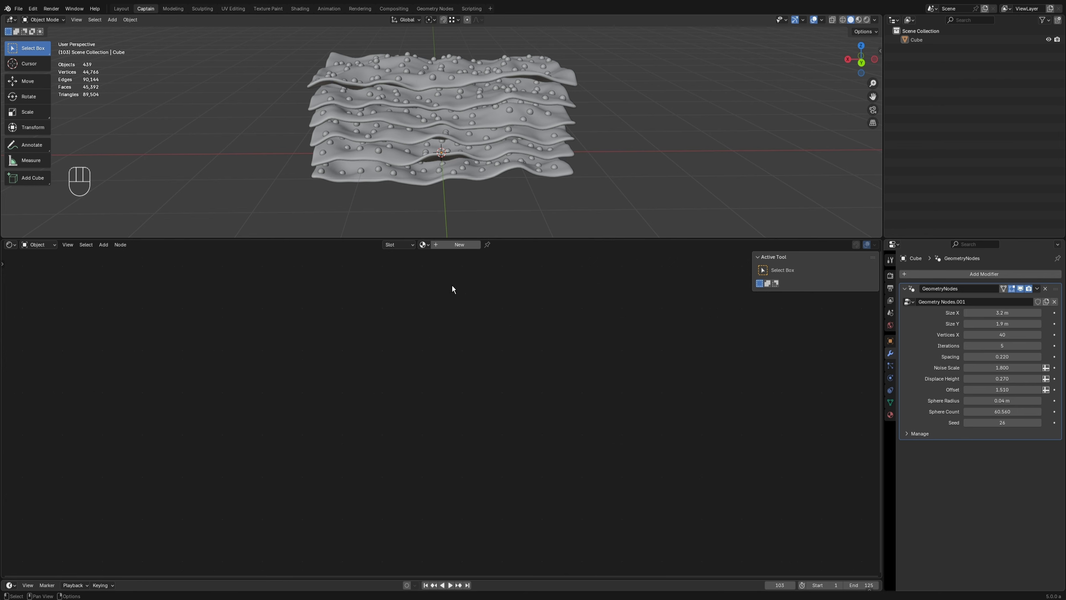
# Step: Give the cube two material slots, each with a new material
pyautogui.click(890, 414)
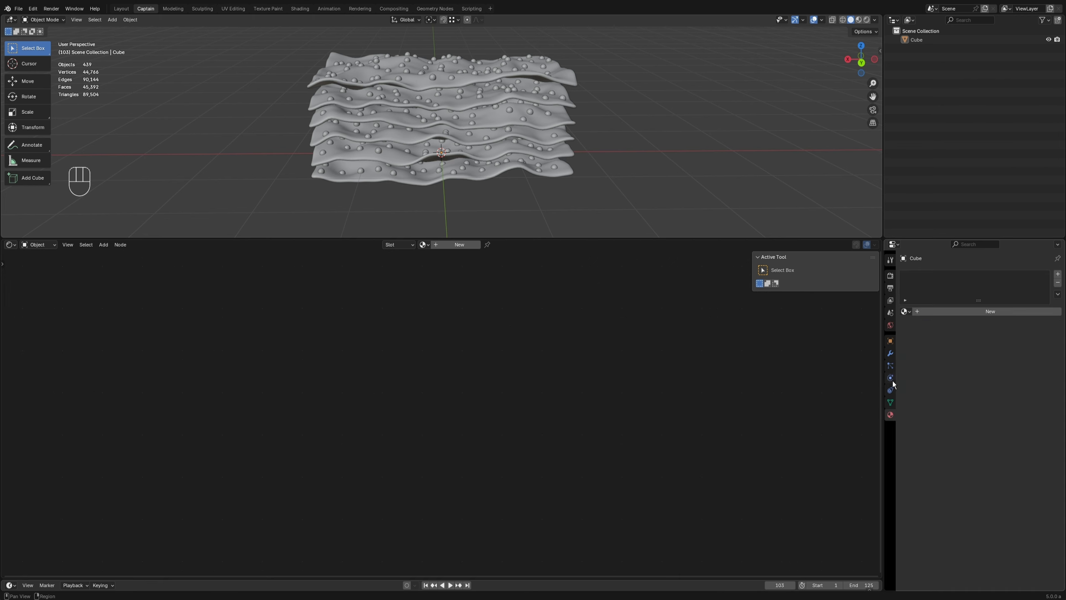
pyautogui.click(951, 311)
pyautogui.click(1057, 273)
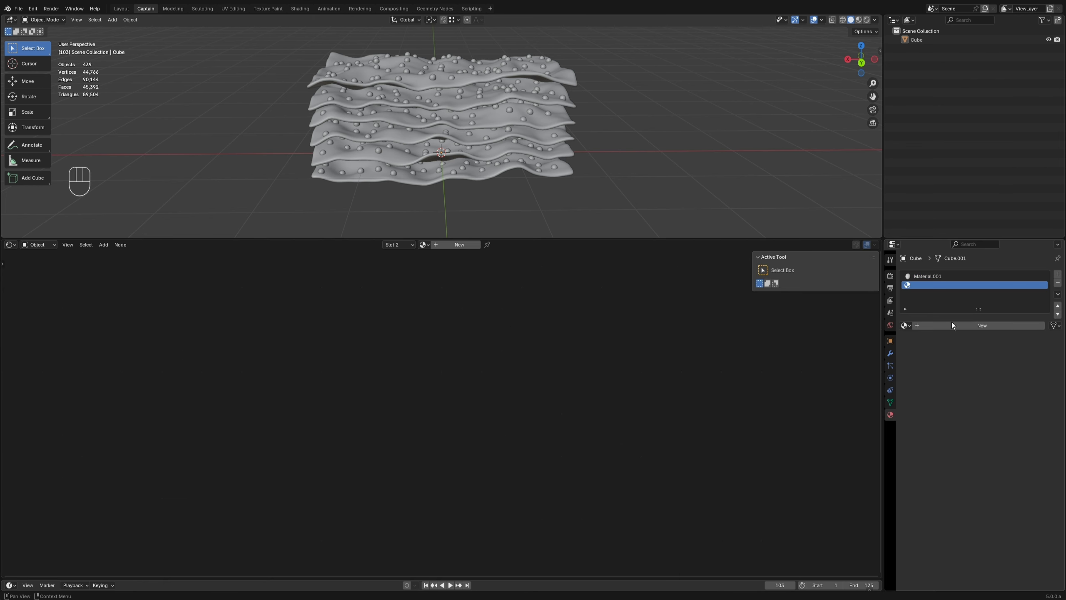
pyautogui.click(951, 326)
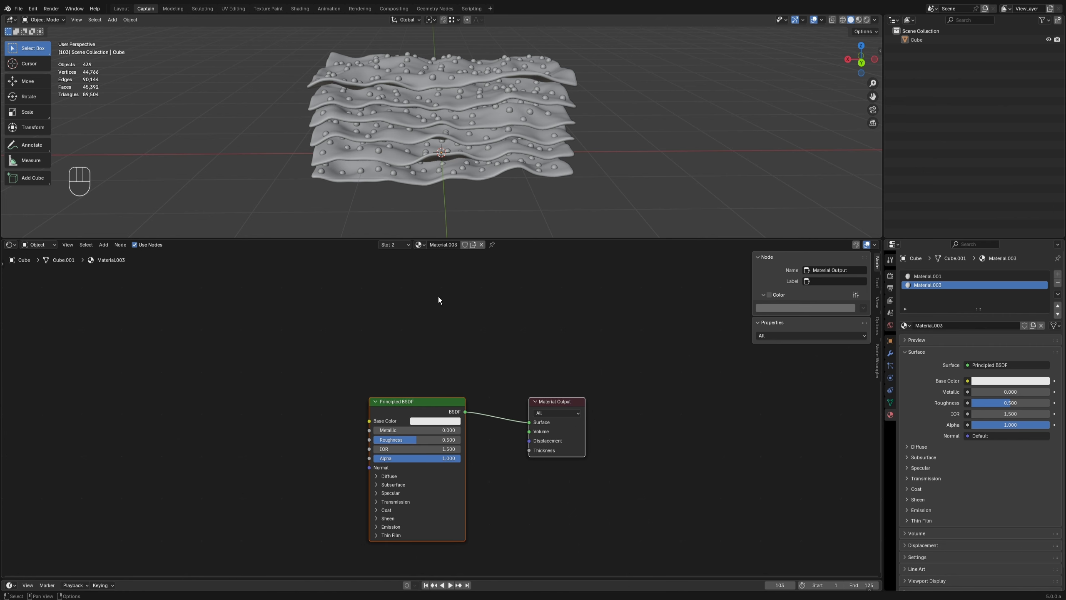
# Step: In the geometry nodes, assign Material.001 to the layers' Set Material node and Material.003 to the spheres' Set Material node
pyautogui.click(10, 245)
pyautogui.click(25, 299)
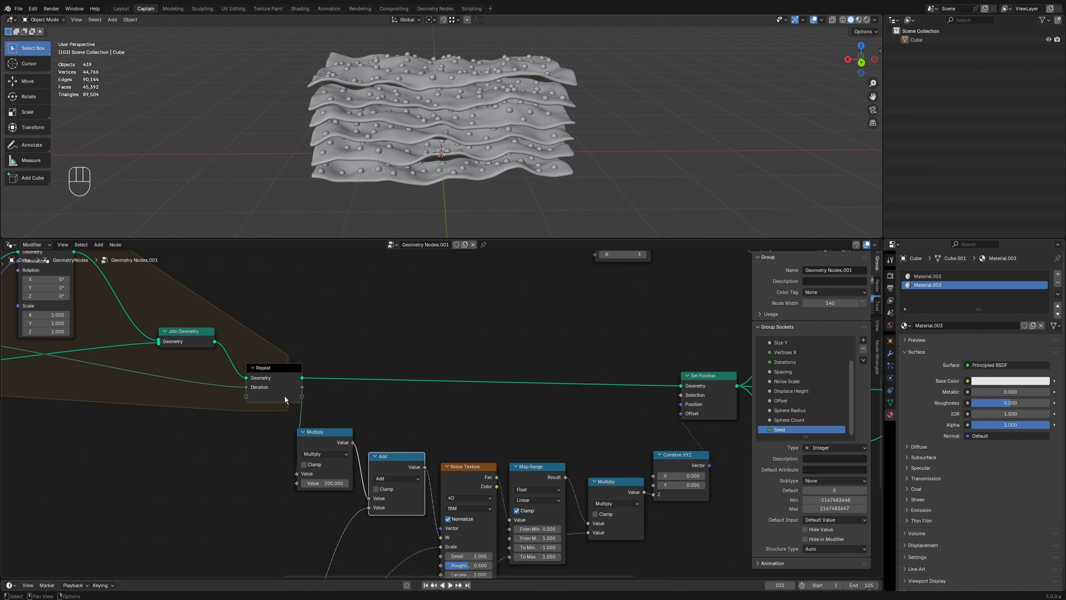
pyautogui.moveTo(614, 414); pyautogui.dragTo(336, 465, button='middle')
pyautogui.scroll(3, 333, 476)
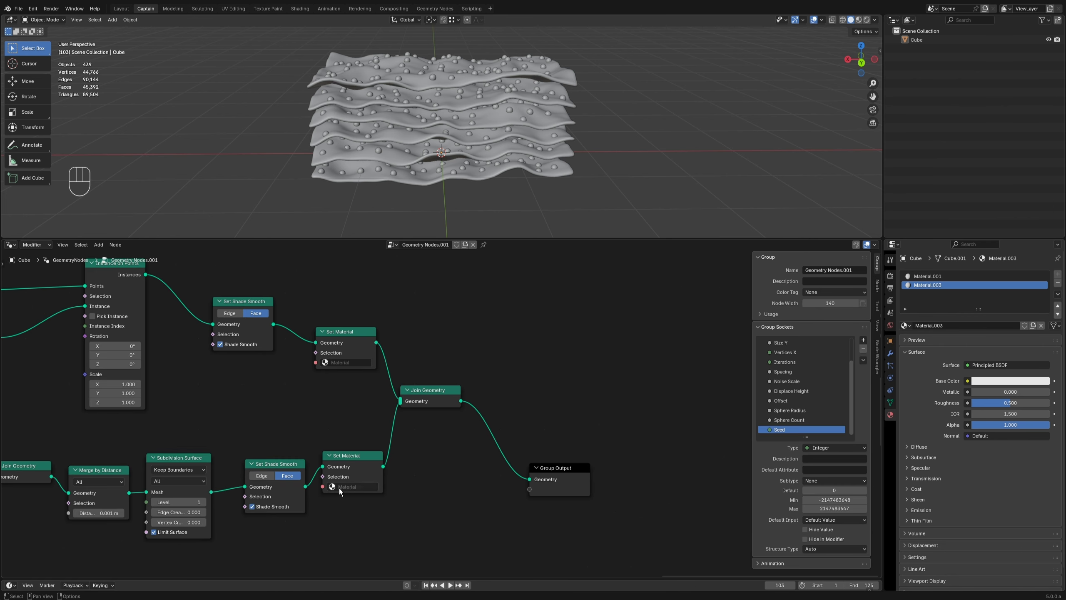
pyautogui.click(332, 487)
pyautogui.click(347, 519)
pyautogui.click(327, 362)
pyautogui.click(344, 414)
pyautogui.moveTo(340, 409); pyautogui.dragTo(483, 418, button='middle')
# Step: Open Material.003 in the Shader Editor and switch the enlarged 3D viewport to rendered shading
pyautogui.click(10, 245)
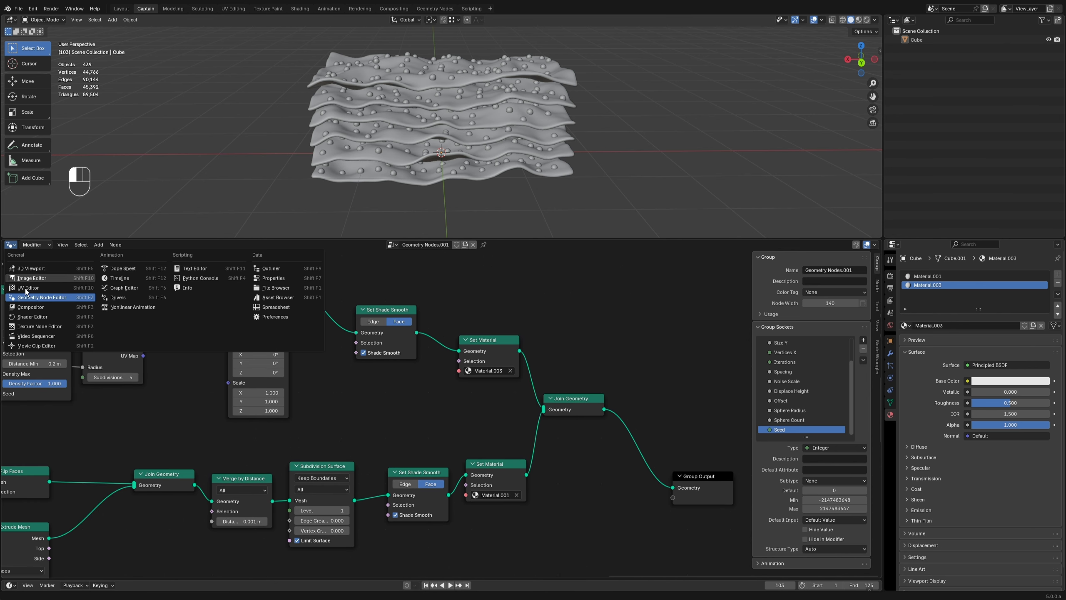
pyautogui.click(34, 317)
pyautogui.moveTo(231, 468); pyautogui.dragTo(353, 409, button='middle')
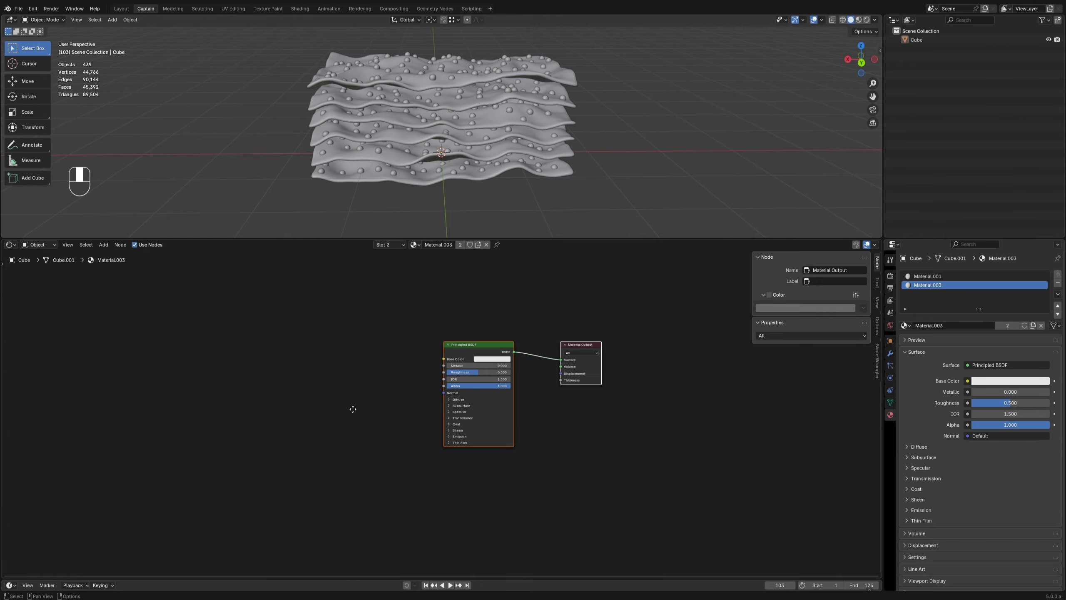
pyautogui.scroll(2, 385, 414)
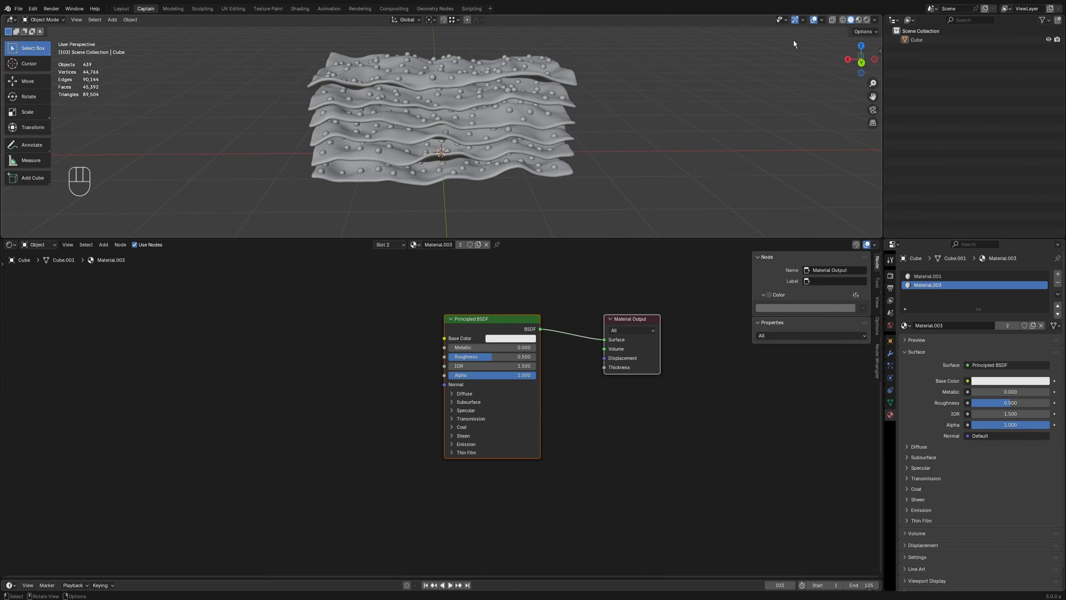
pyautogui.click(867, 19)
pyautogui.moveTo(493, 238)
pyautogui.mouseDown()
pyautogui.moveTo(530, 263)
pyautogui.moveTo(530, 302)
pyautogui.mouseUp()
pyautogui.scroll(3, 447, 185)
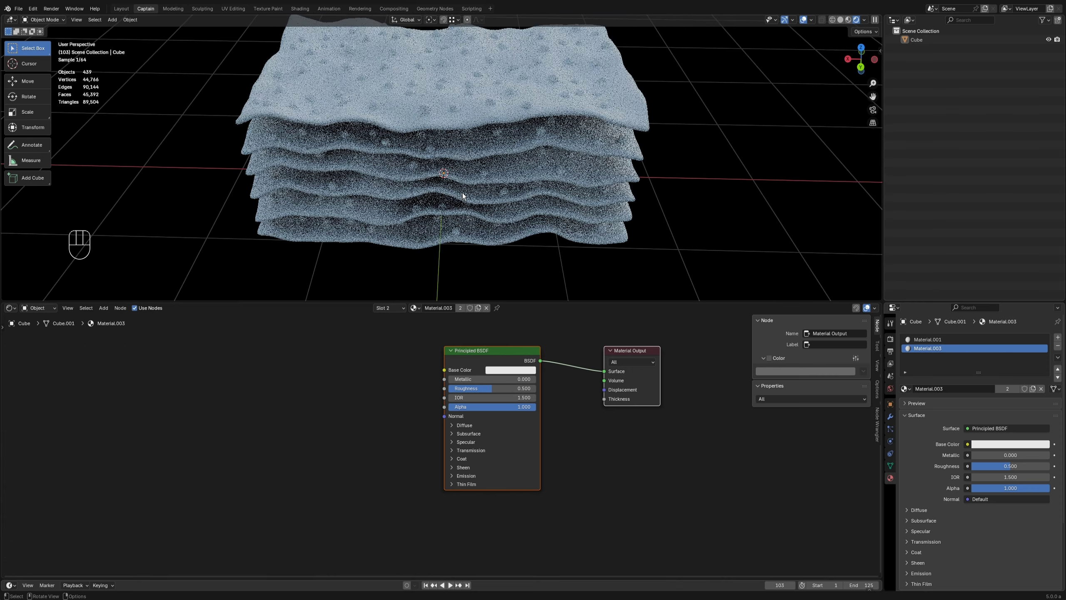
# Step: Make the sphere material gold, with a yellow-orange Base Color, Metallic 1.000 and Roughness 0.355
pyautogui.click(516, 371)
pyautogui.moveTo(526, 272); pyautogui.dragTo(509, 285)
pyautogui.moveTo(482, 393)
pyautogui.mouseDown()
pyautogui.moveTo(449, 393)
pyautogui.moveTo(535, 379)
pyautogui.moveTo(469, 391)
pyautogui.moveTo(478, 388)
pyautogui.mouseUp()
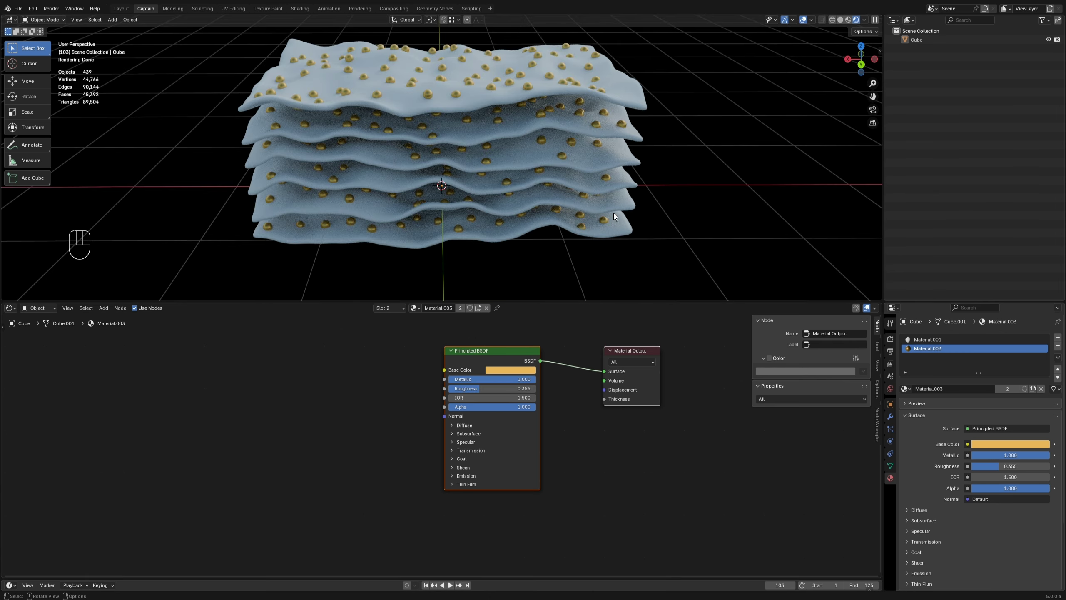
# Step: Load Material.001 into the second slot and connect a new Gradient Texture to its Base Color
pyautogui.click(414, 308)
pyautogui.click(437, 328)
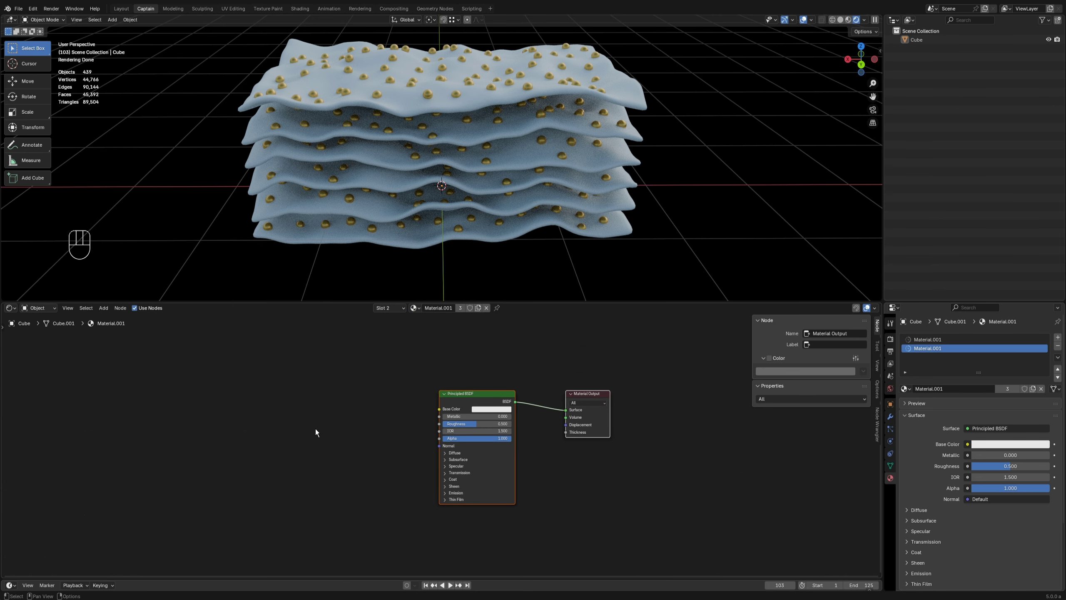
pyautogui.hotkey('shift', 'z')
pyautogui.write('grad')
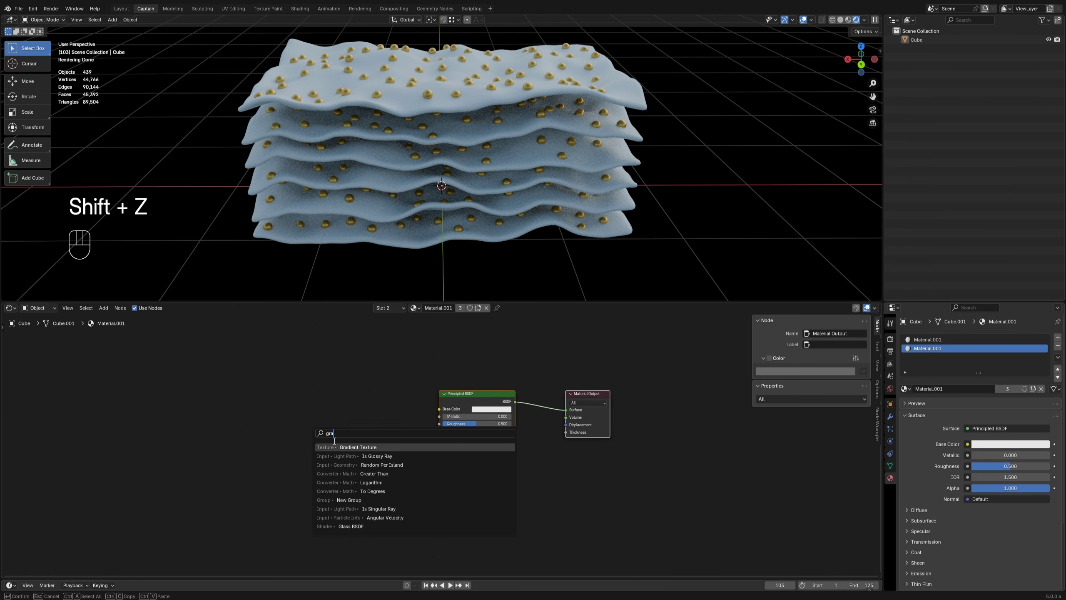
pyautogui.press('Return')
pyautogui.click(292, 415)
pyautogui.moveTo(331, 424); pyautogui.dragTo(445, 410)
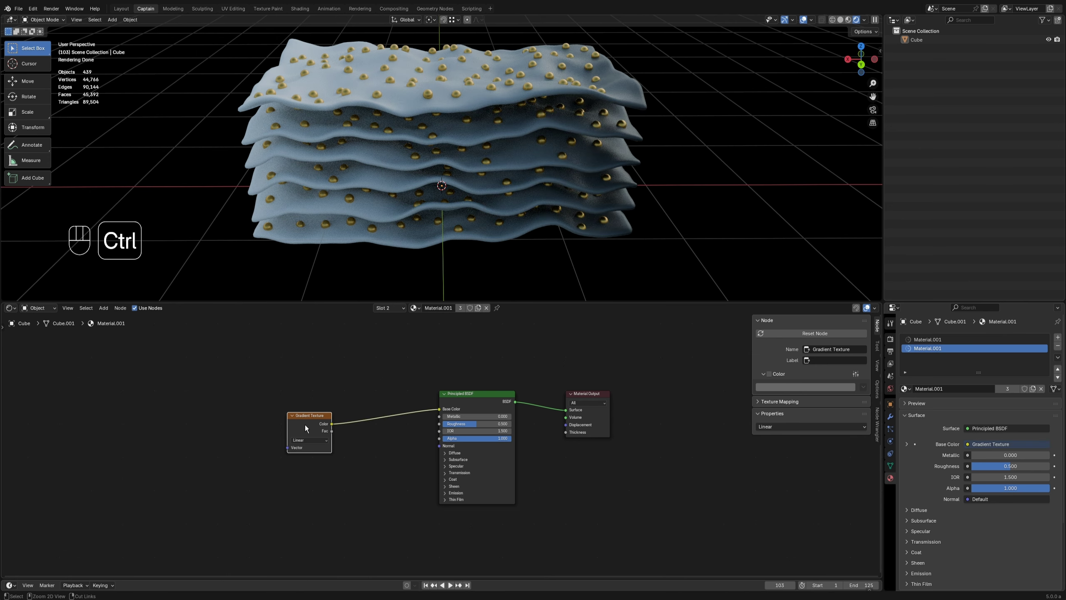
# Step: Add Texture Coordinate and Mapping nodes to the Gradient Texture and set the Mapping's Y rotation to 90°
pyautogui.hotkey('ctrl', 't')
pyautogui.scroll(2, 292, 491)
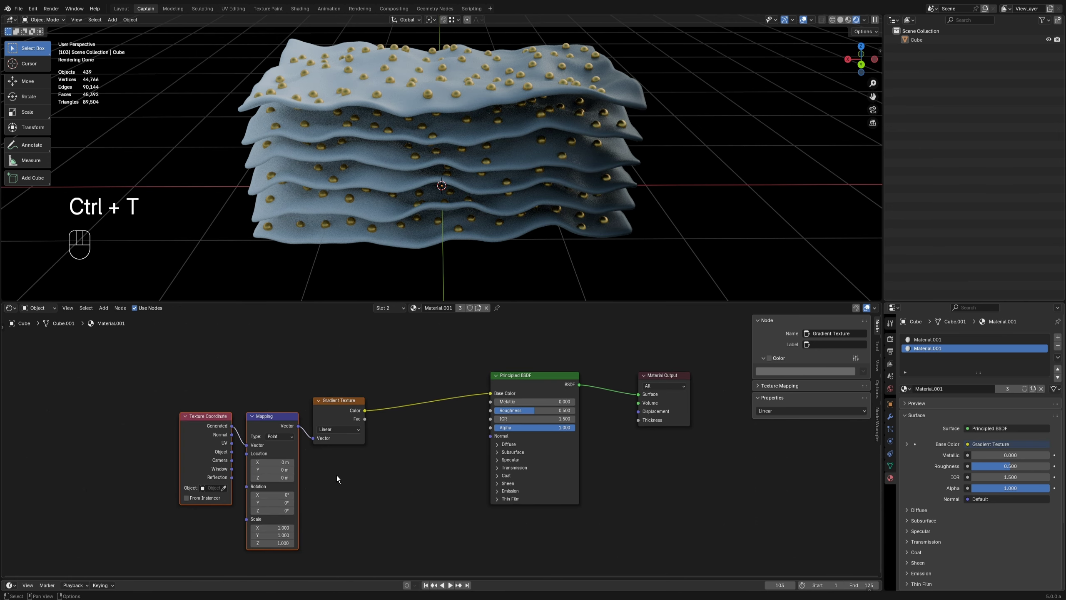
pyautogui.moveTo(292, 507); pyautogui.dragTo(334, 502)
pyautogui.click(273, 502)
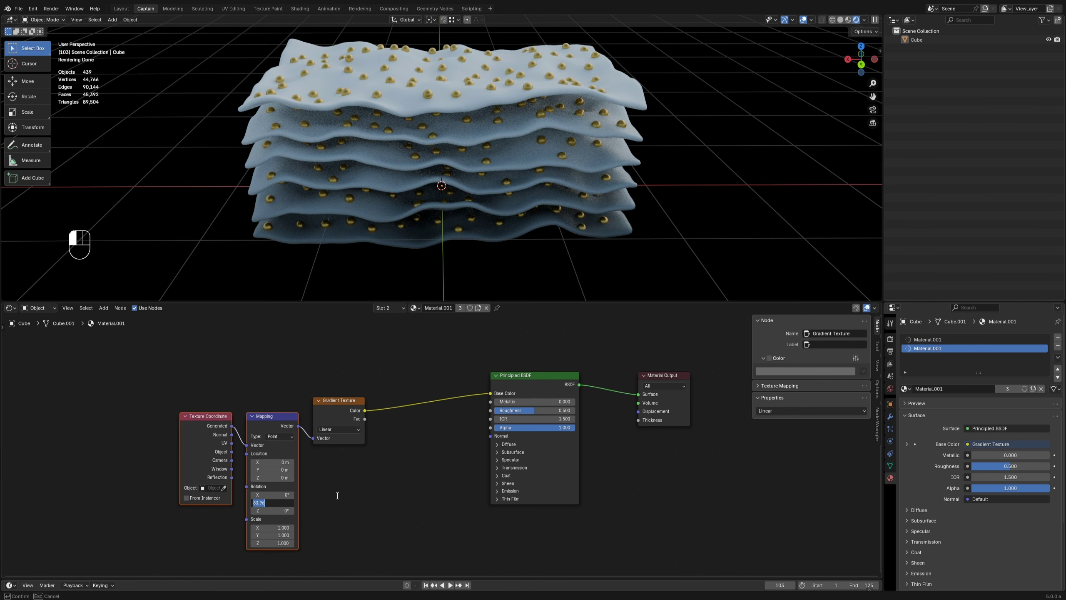
pyautogui.press('Return')
# Step: Insert a Color Ramp between the Gradient Texture and the Principled BSDF's Base Color
pyautogui.hotkey('shift', 'z')
pyautogui.write('ramp')
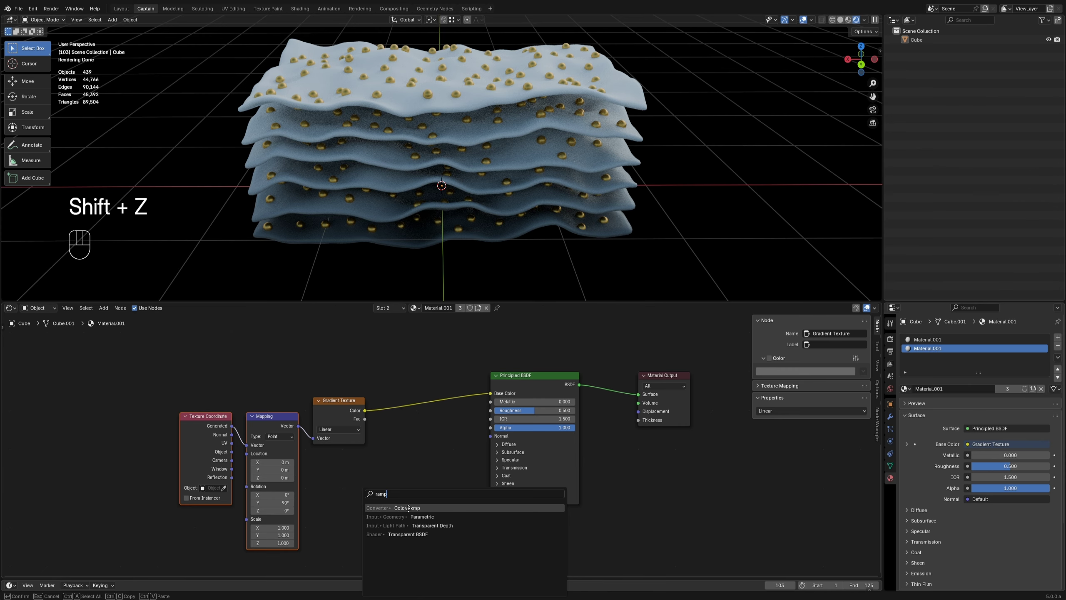
pyautogui.click(409, 508)
pyautogui.click(362, 427)
# Step: Color the ramp's first stop blue and its last stop pink
pyautogui.click(394, 435)
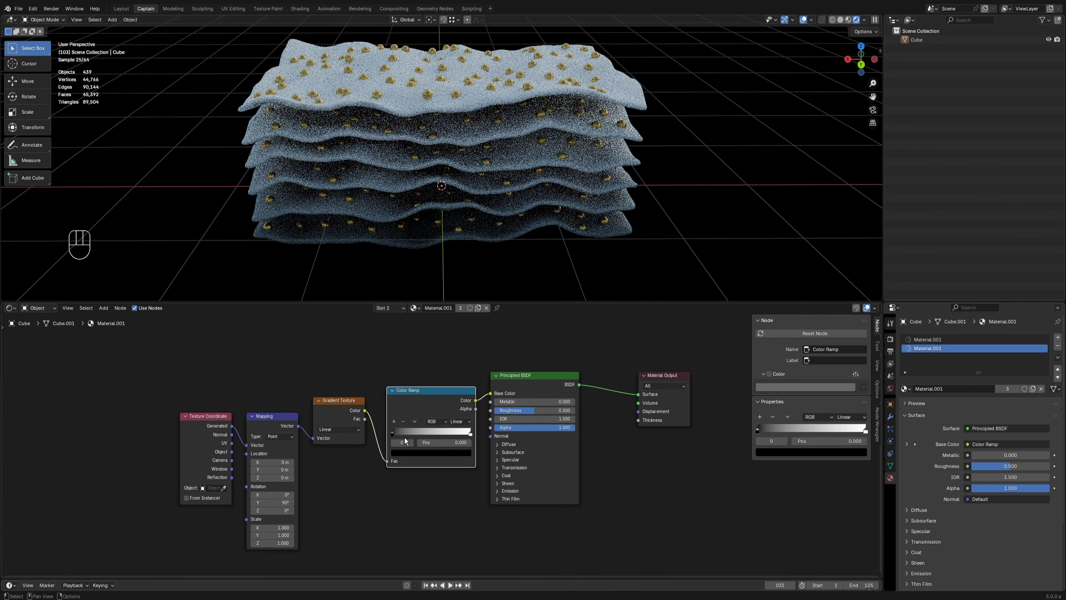
pyautogui.click(419, 452)
pyautogui.moveTo(458, 361); pyautogui.dragTo(409, 350)
pyautogui.moveTo(406, 347)
pyautogui.mouseDown()
pyautogui.moveTo(429, 334)
pyautogui.moveTo(433, 371)
pyautogui.mouseUp()
pyautogui.click(469, 435)
pyautogui.click(431, 453)
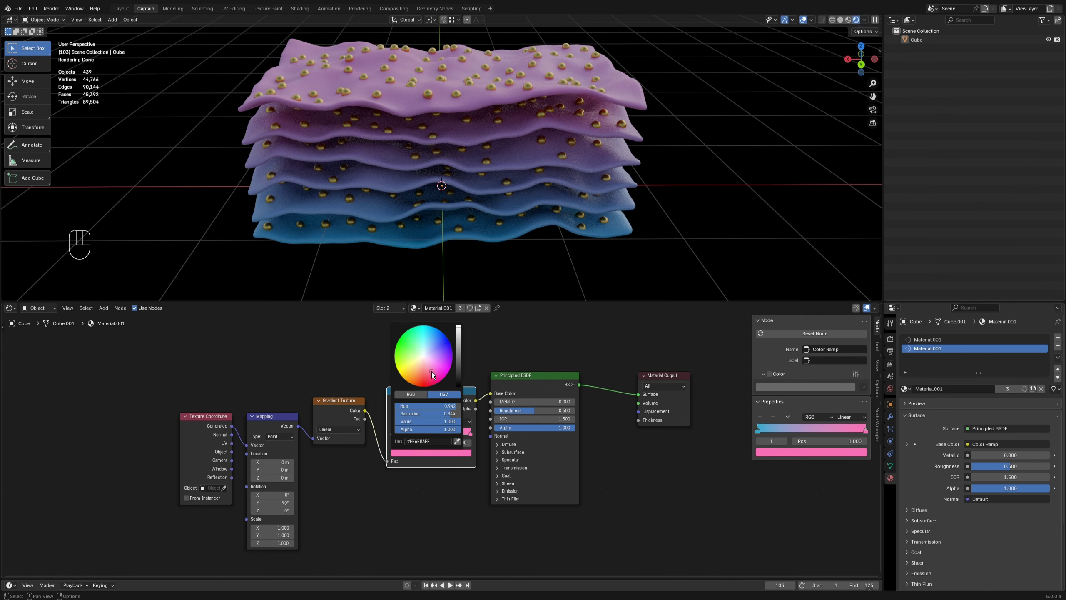
# Step: Lower the layer material's Roughness to about 0.13 and enlarge the 3D viewport to view the stack at an angle
pyautogui.moveTo(518, 414); pyautogui.dragTo(488, 415)
pyautogui.moveTo(493, 159); pyautogui.dragTo(528, 168, button='middle')
pyautogui.moveTo(552, 303); pyautogui.dragTo(548, 388)
pyautogui.scroll(-2, 482, 356)
pyautogui.moveTo(470, 260)
pyautogui.mouseDown(button='middle')
pyautogui.moveTo(470, 230)
pyautogui.moveTo(464, 258)
pyautogui.mouseUp(button='middle')
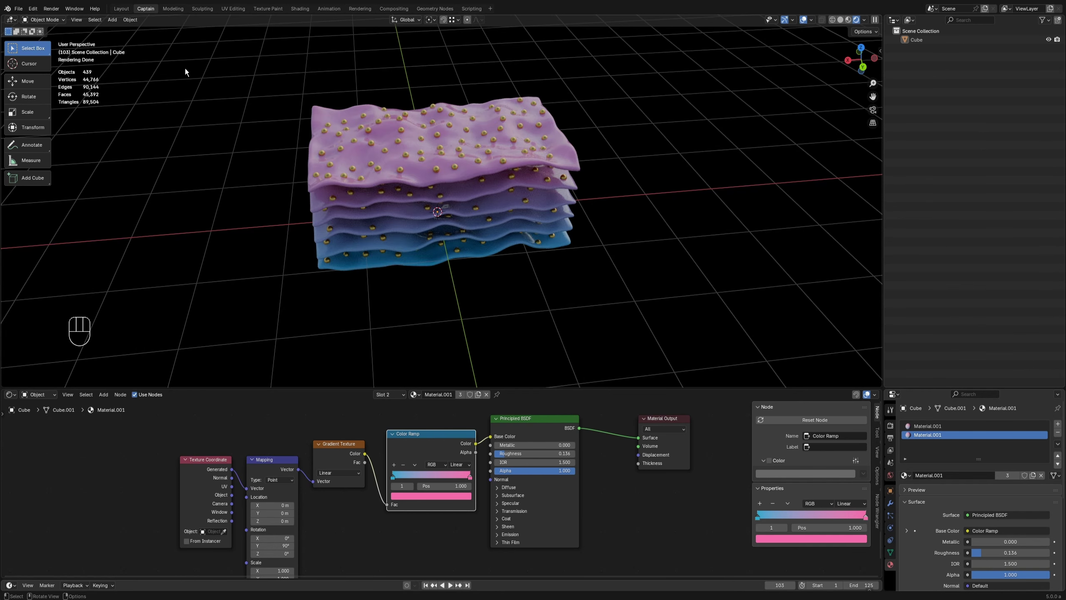
# Step: Add an area light and raise it along the Z axis to above the top layer of the stack
pyautogui.click(112, 19)
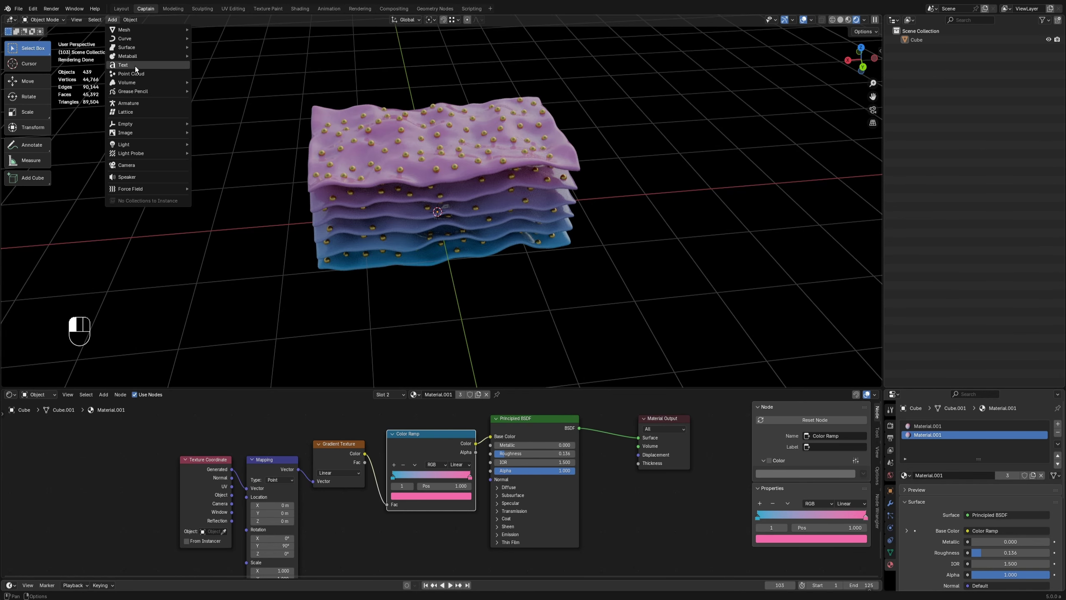
pyautogui.moveTo(140, 144)
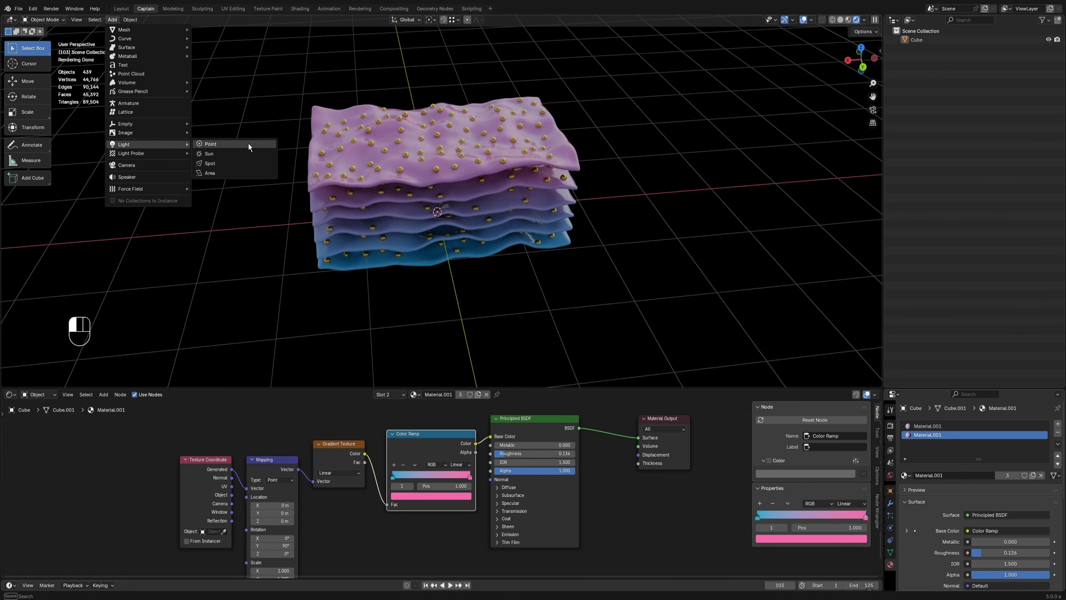
pyautogui.click(227, 172)
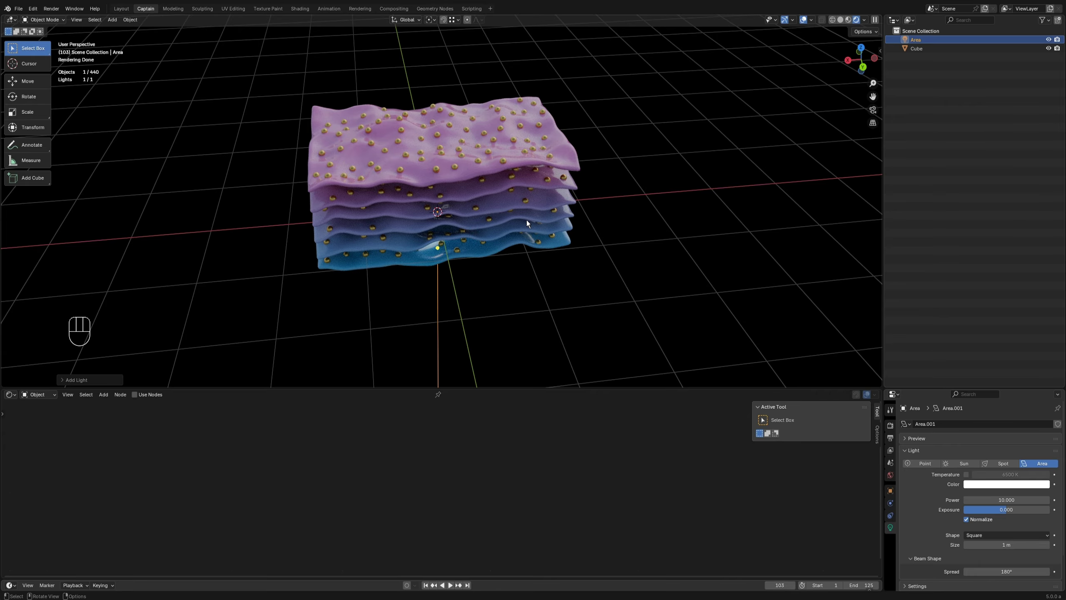
pyautogui.press('g')
pyautogui.press('z')
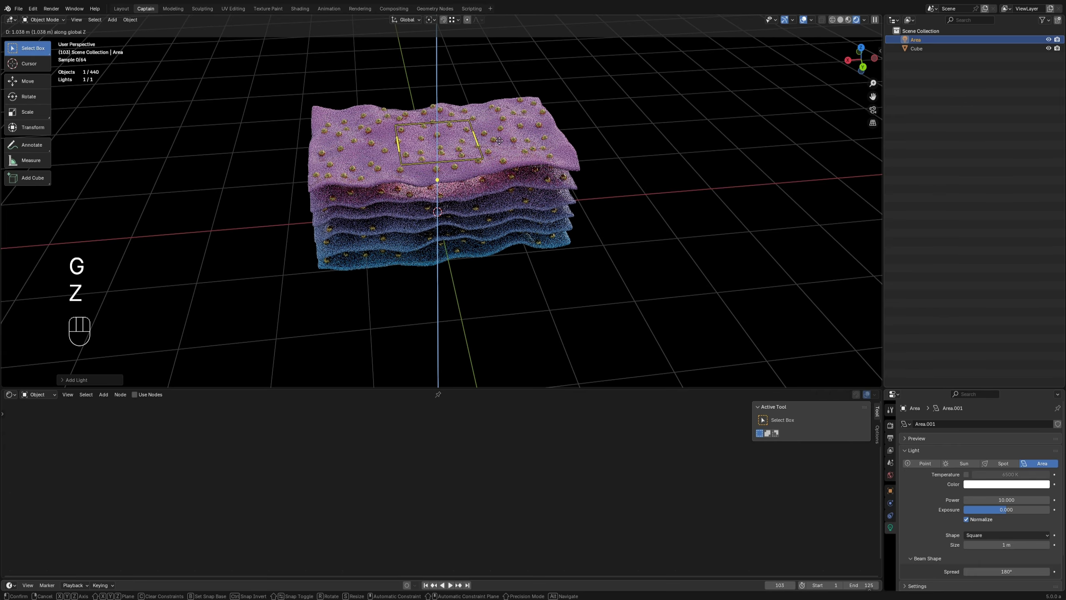
pyautogui.click(554, 96)
# Step: Move the area light away from above the stack to an elevated spot in front of the layers
pyautogui.moveTo(554, 95); pyautogui.dragTo(513, 168, button='middle')
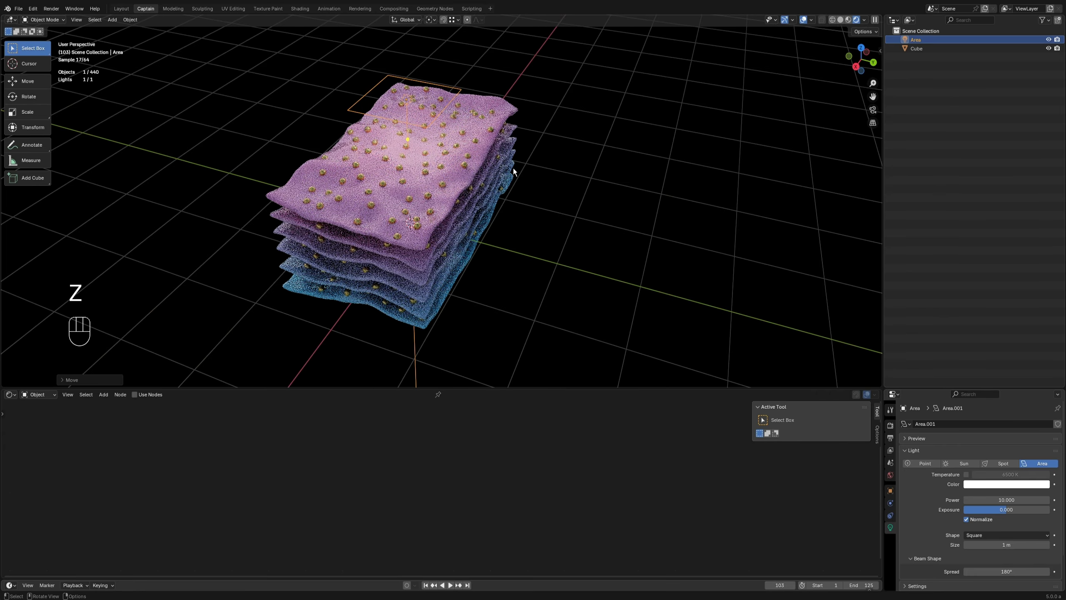
pyautogui.press('g')
pyautogui.click(476, 215)
pyautogui.moveTo(476, 215); pyautogui.dragTo(440, 218, button='middle')
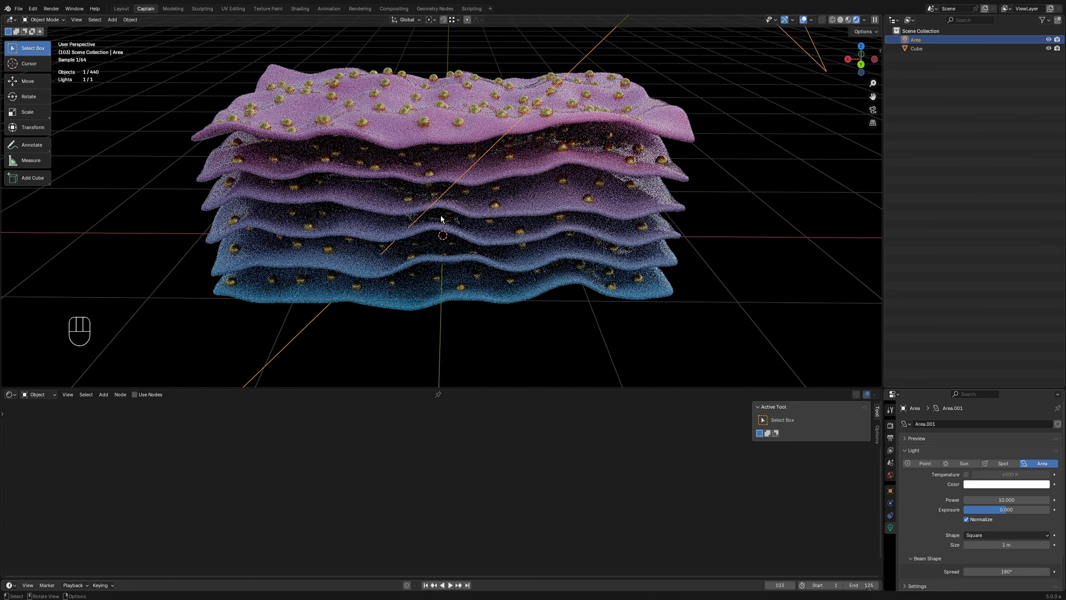
pyautogui.scroll(-1, 447, 223)
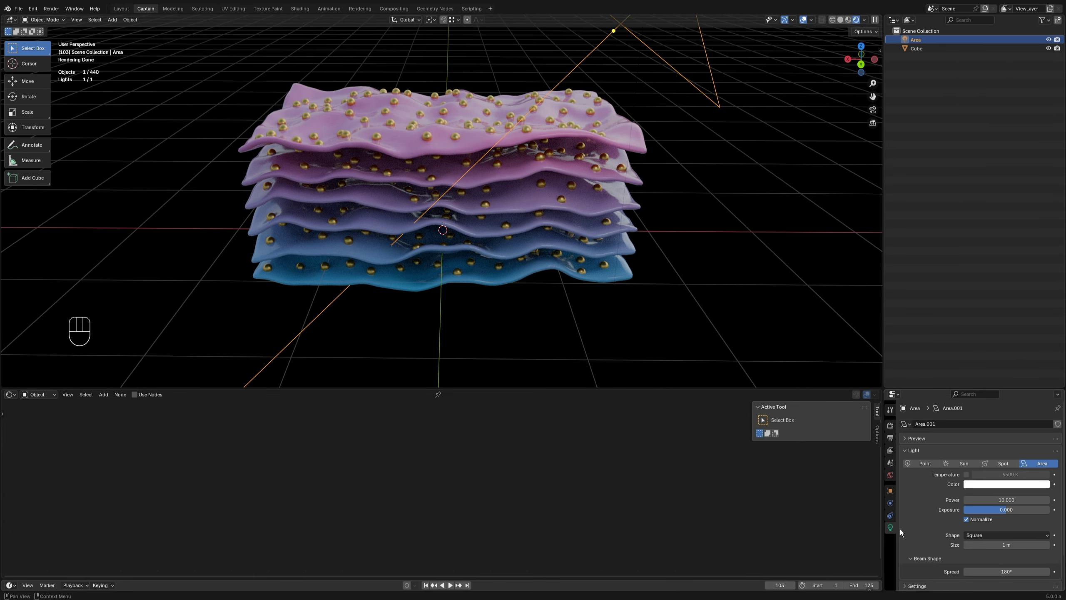
# Step: Try a Power of 100 on the area light and settle on 50
pyautogui.click(1015, 499)
pyautogui.write('100')
pyautogui.press('Return')
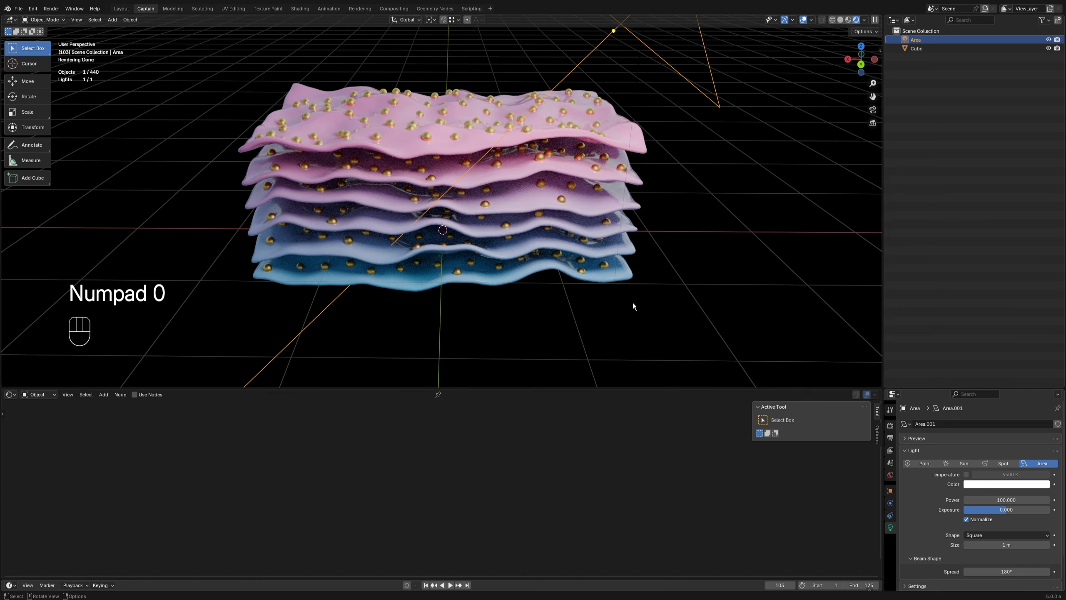
pyautogui.click(1014, 498)
pyautogui.write('50')
pyautogui.press('Return')
# Step: Move the area light farther out from the stack and view the layers from the front
pyautogui.moveTo(541, 236); pyautogui.dragTo(593, 176, button='middle')
pyautogui.press('g')
pyautogui.click(622, 128)
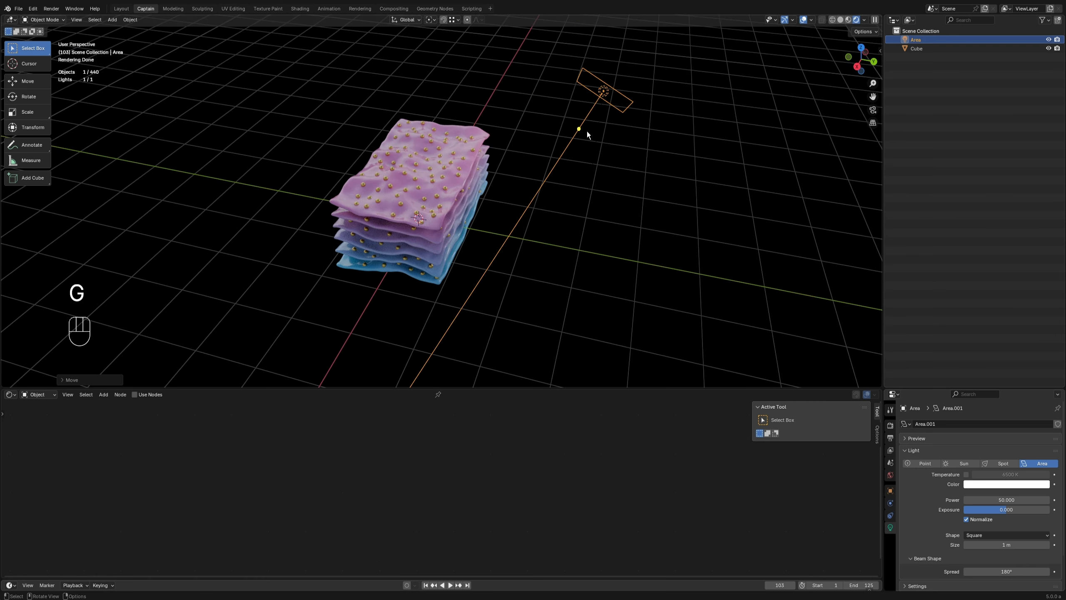
pyautogui.scroll(5, 468, 200)
pyautogui.moveTo(468, 201); pyautogui.dragTo(403, 186, button='middle')
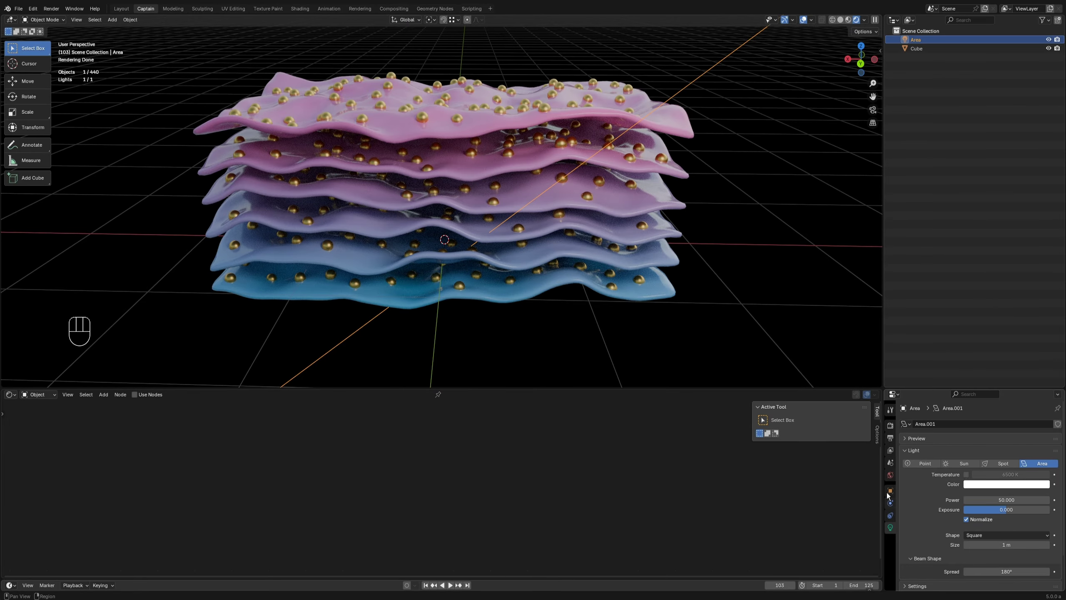
# Step: Set the layer stack's Size Y to 2.36 m in its Geometry Nodes modifier and keep the stack selected
pyautogui.click(527, 270)
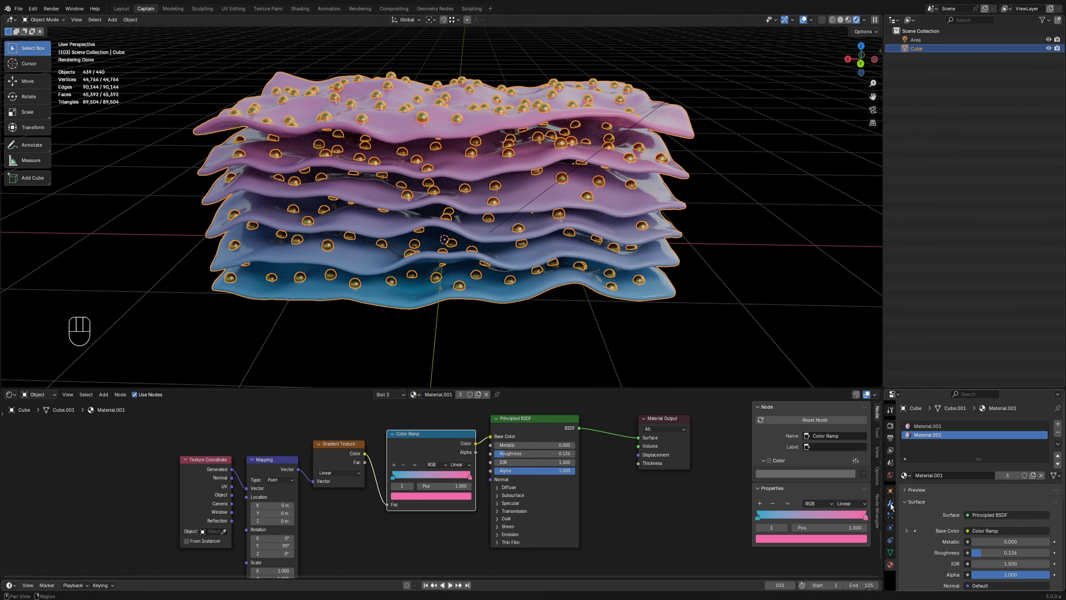
pyautogui.click(890, 503)
pyautogui.moveTo(998, 473)
pyautogui.mouseDown()
pyautogui.moveTo(1020, 473)
pyautogui.moveTo(994, 473)
pyautogui.mouseUp()
pyautogui.moveTo(554, 243); pyautogui.dragTo(545, 277, button='middle')
pyautogui.click(545, 276)
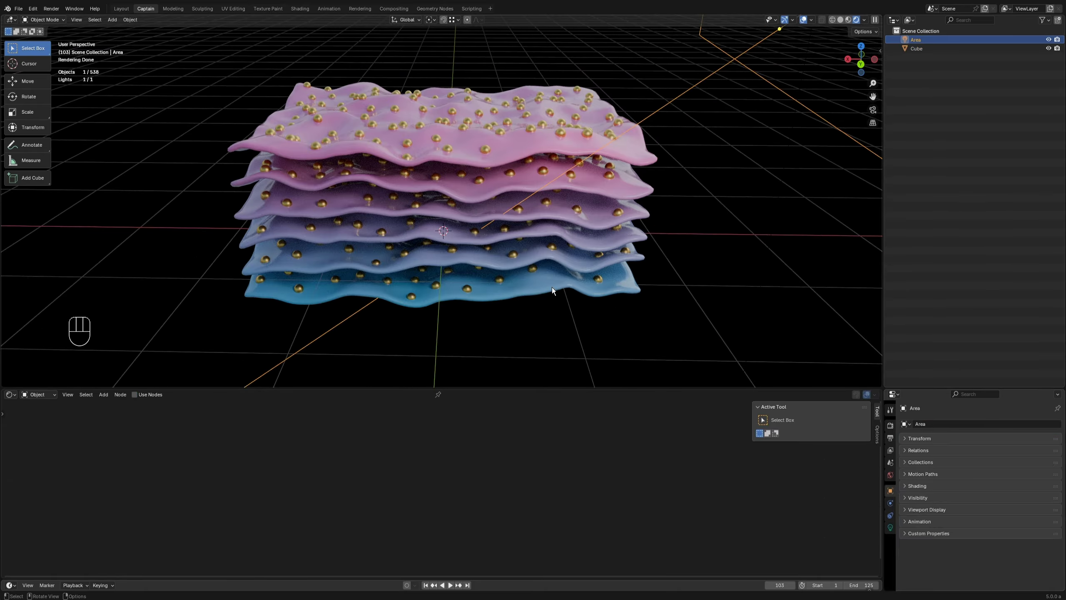
pyautogui.click(544, 284)
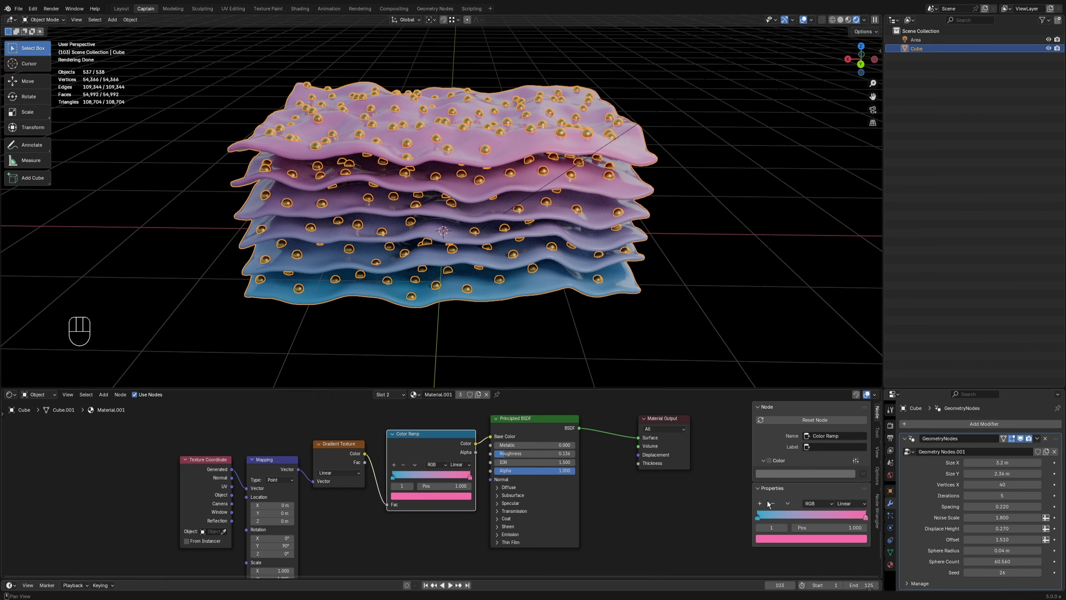
# Step: Switch the shader editor to the Geometry Node Editor and rename the group input "Vertices X" to "Resolution"
pyautogui.click(10, 395)
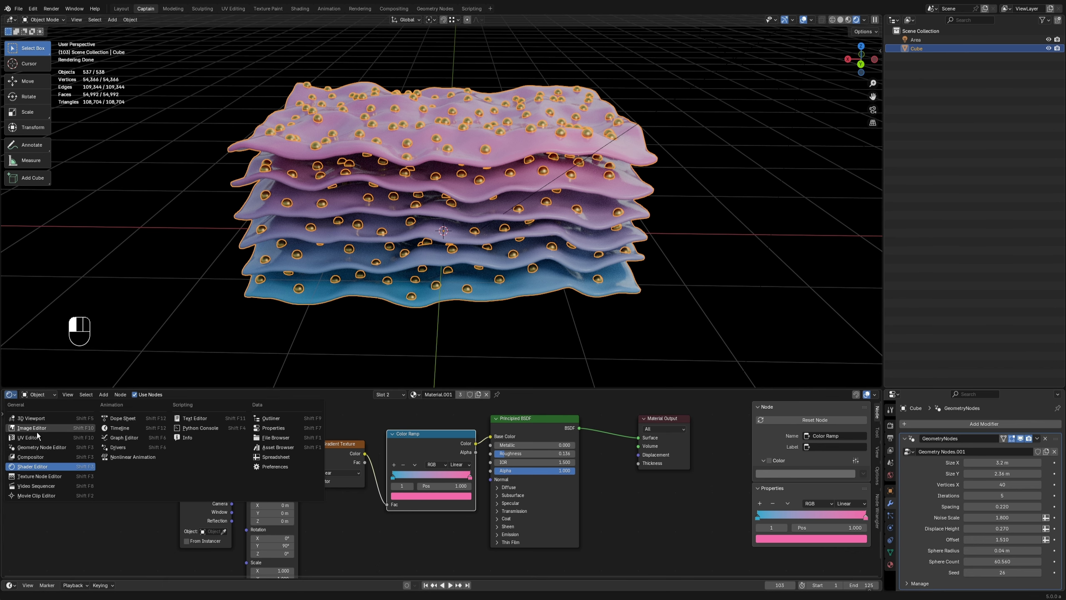
pyautogui.click(38, 447)
pyautogui.moveTo(632, 483); pyautogui.dragTo(635, 452, button='middle')
pyautogui.scroll(3, 793, 528)
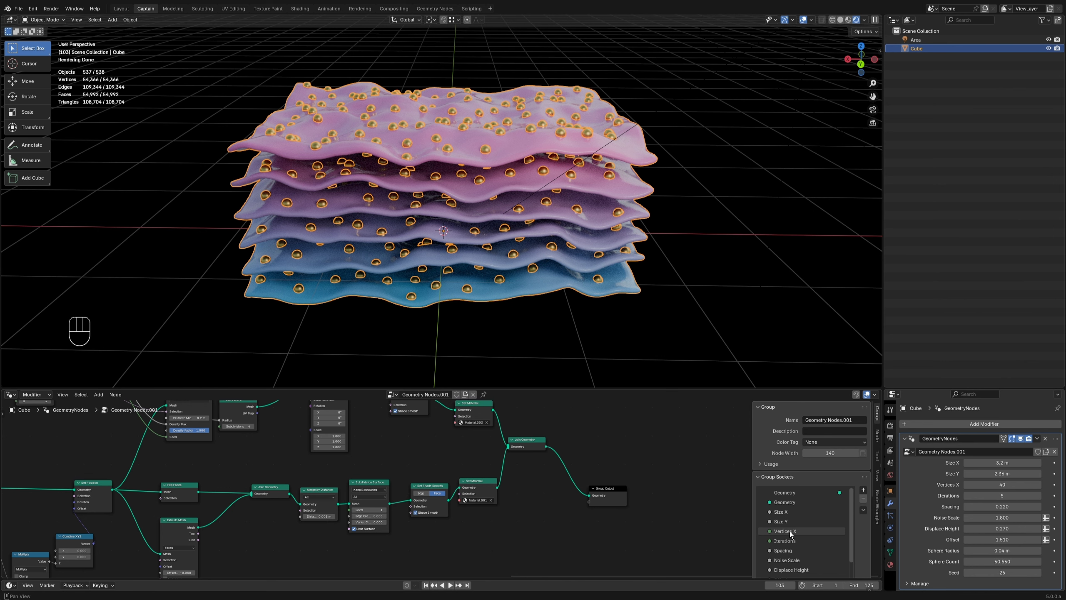
pyautogui.doubleClick(790, 532)
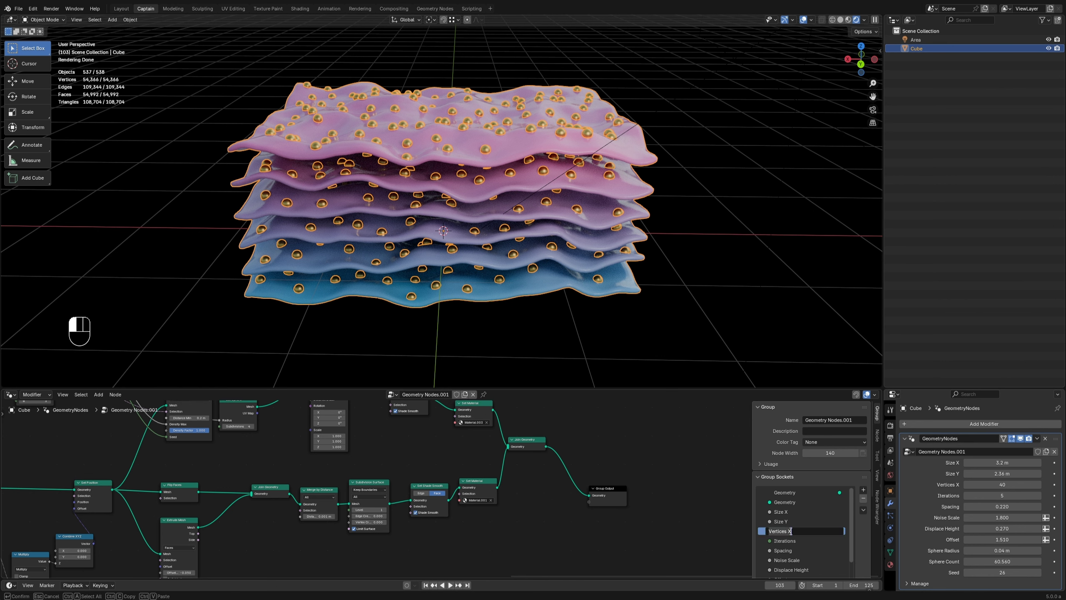
pyautogui.write('Resolution')
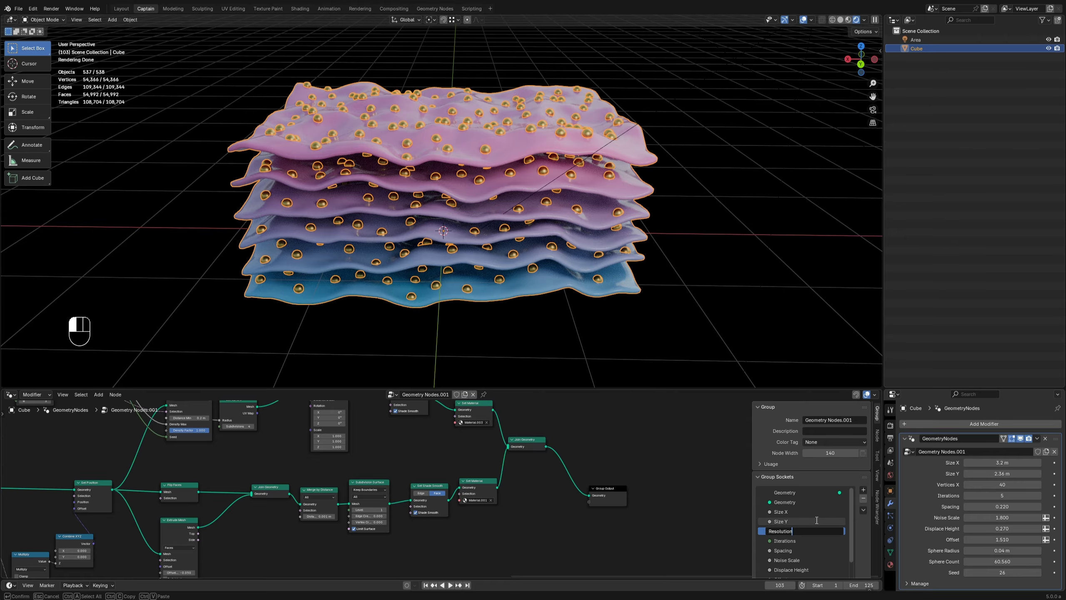
pyautogui.press('Return')
# Step: Set the modifier's Resolution to 56, deselect everything and inspect the smoother layers
pyautogui.moveTo(1002, 484)
pyautogui.mouseDown()
pyautogui.moveTo(982, 484)
pyautogui.moveTo(1015, 484)
pyautogui.mouseUp()
pyautogui.hotkey('alt', 'a')
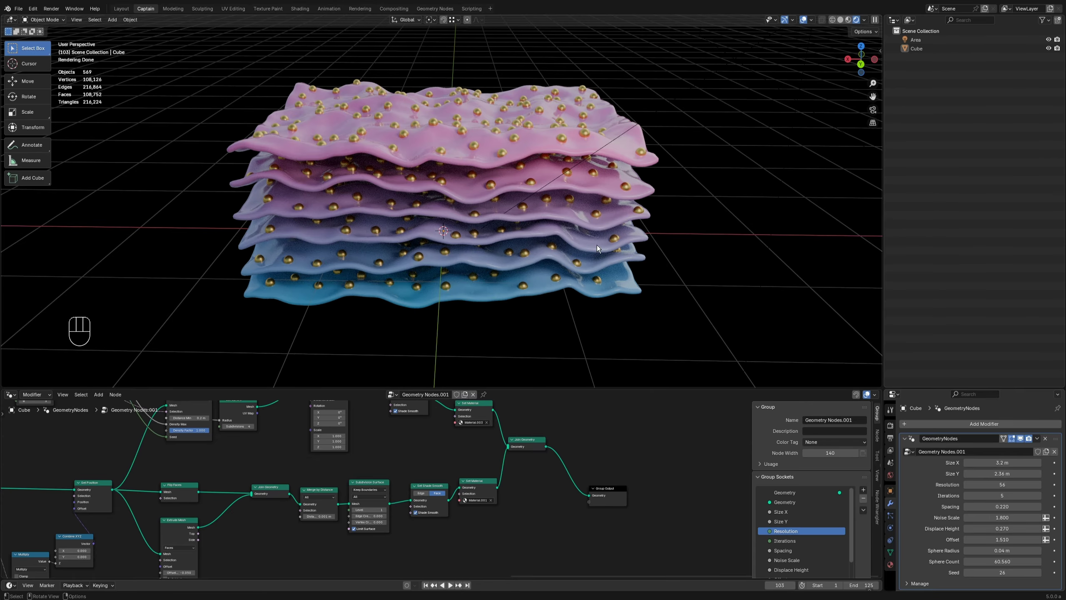
pyautogui.moveTo(476, 271)
pyautogui.mouseDown(button='middle')
pyautogui.moveTo(472, 256)
pyautogui.moveTo(468, 278)
pyautogui.mouseUp(button='middle')
pyautogui.scroll(-2, 468, 277)
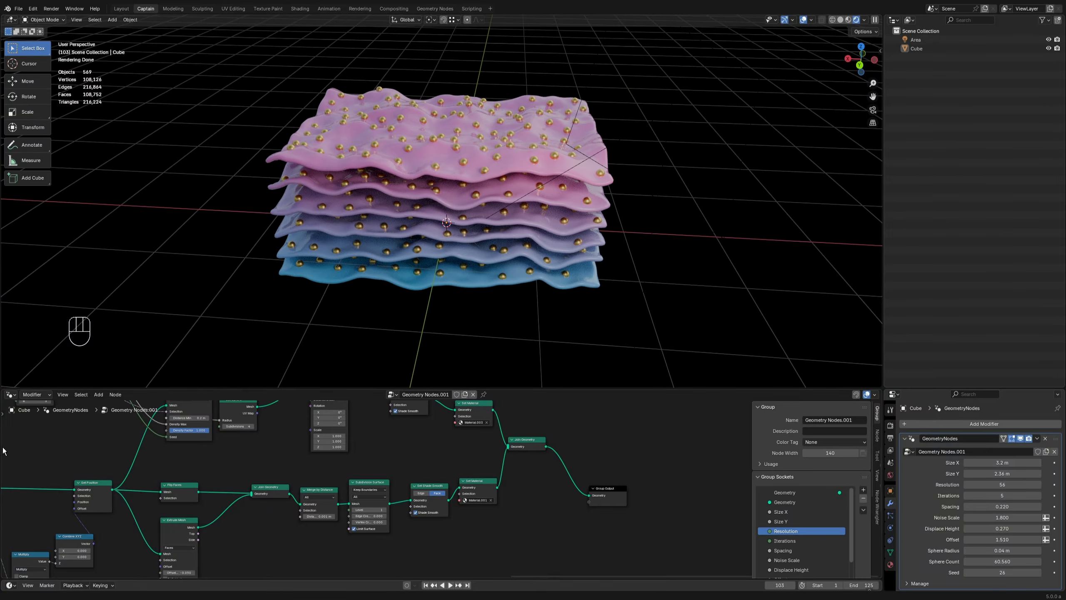
pyautogui.scroll(2, 401, 225)
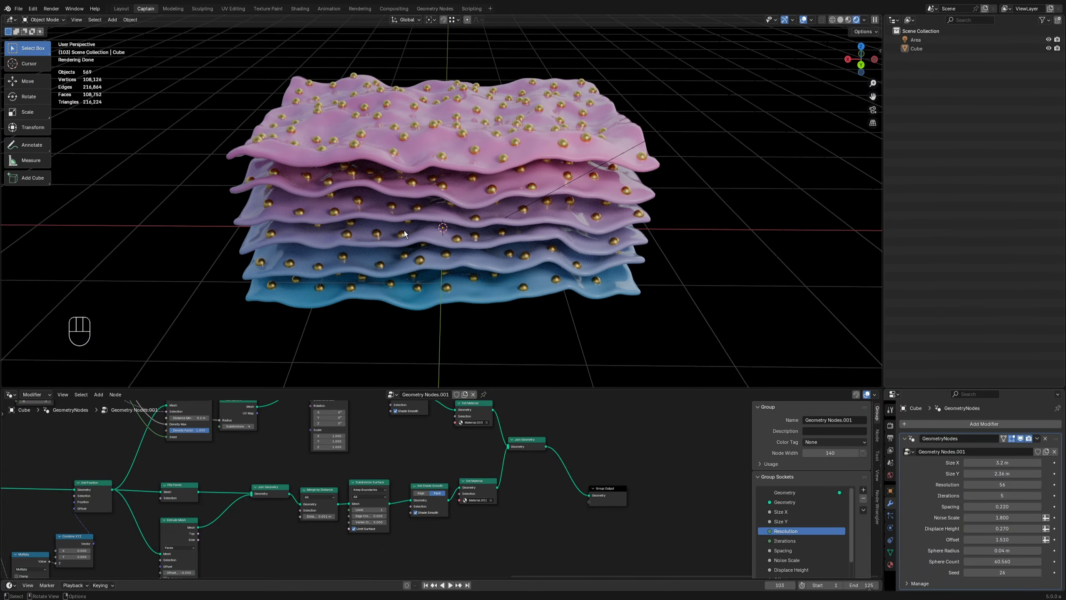